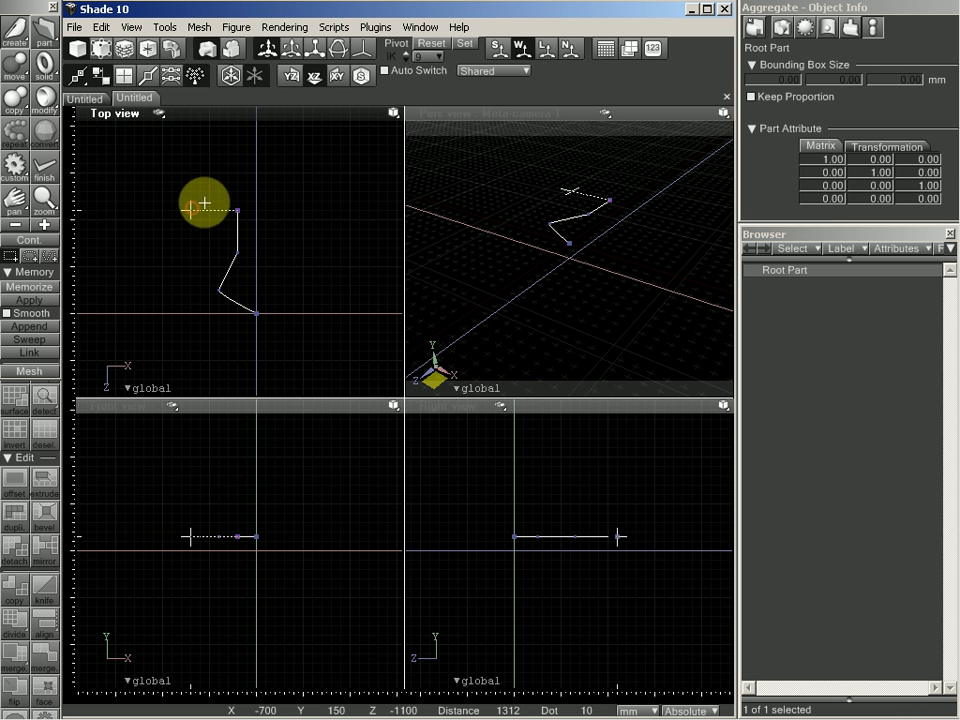
Step: Finish the zigzag open line and smooth it into an S-shaped curve
key(Return)
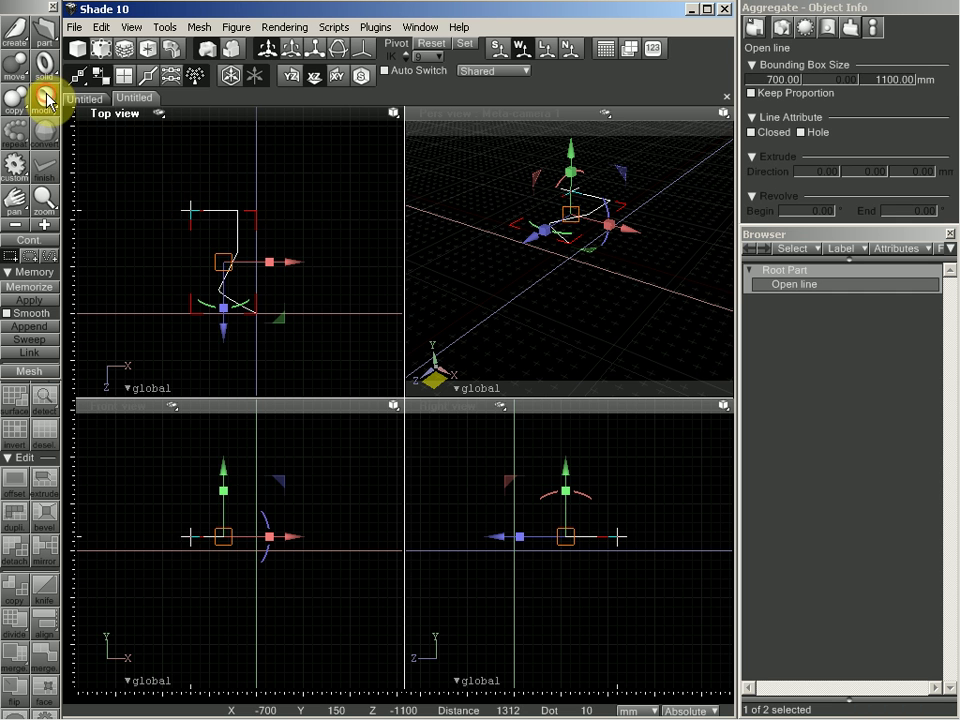
click(46, 97)
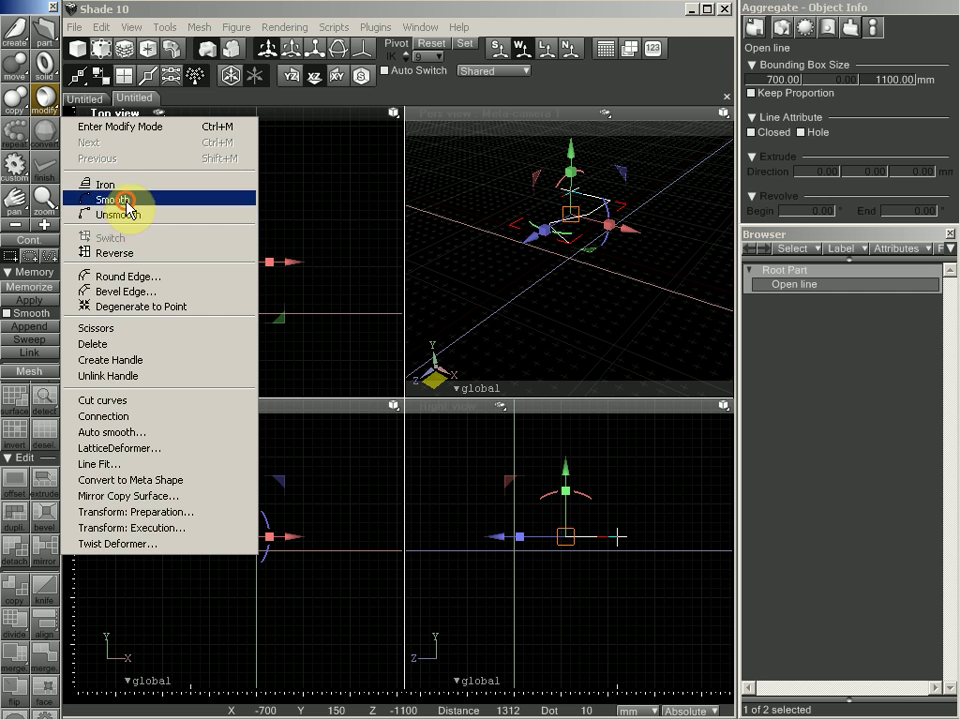
click(125, 200)
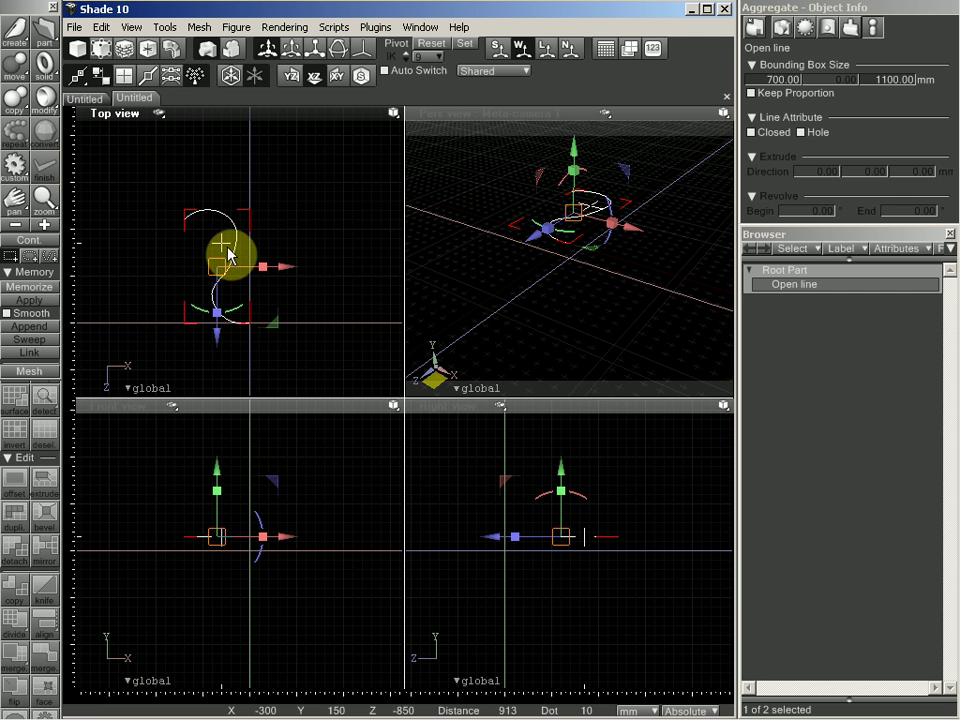
Step: Reshape the S-curve's far end in the top view to an overall depth of about 1240 mm, and lower the line to Y 0
drag(217, 240, 185, 181)
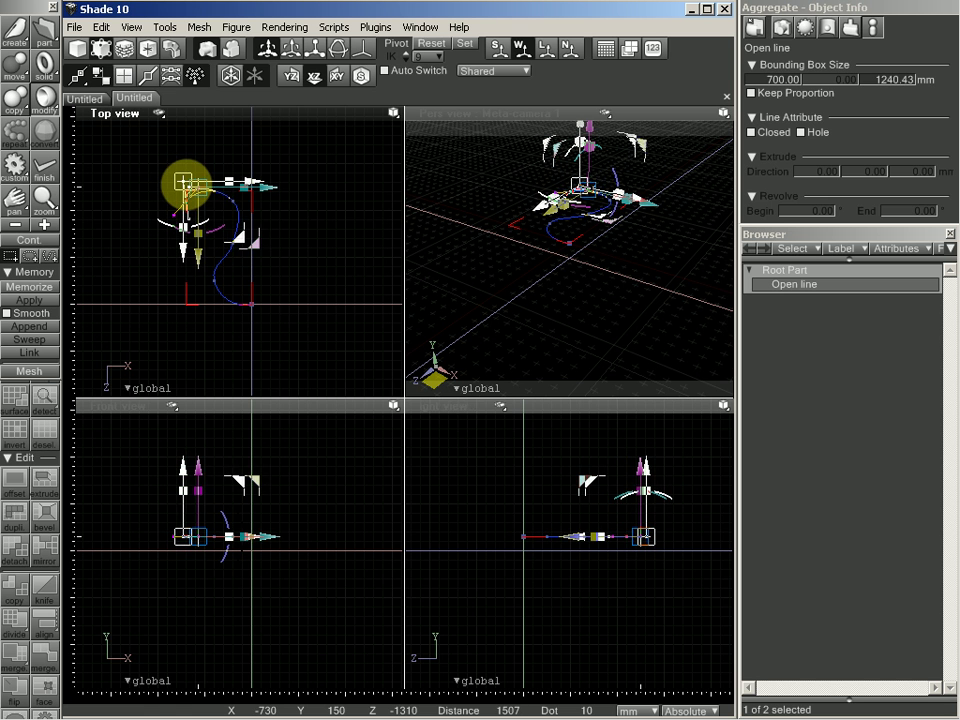
drag(193, 251, 249, 252)
ctrl+click(241, 245)
key(Return)
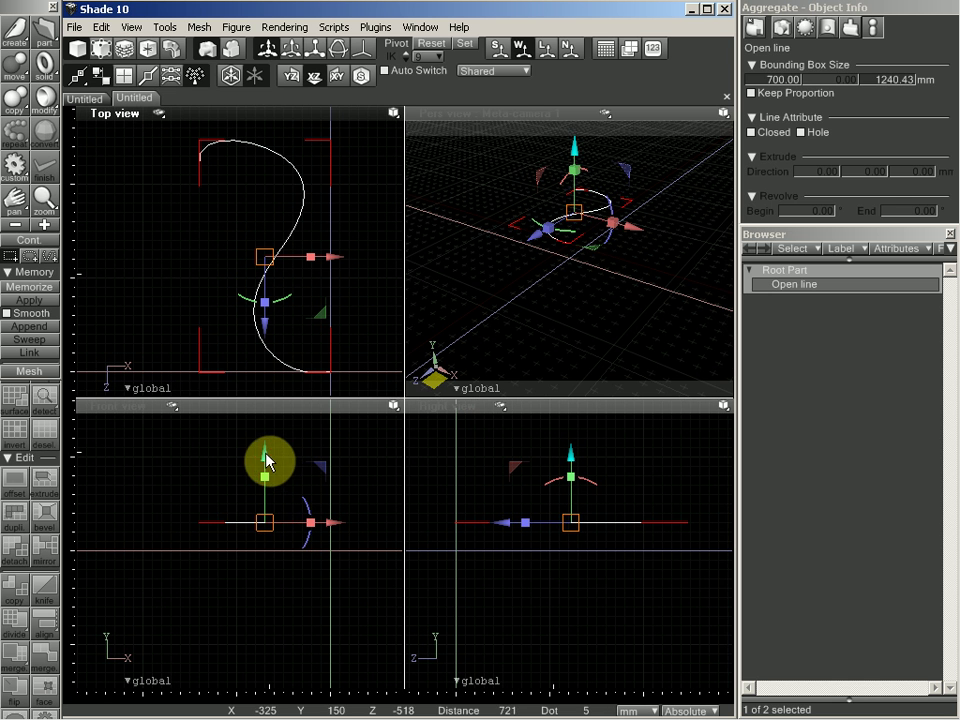
drag(268, 462, 210, 525)
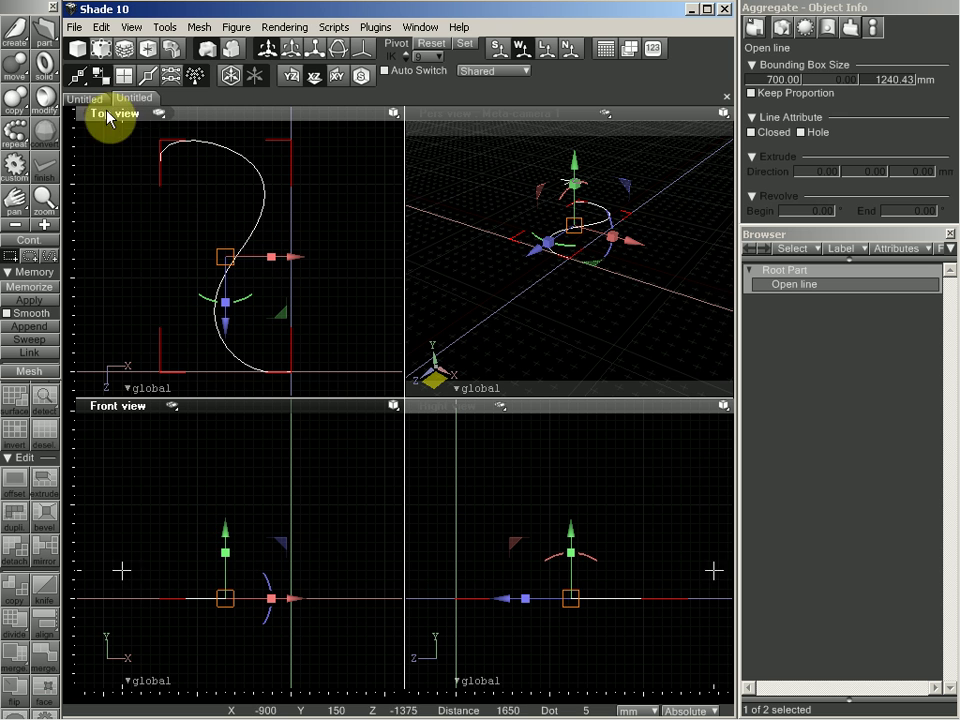
Step: Try a freehand rotated copy of the curve about the origin in the front view, then undo it
click(19, 108)
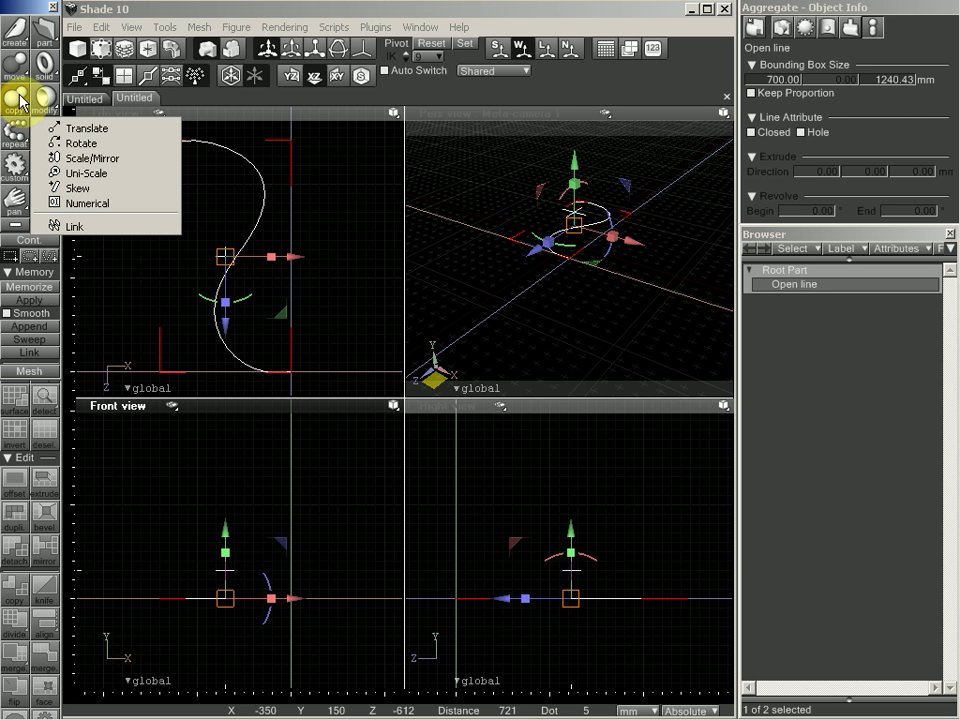
click(64, 143)
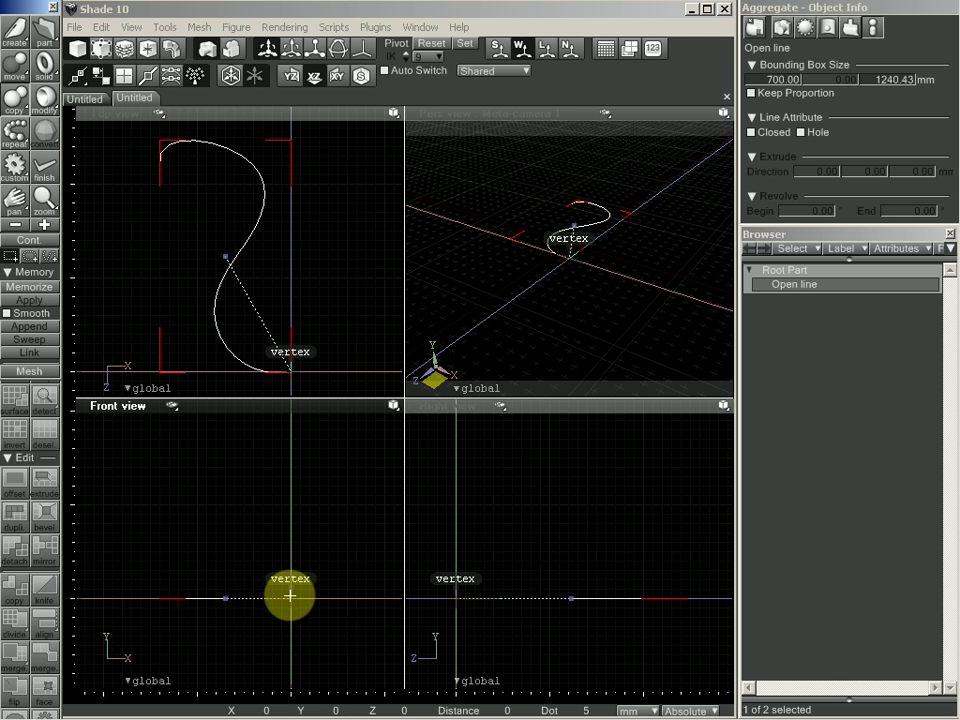
drag(290, 596, 140, 641)
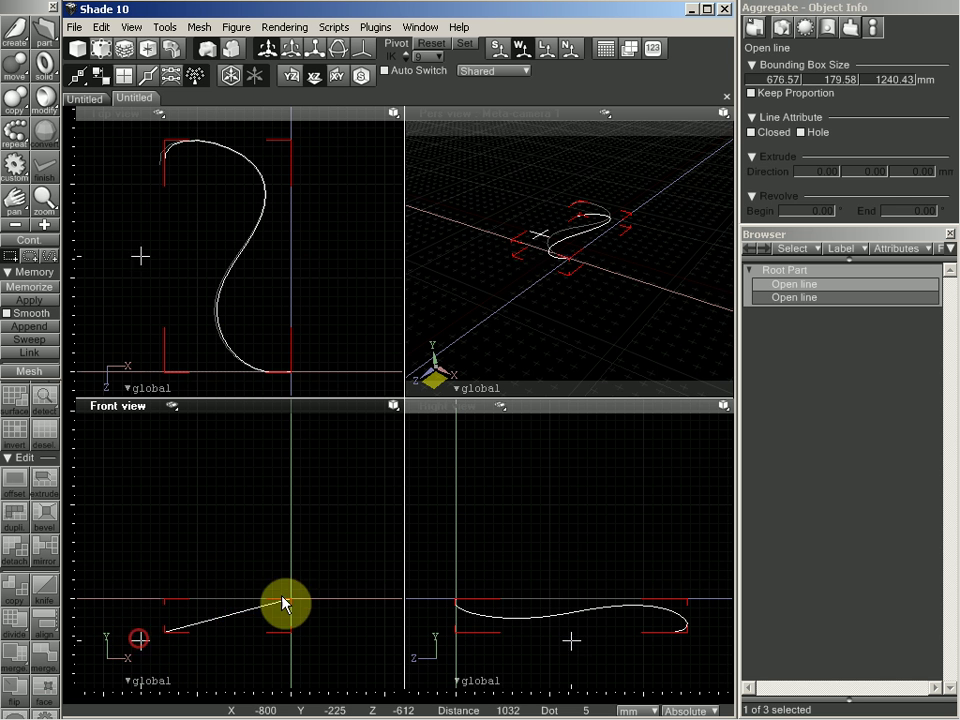
key(ctrl+z)
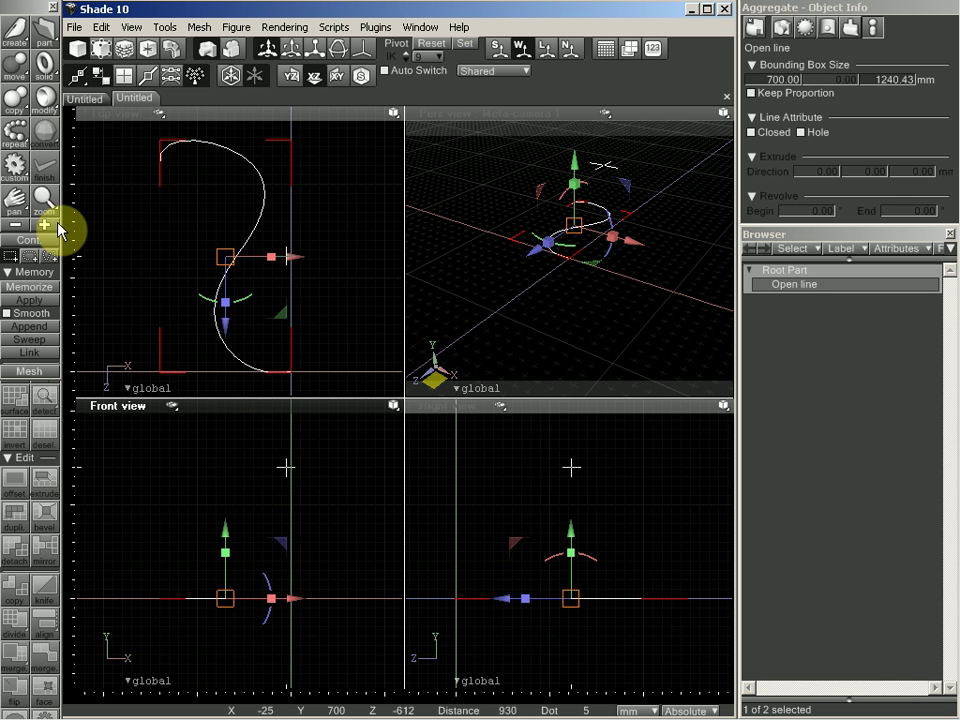
Step: Make a numerical copy of the curve about a point at X 0, Z -500, rotated 15 degrees around Z
click(12, 102)
click(93, 139)
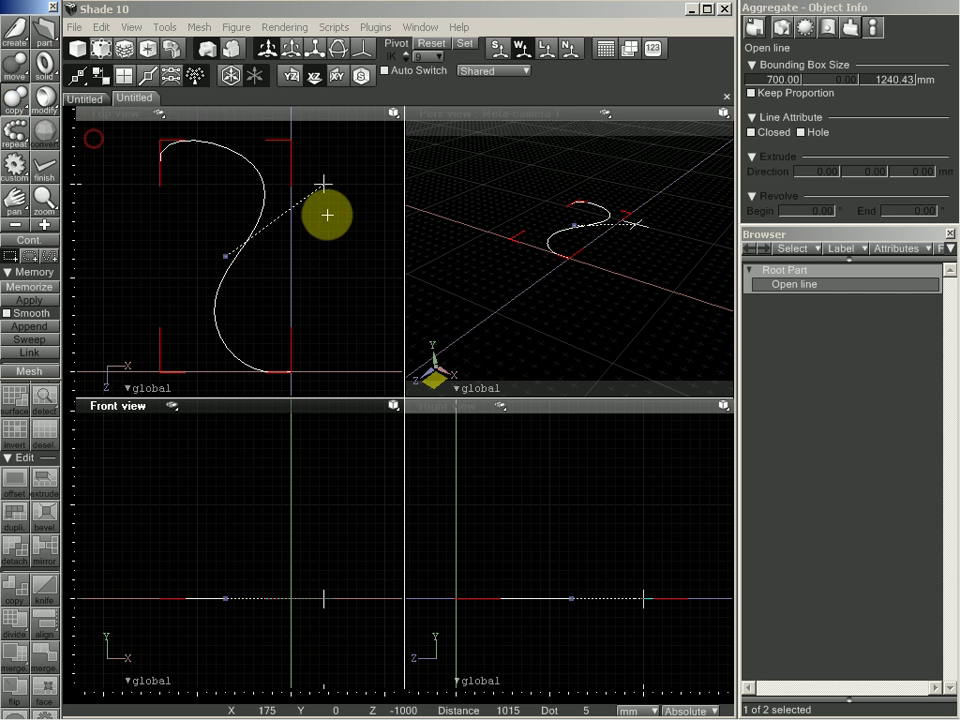
drag(20, 97, 70, 199)
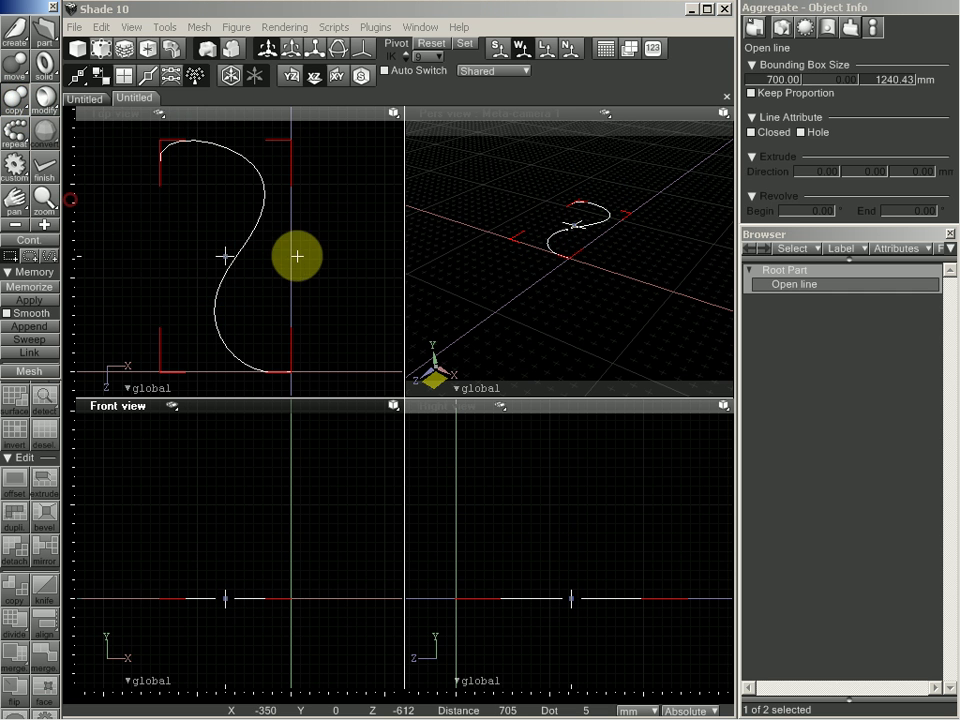
drag(297, 257, 291, 276)
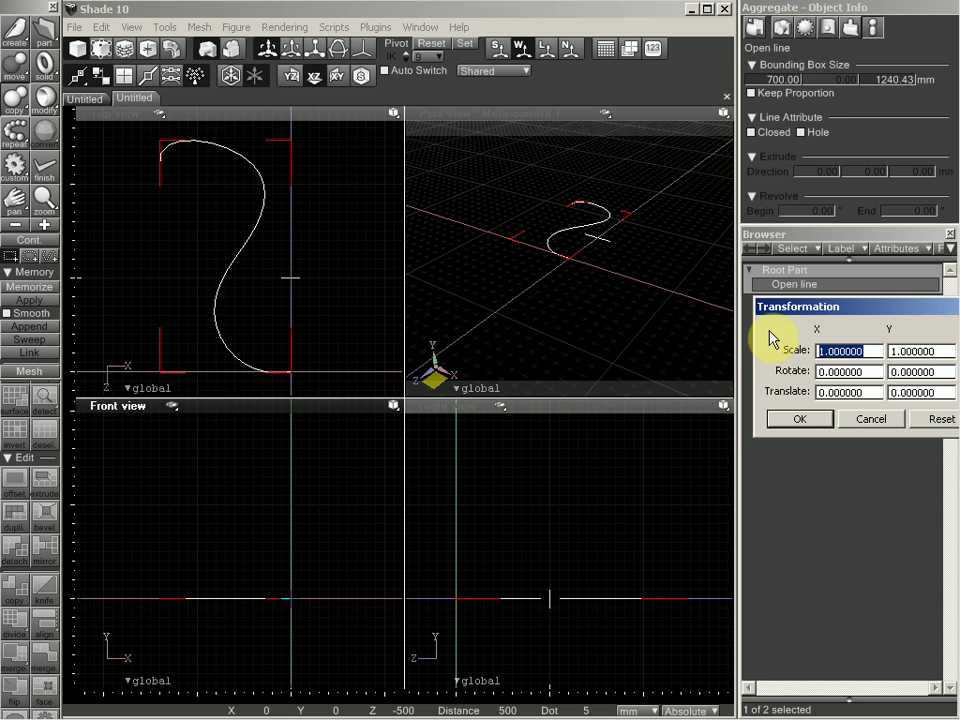
drag(924, 312, 566, 312)
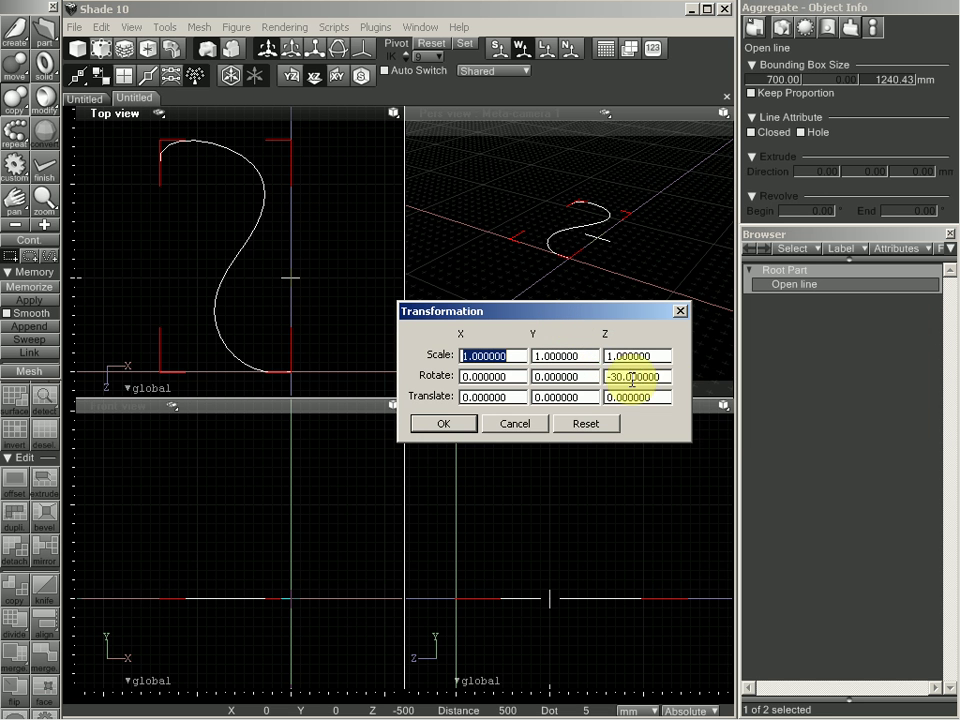
click(666, 377)
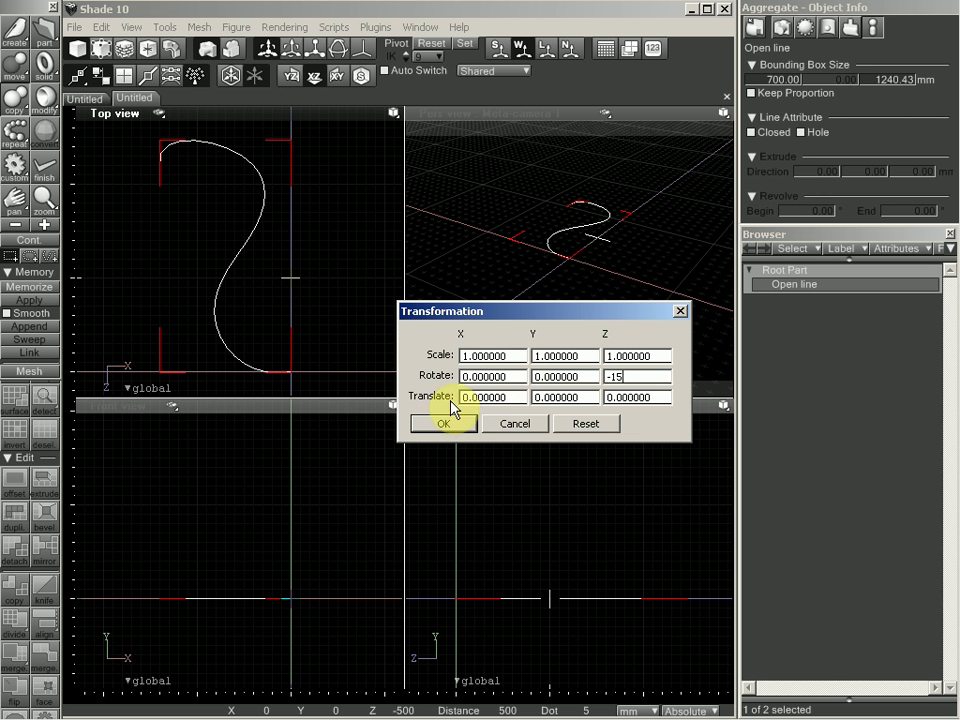
click(622, 377)
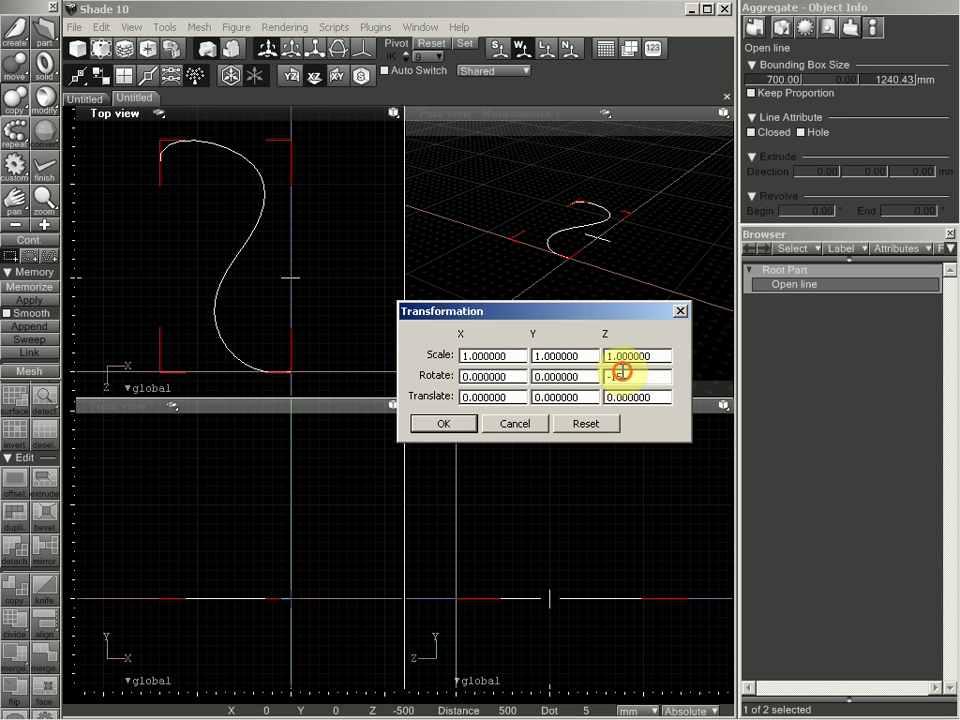
text(15)
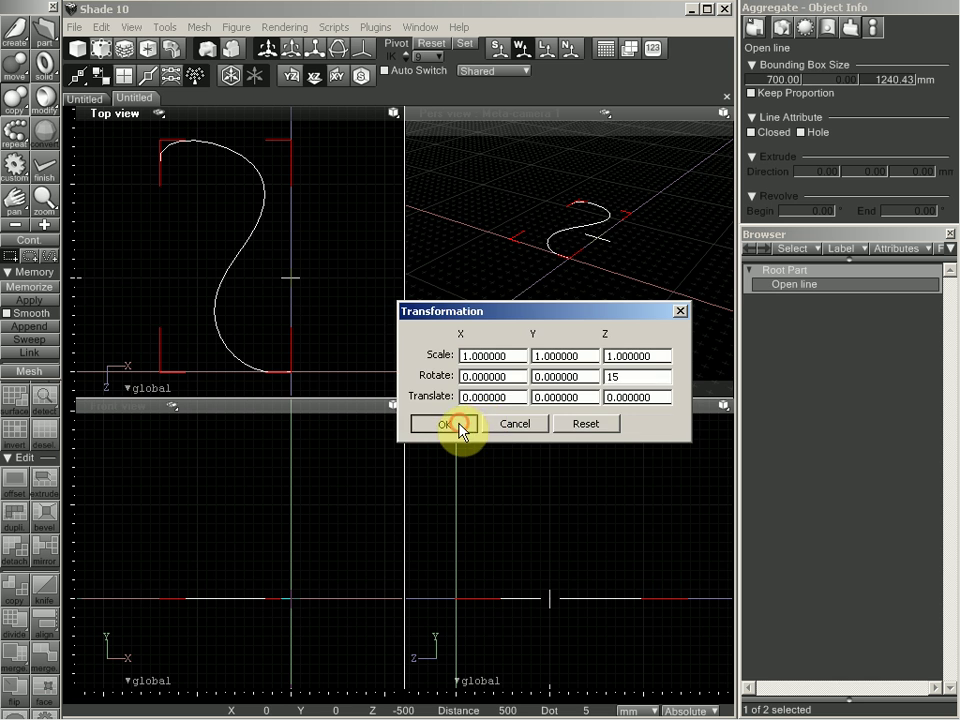
click(455, 424)
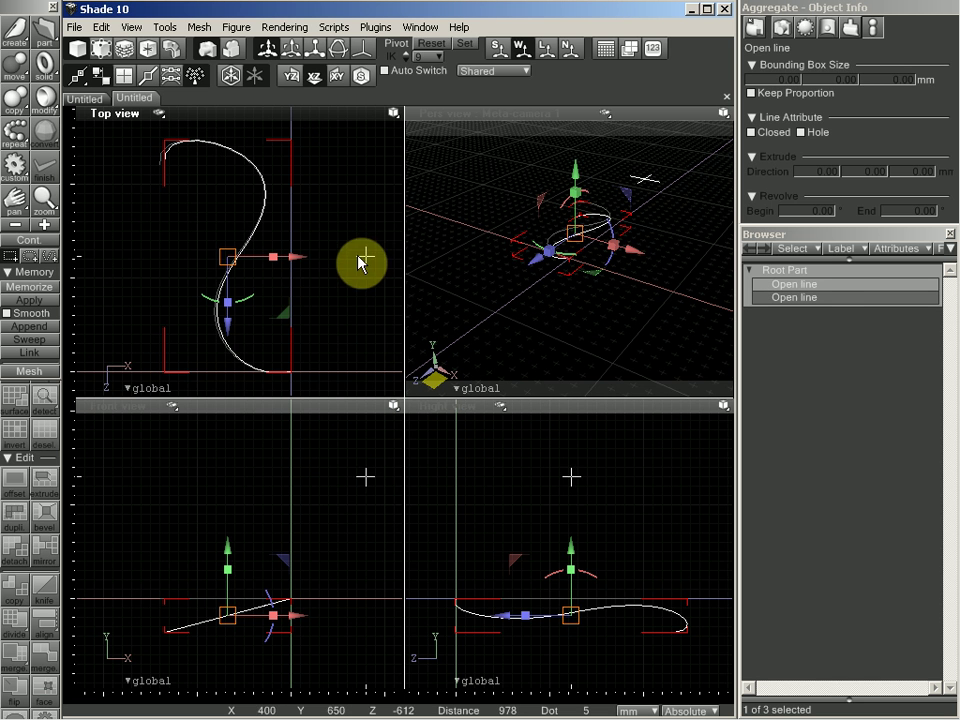
Step: Group both open lines into a Curved Surface part
click(808, 287)
shift+click(795, 297)
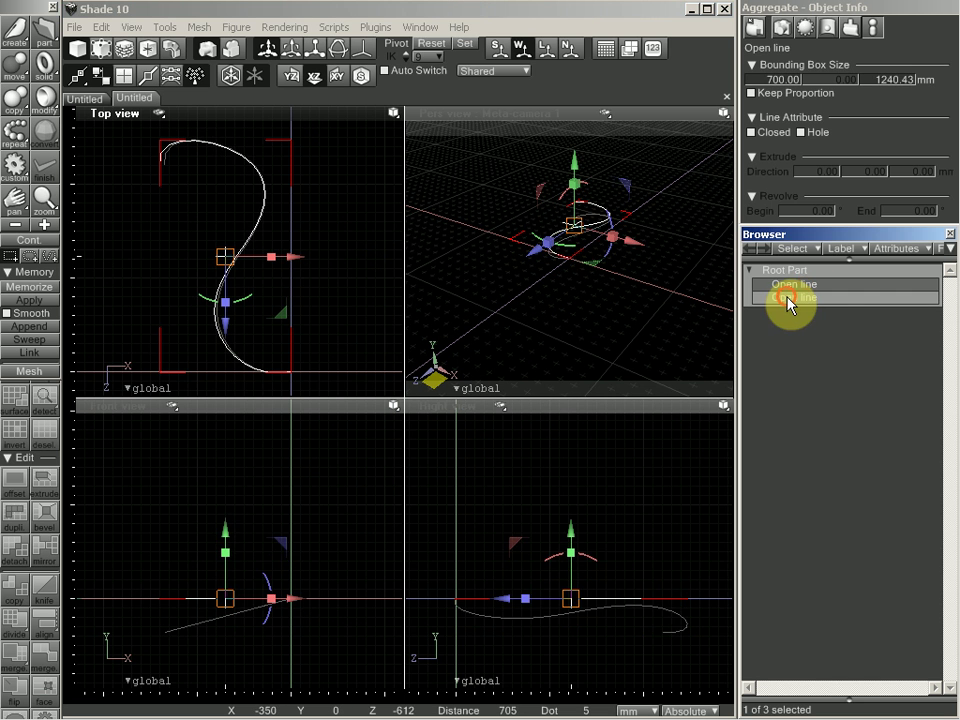
click(13, 34)
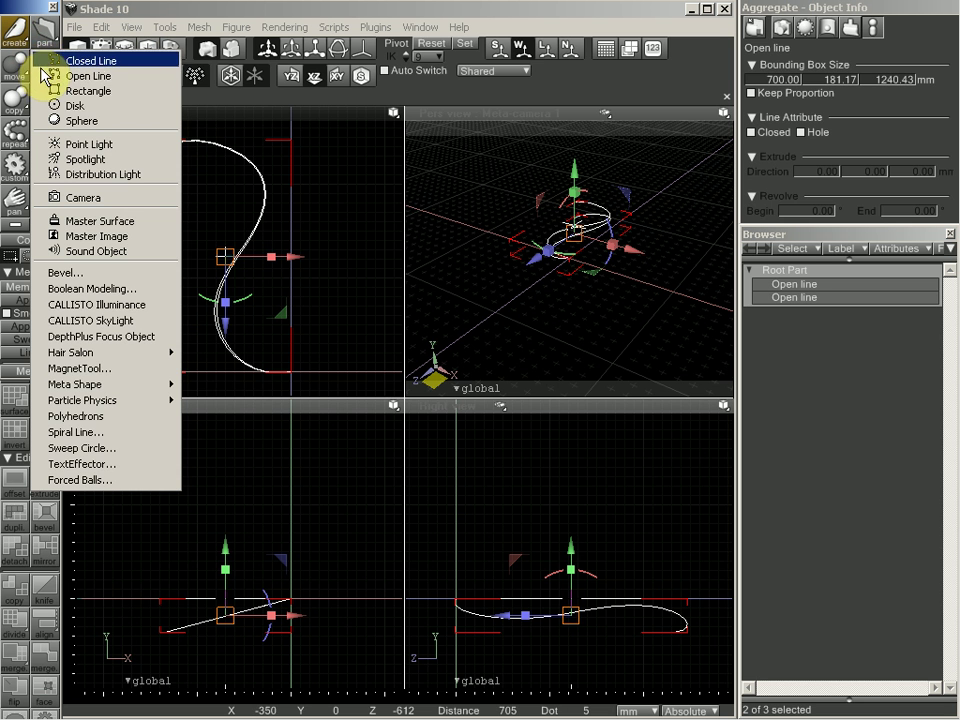
click(44, 36)
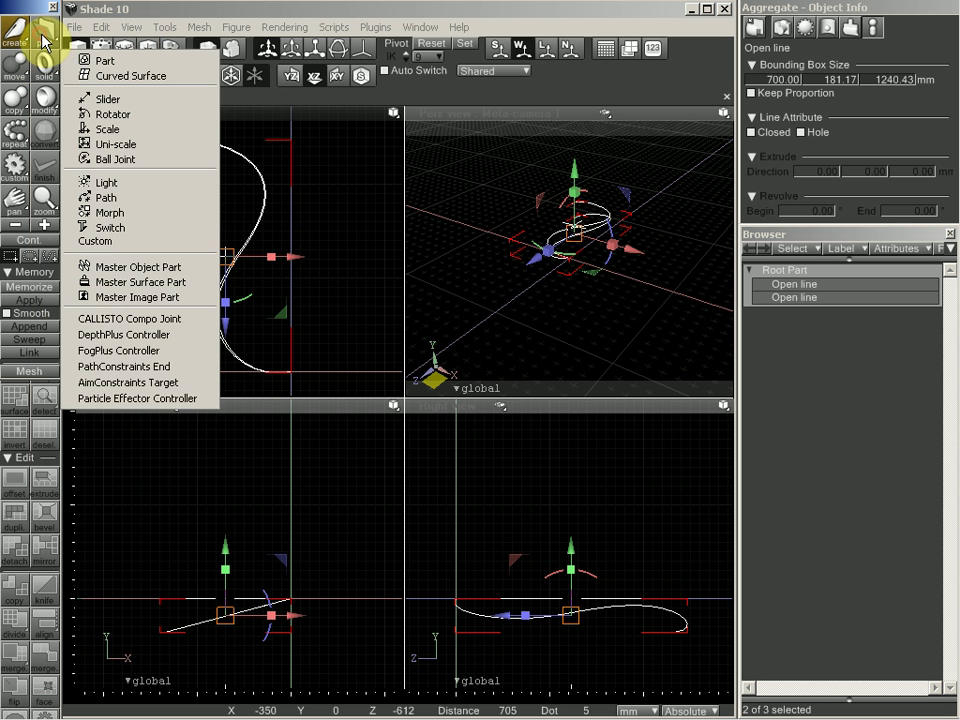
click(92, 73)
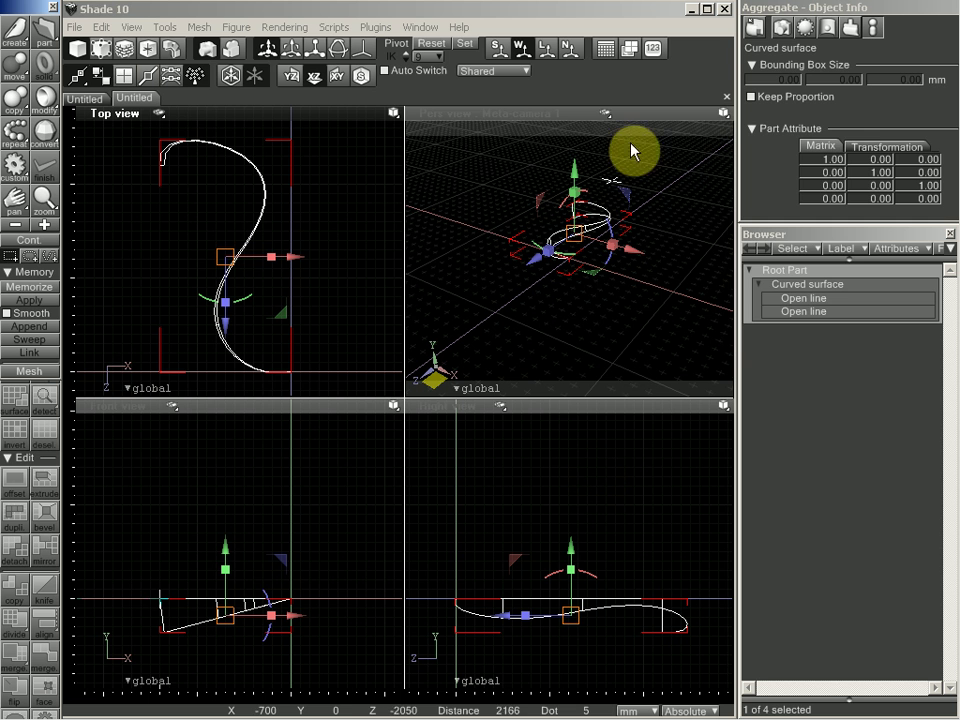
Step: Display the perspective view in Texture and Wireframe mode and turn it to show the curved surface from the side
click(723, 113)
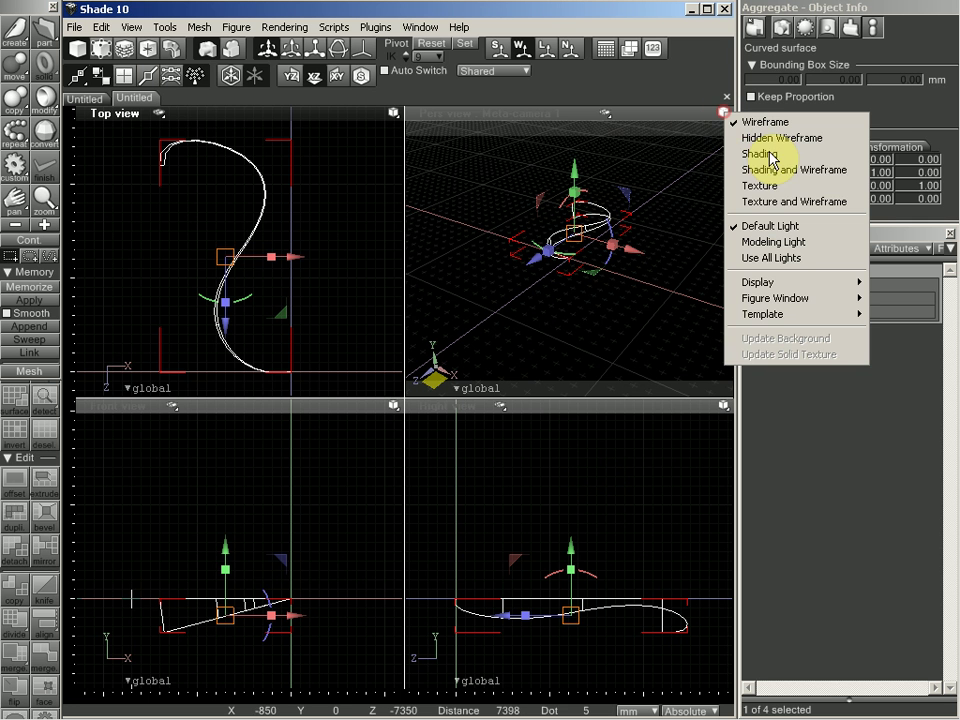
click(780, 201)
drag(586, 220, 519, 262)
scroll(518, 264, up, 2)
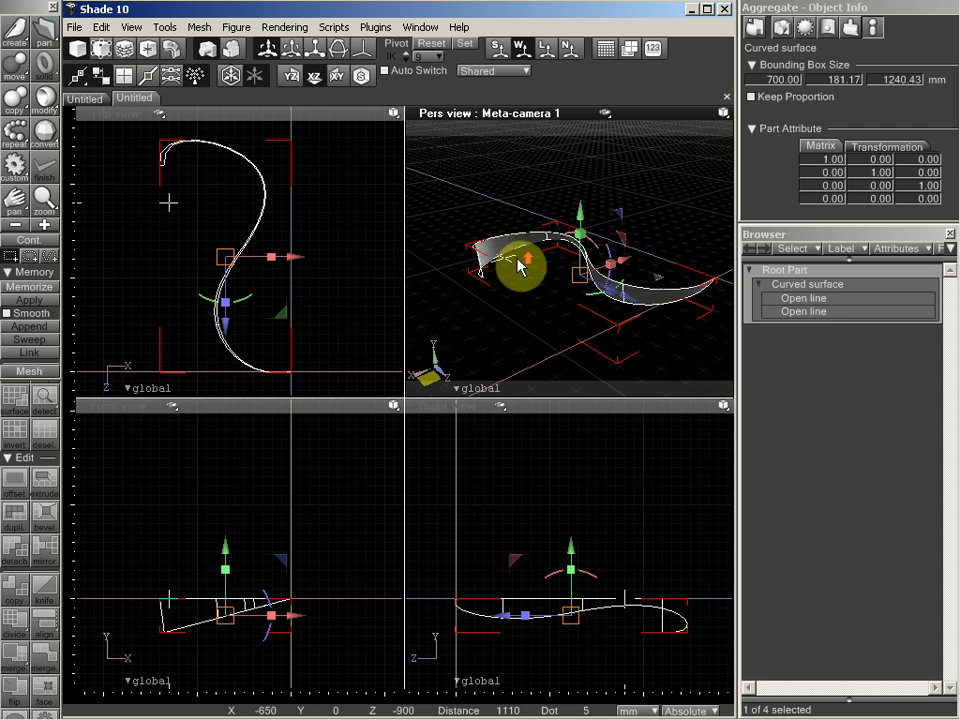
Step: Edit the rotated line of the curved surface, moving its far end point inward in the top view to about X -426, Z -1030
click(813, 301)
click(814, 310)
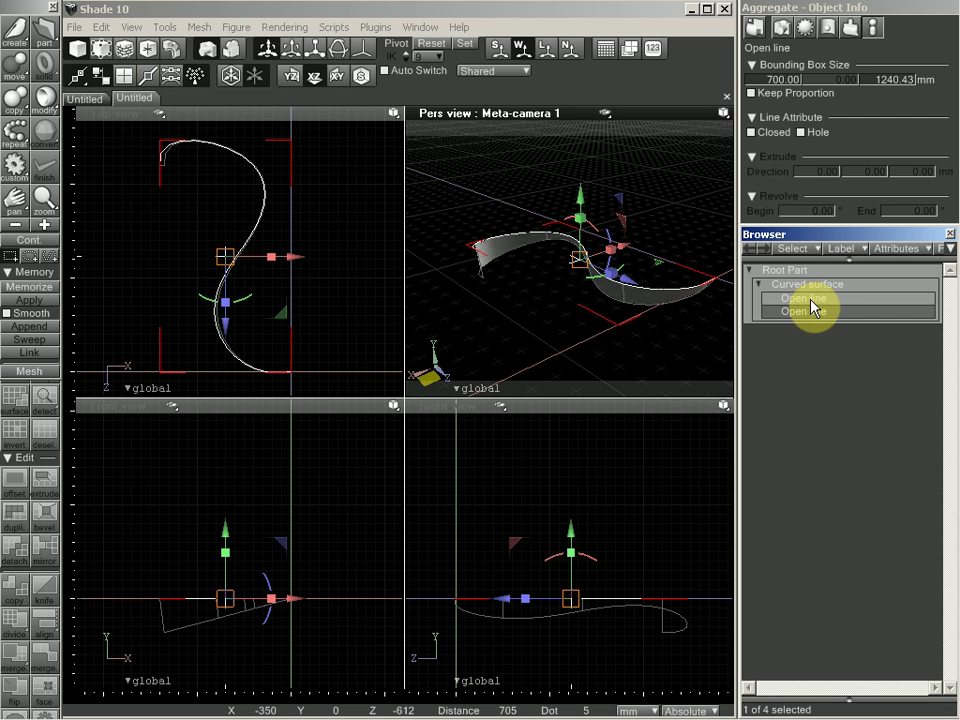
click(809, 299)
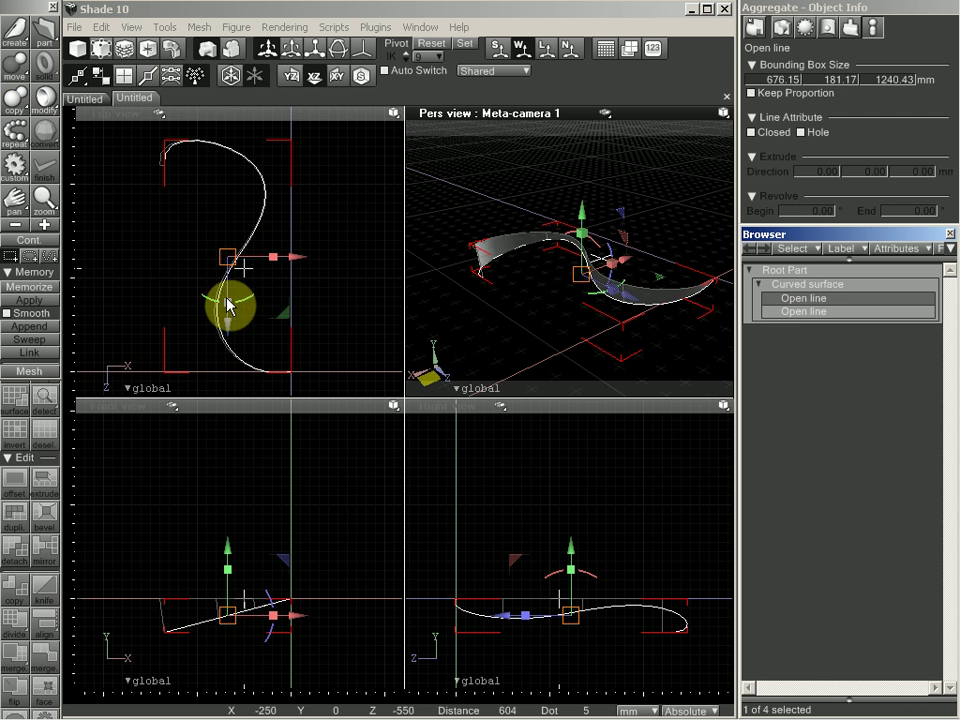
key(Return)
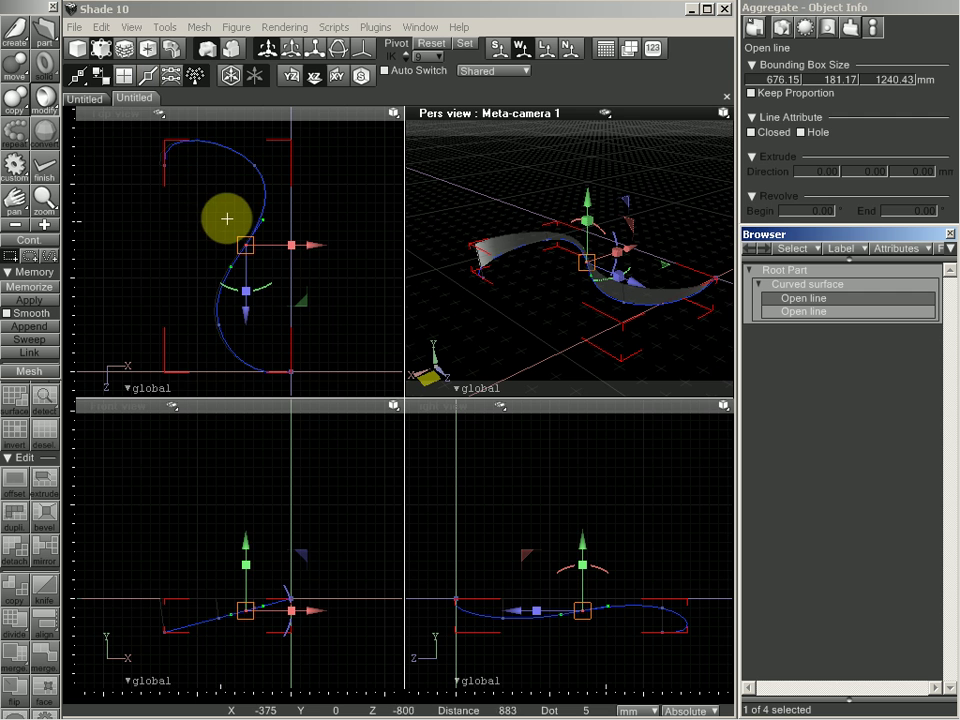
middle_drag(201, 193, 222, 250)
scroll(209, 195, up, 1)
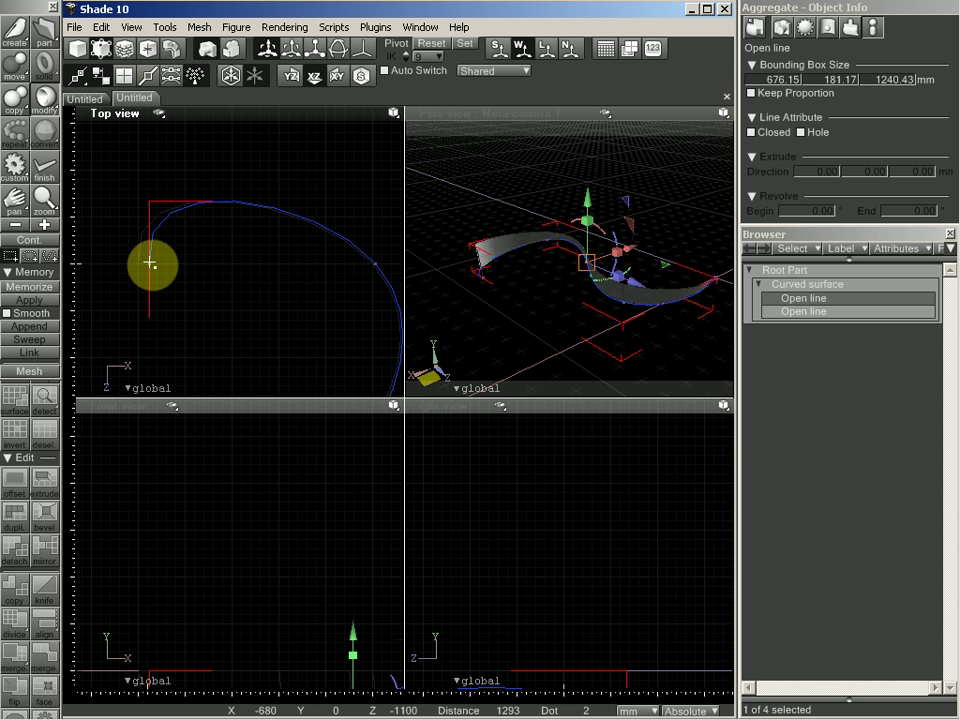
drag(150, 263, 291, 264)
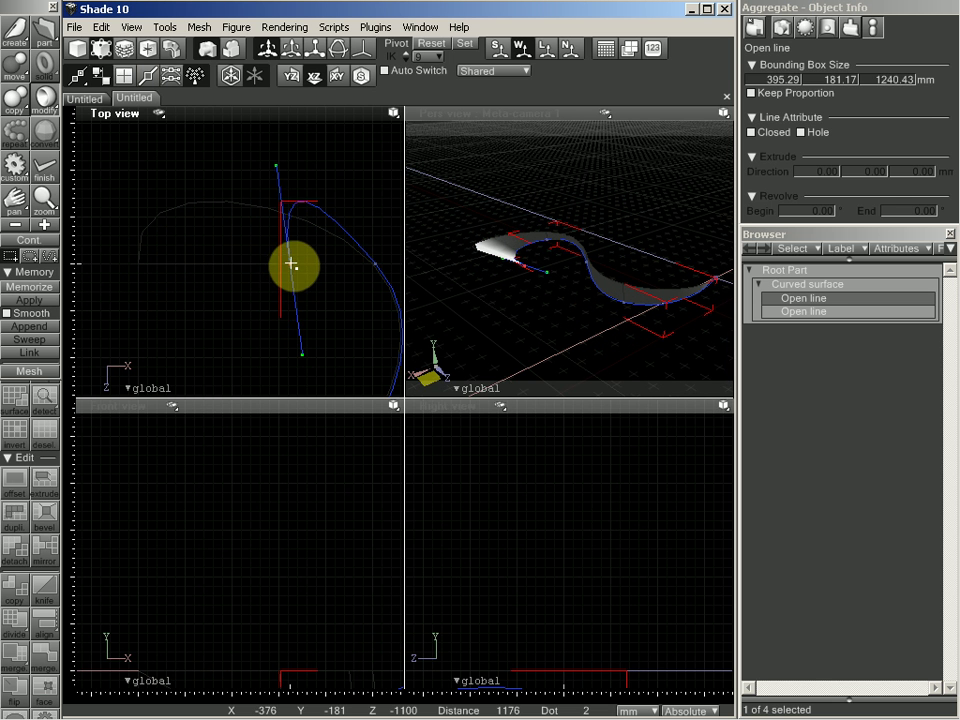
drag(275, 166, 266, 295)
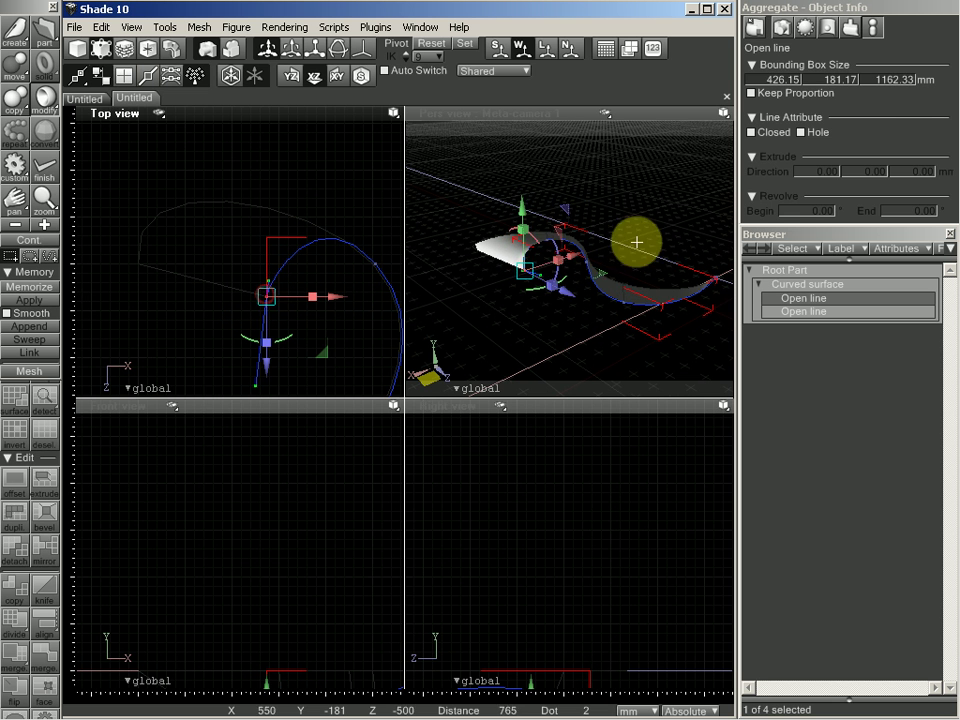
Step: Shift the rotated line's far end point slightly back outward in the top view, to about X -486
mouse_move(612, 252)
middle_down()
mouse_move(600, 257)
mouse_move(608, 251)
middle_up()
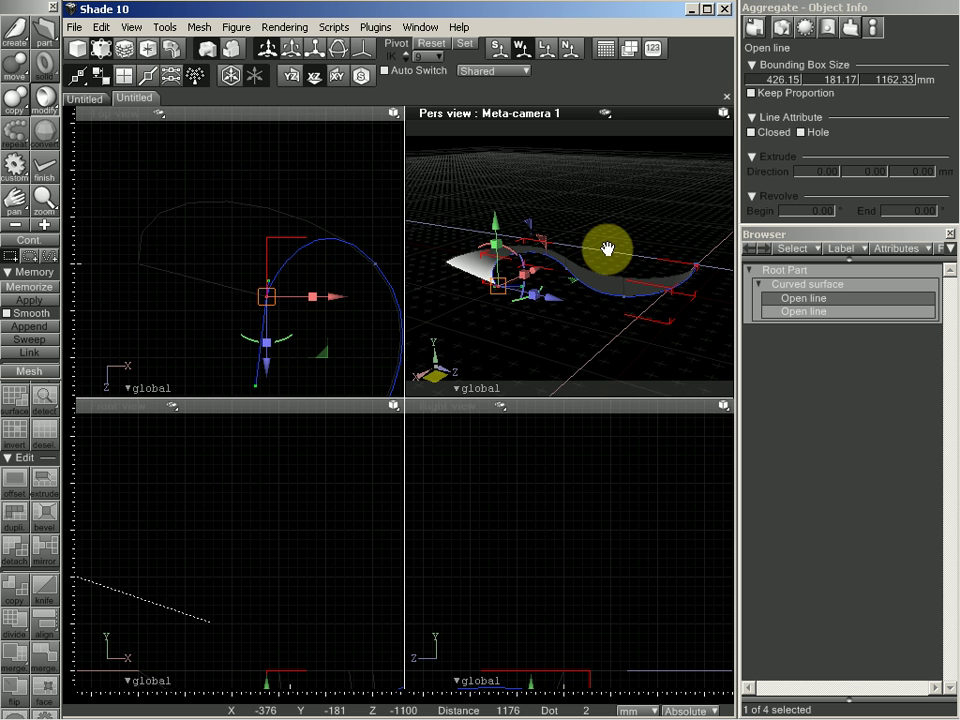
middle_drag(319, 290, 267, 199)
scroll(244, 337, down, 3)
drag(254, 337, 293, 244)
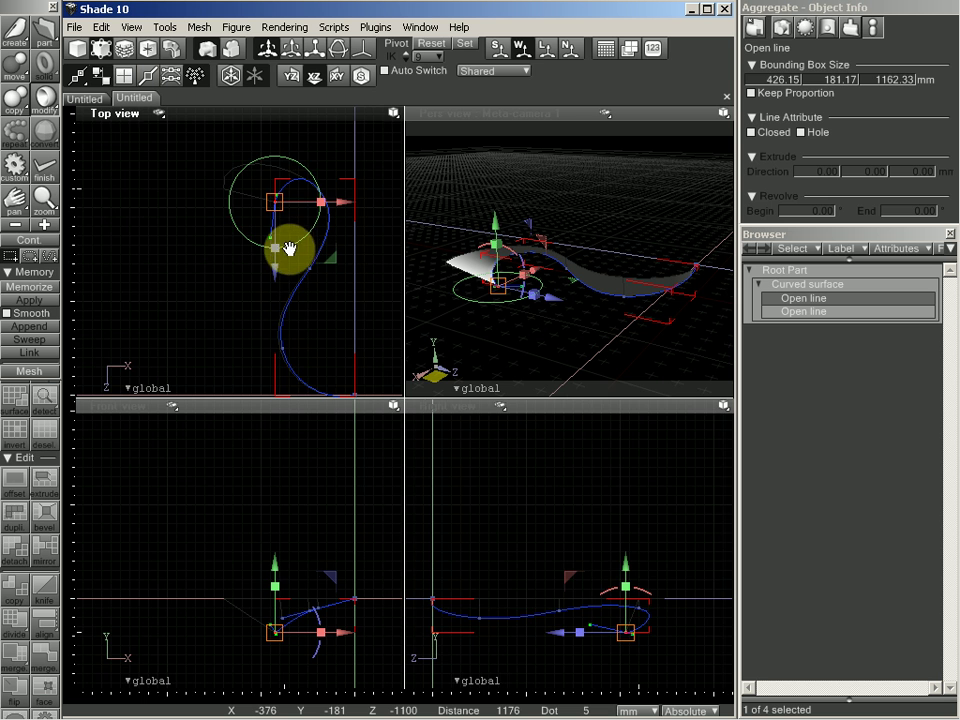
middle_drag(289, 248, 286, 280)
scroll(270, 229, up, 3)
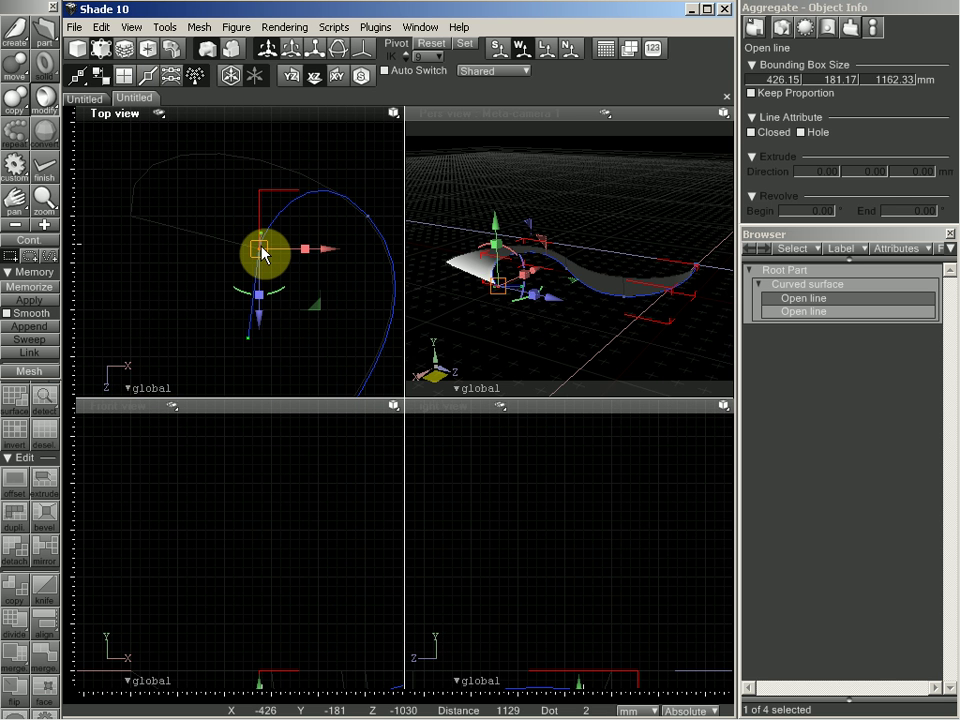
drag(262, 253, 231, 229)
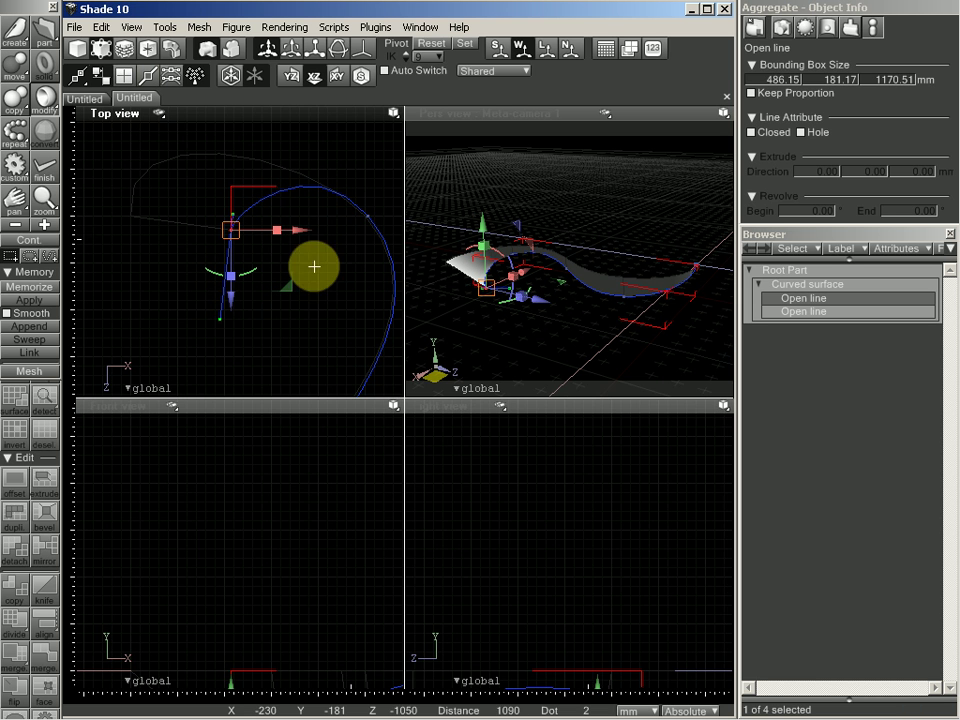
drag(223, 545, 234, 409)
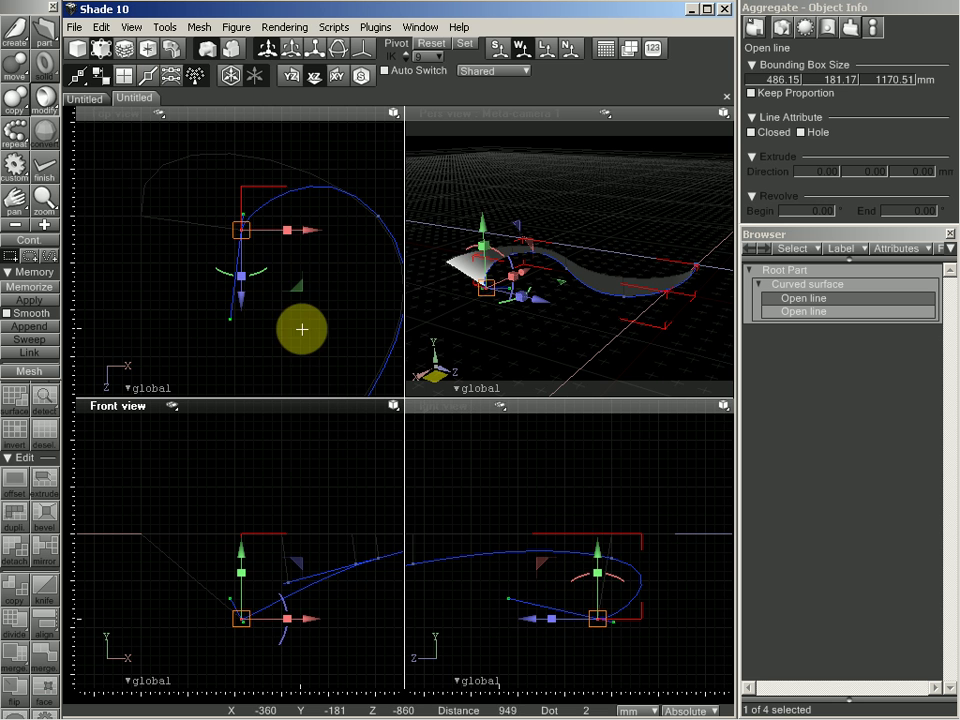
Step: Finish editing the rotated line's end point and try to copy the line numerically about X 0, rotated -15 degrees around Z
key(Return)
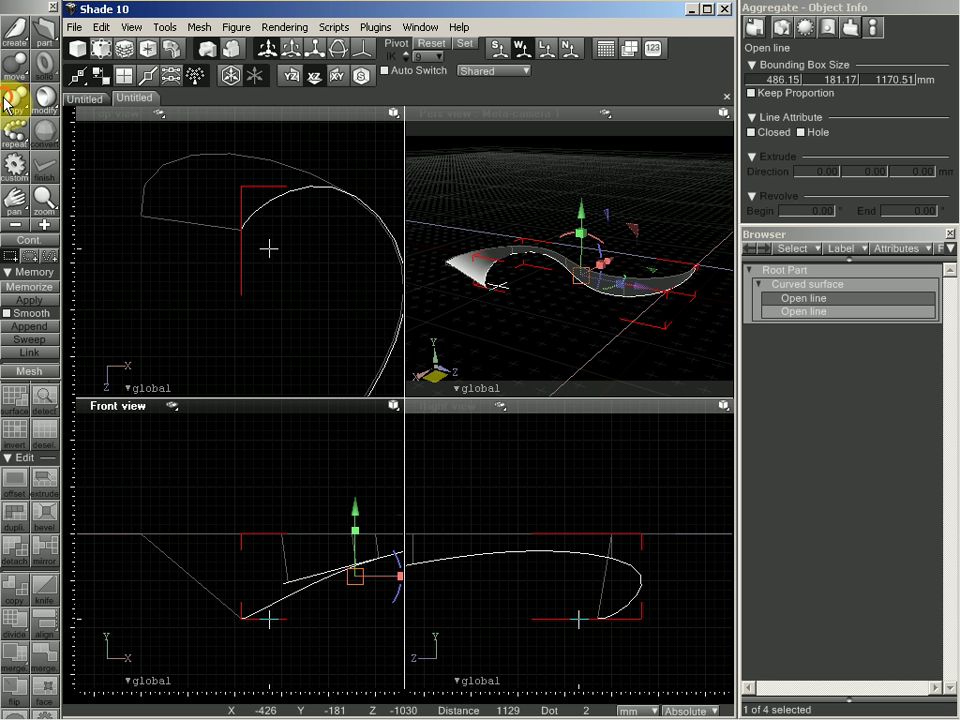
click(8, 100)
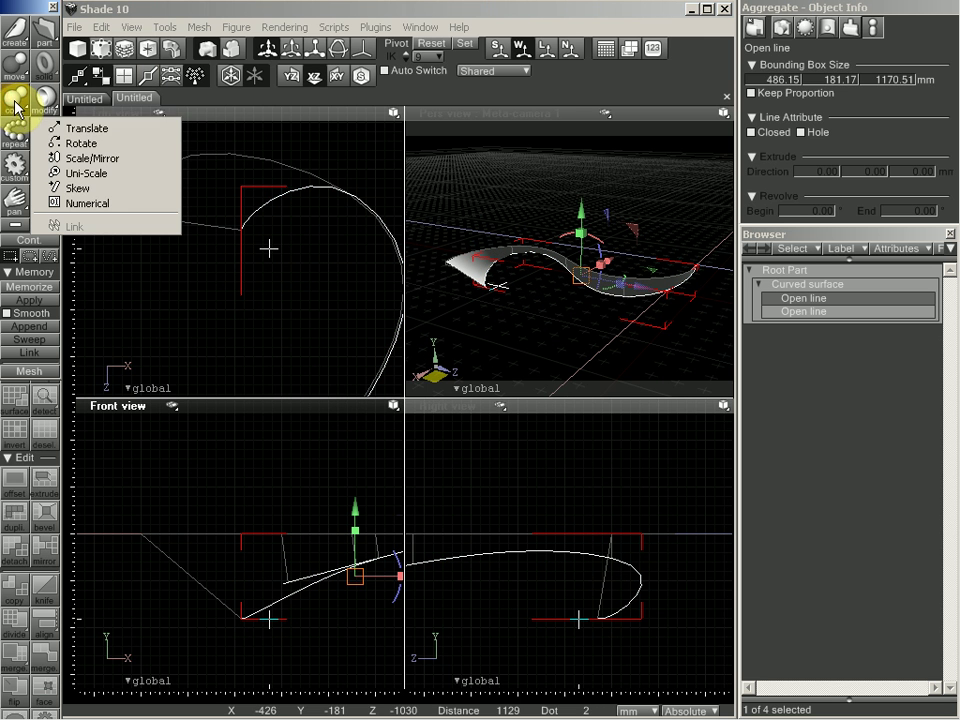
click(108, 199)
drag(311, 227, 57, 212)
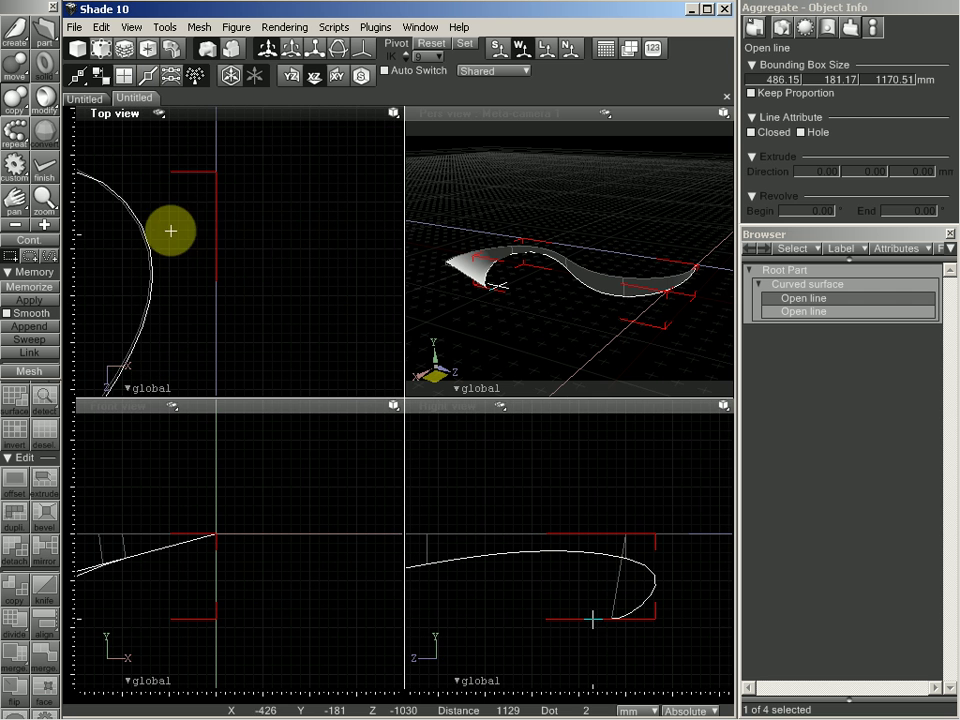
drag(170, 231, 211, 230)
click(216, 236)
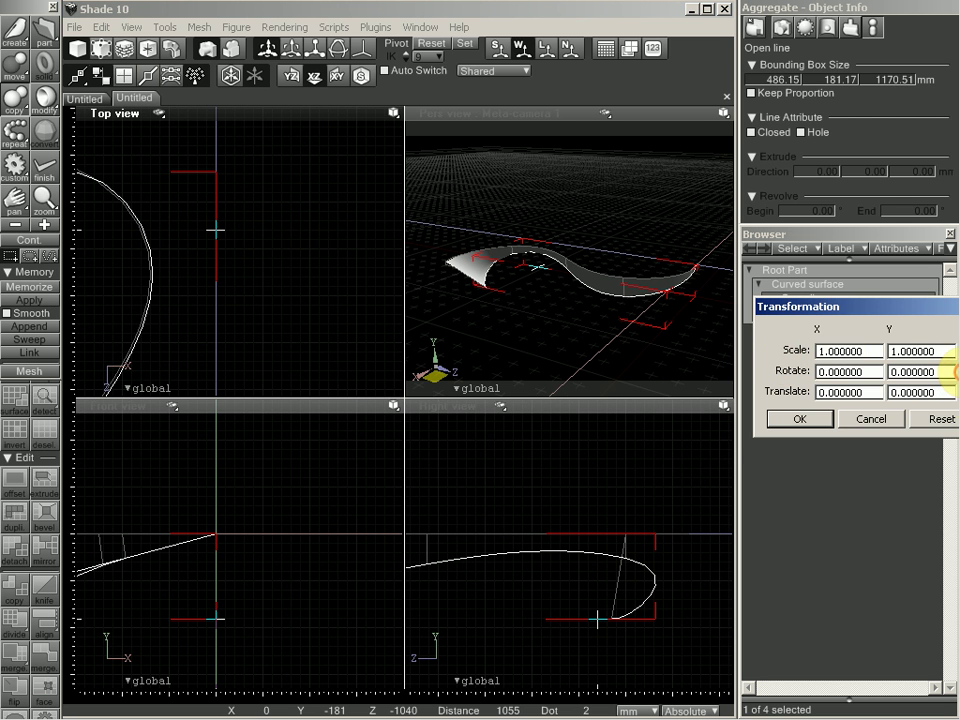
drag(948, 328, 540, 318)
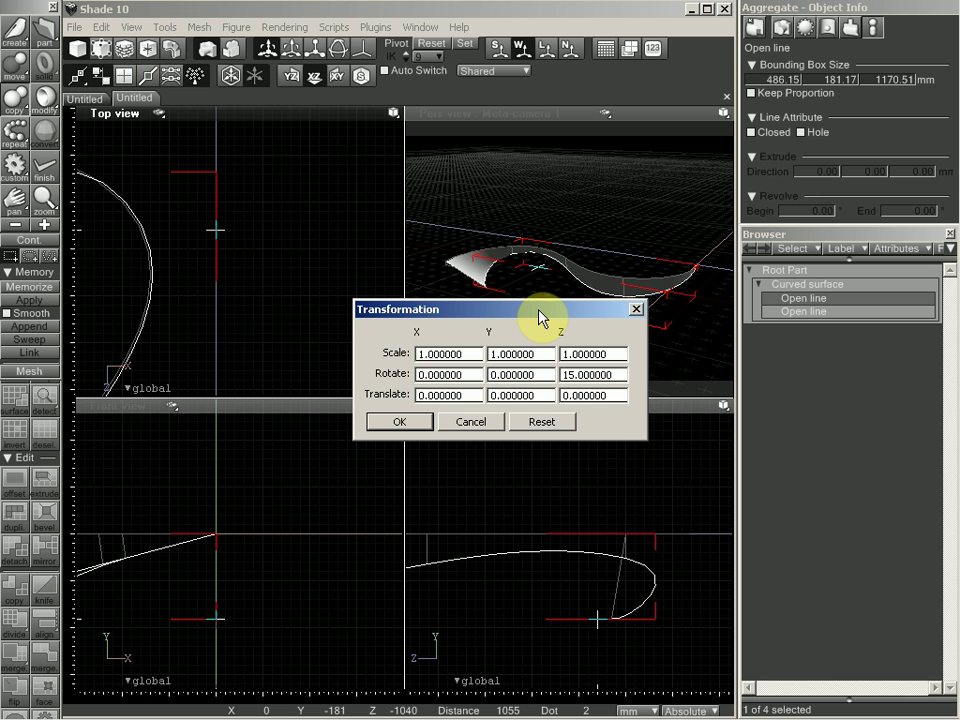
text(-)
click(423, 424)
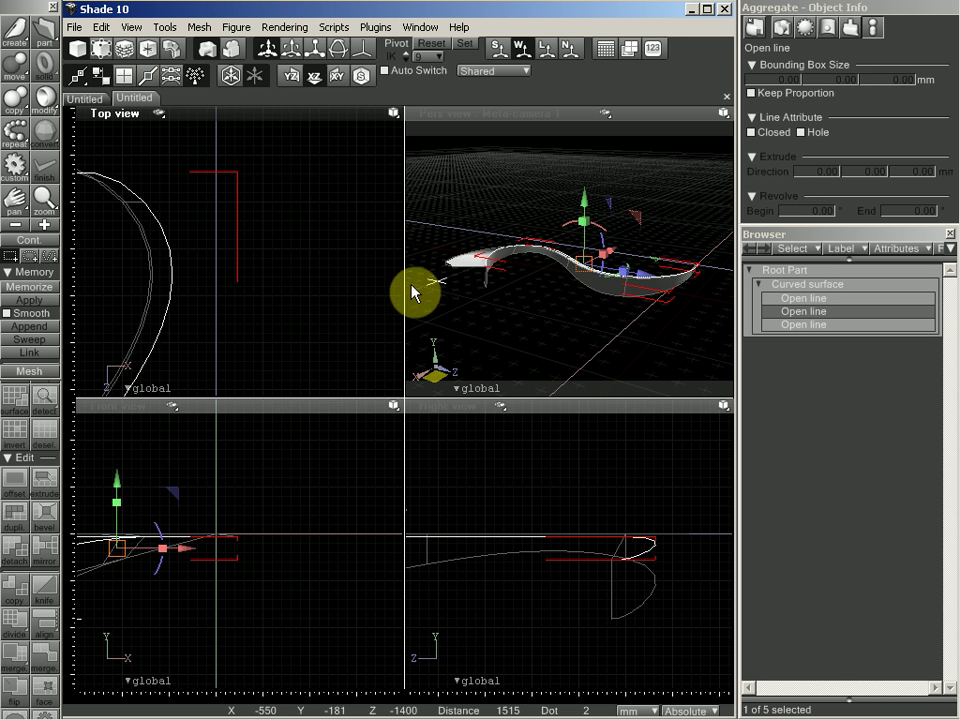
Step: Undo the numerically rotated copy of the line
drag(250, 271, 359, 263)
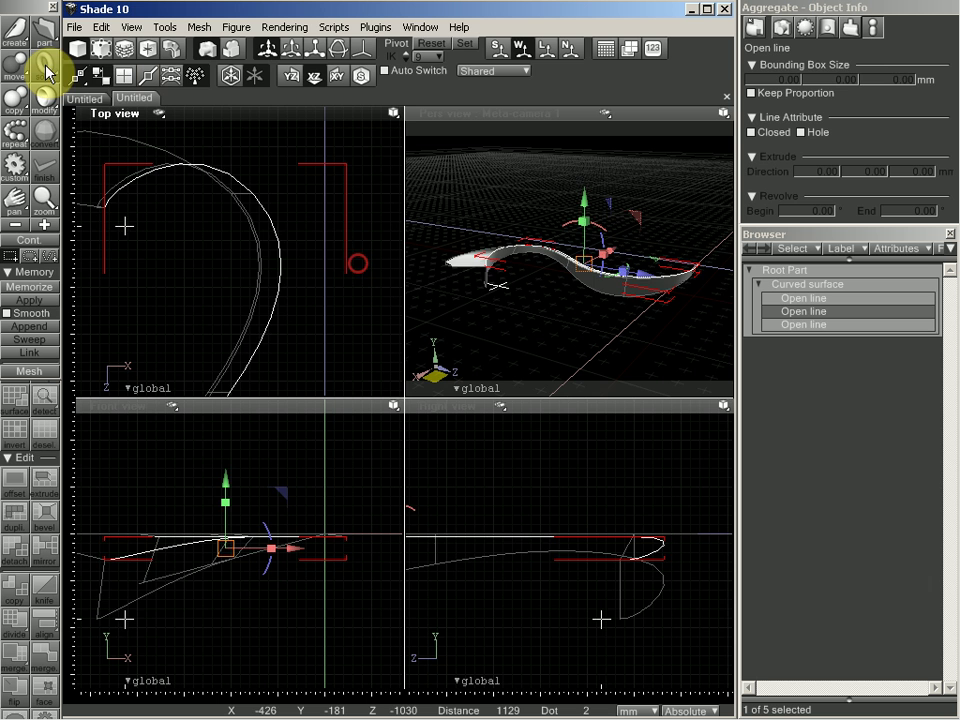
click(268, 251)
key(ctrl+z)
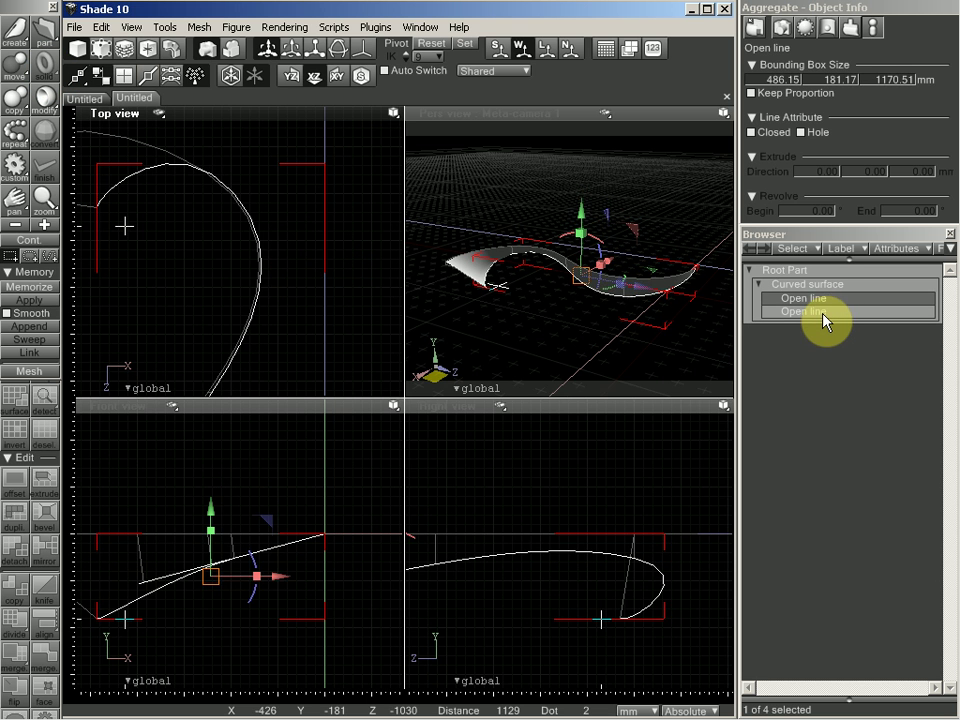
Step: Try to mirror a numerical copy of the rotated line about Y -181, with Y scale -1 and Z rotation 0
click(826, 318)
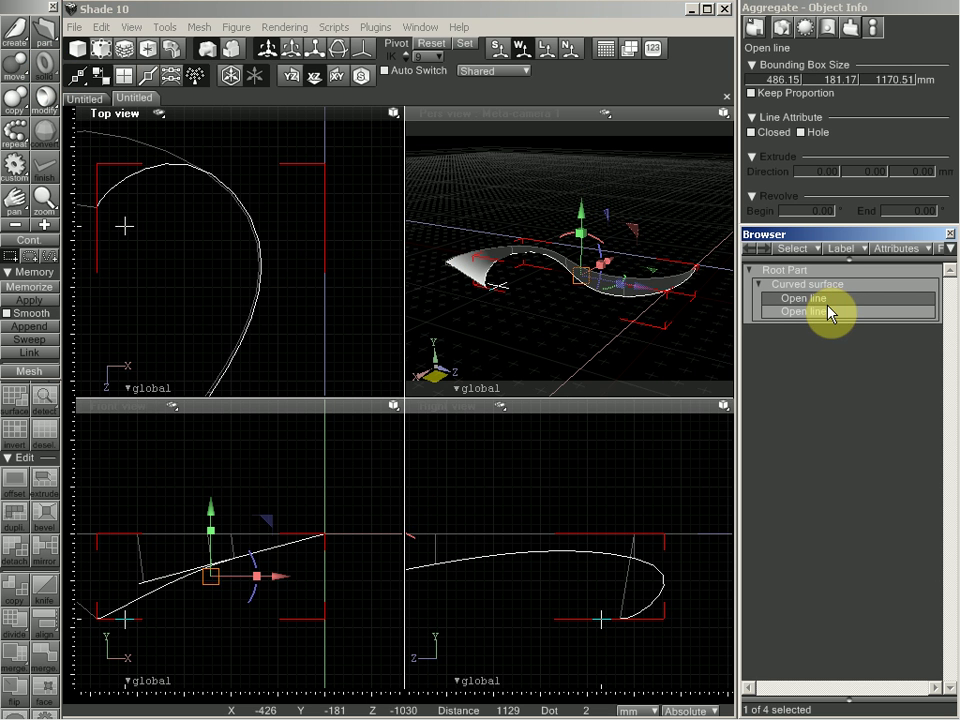
click(18, 103)
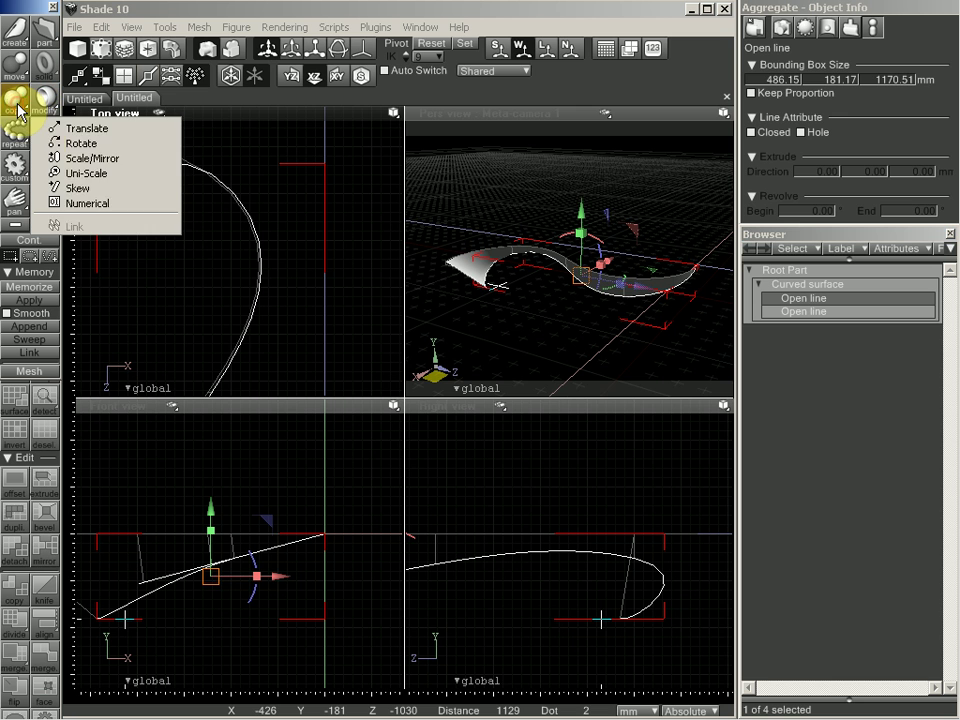
click(72, 203)
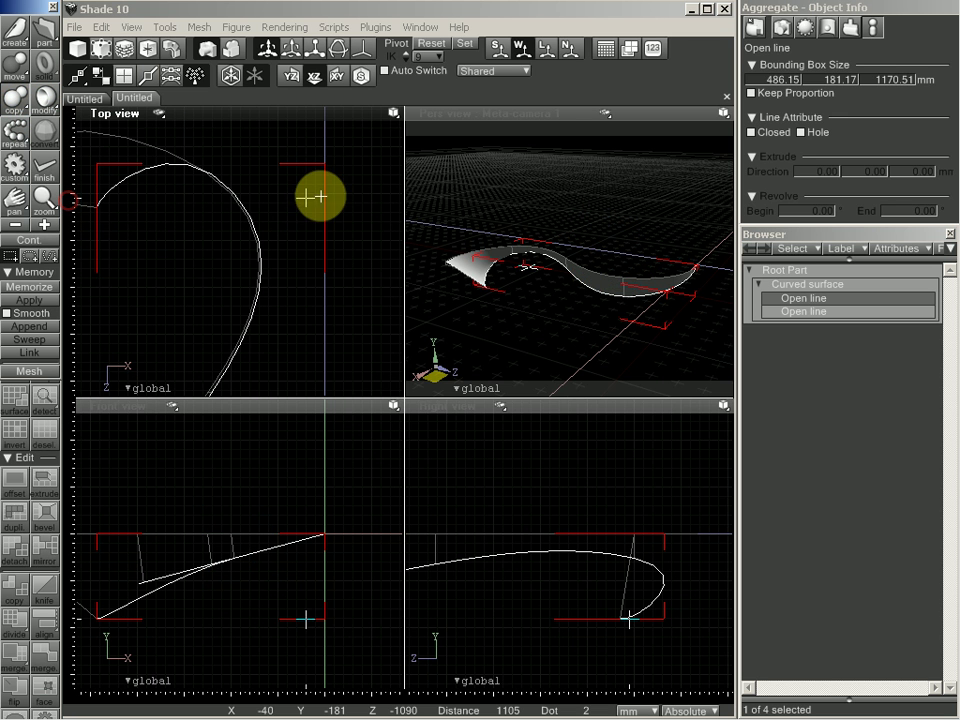
click(324, 197)
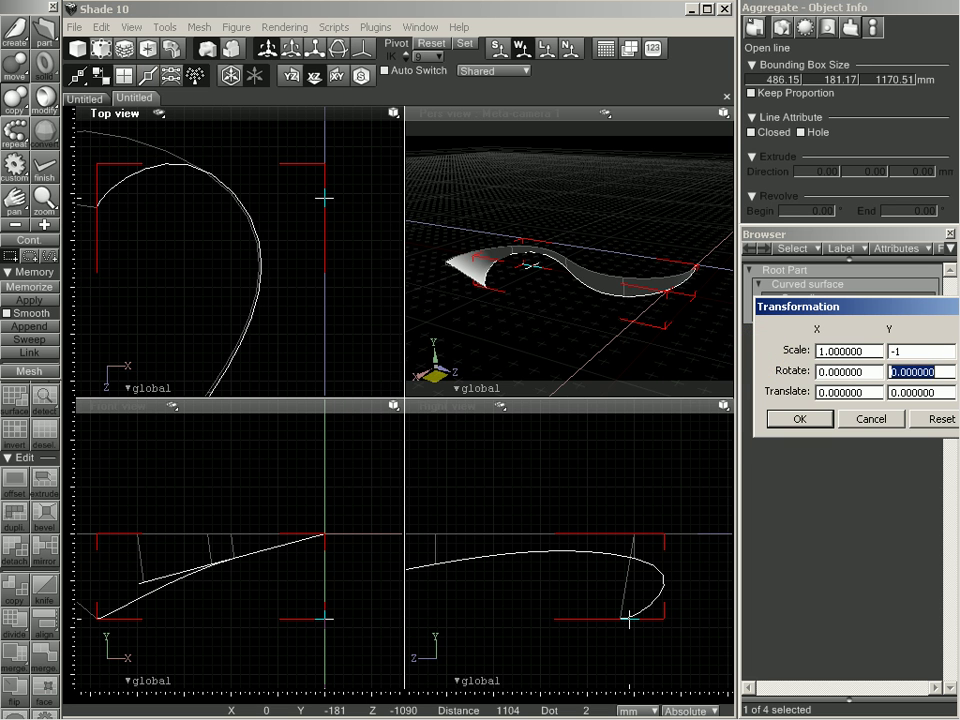
drag(838, 308, 441, 314)
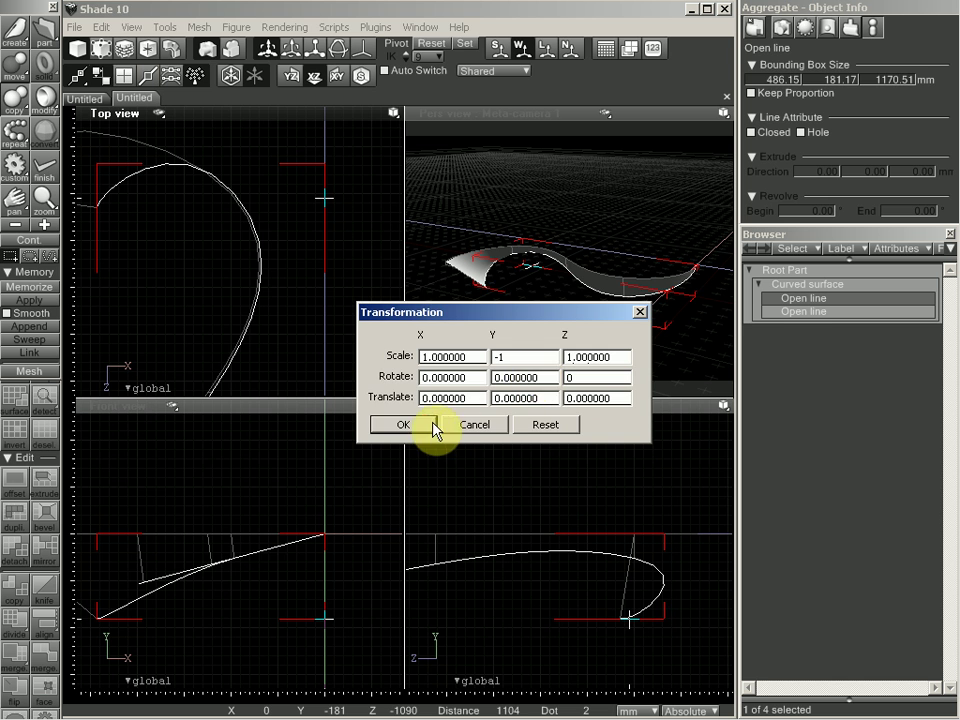
click(432, 425)
Step: Try to move the mirrored copy vertically in the front view so its end meets the rotated line, and delete the copy
drag(334, 553, 351, 506)
scroll(203, 521, down, 4)
drag(202, 520, 223, 539)
middle_drag(222, 540, 238, 530)
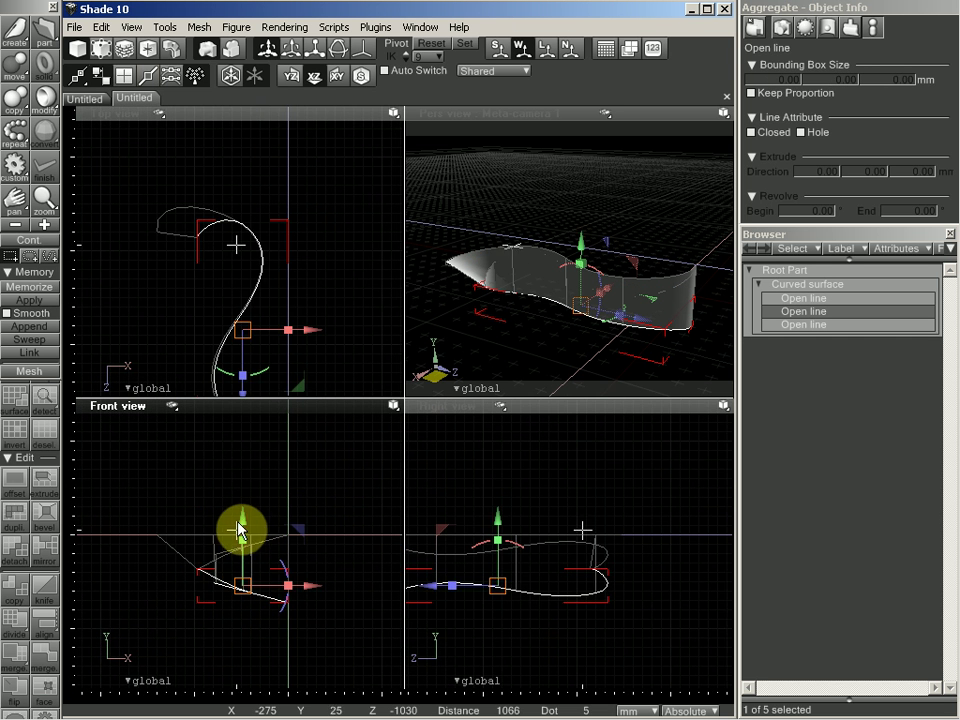
drag(245, 523, 243, 463)
scroll(246, 485, up, 4)
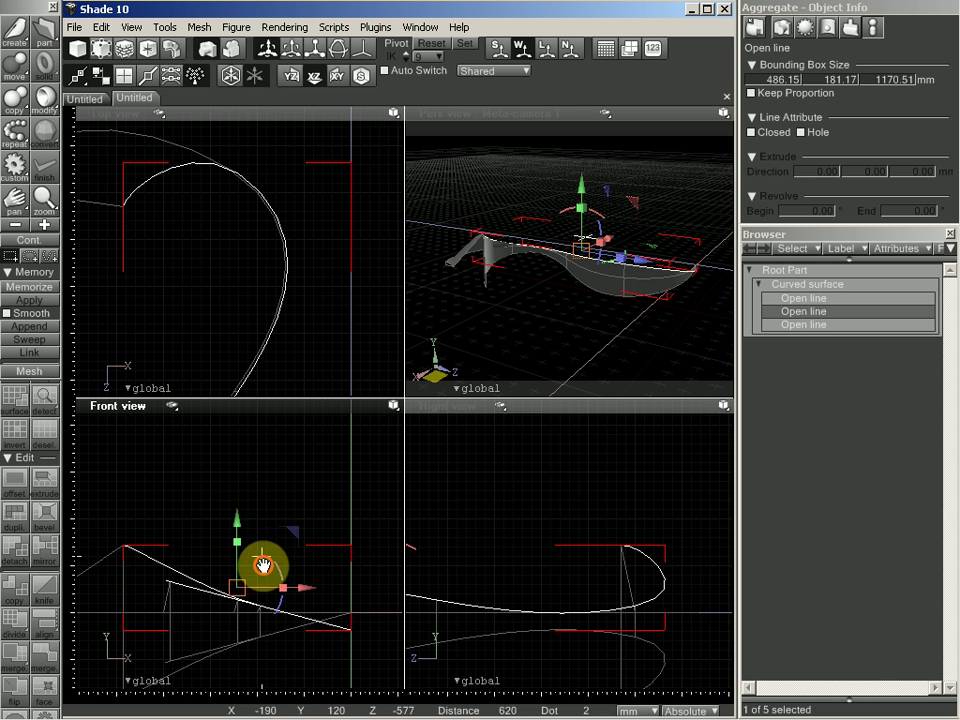
middle_drag(261, 564, 248, 516)
drag(227, 471, 227, 454)
scroll(236, 499, up, 3)
drag(271, 577, 165, 527)
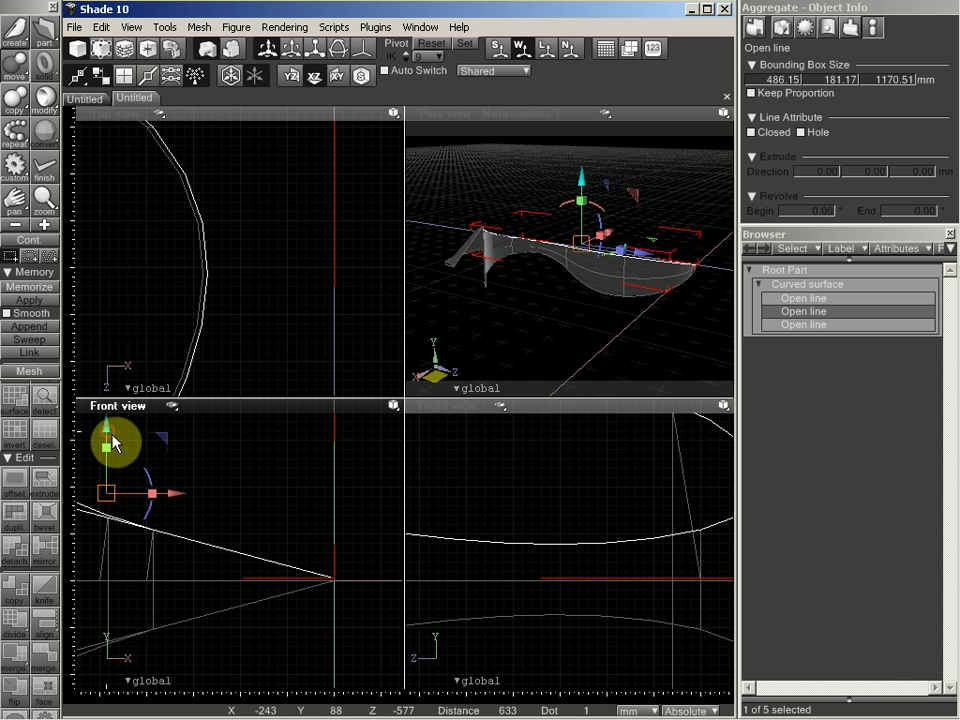
scroll(293, 596, up, 2)
drag(327, 589, 264, 598)
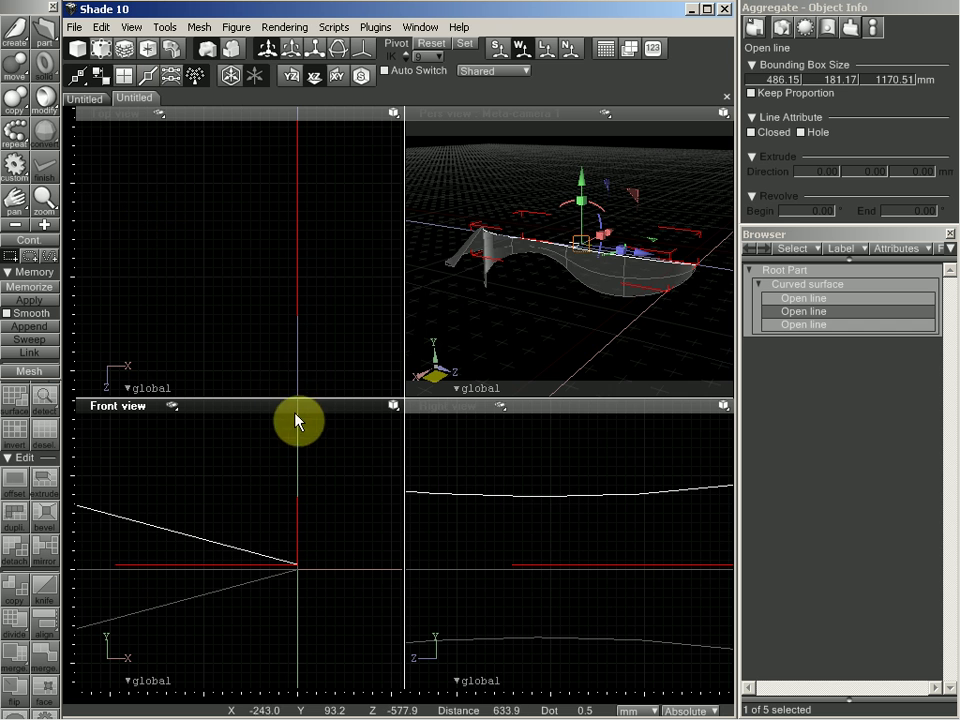
key(Delete)
Step: Create a mirrored numerical copy of the rotated line, centred at Y 0 with Y scale -1
click(20, 97)
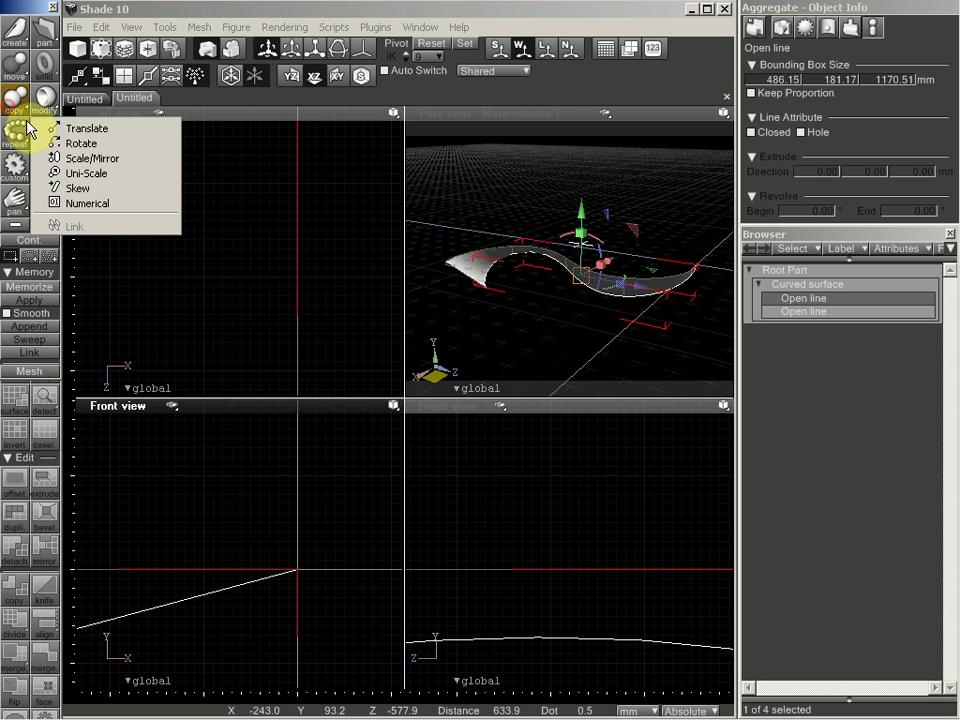
click(96, 203)
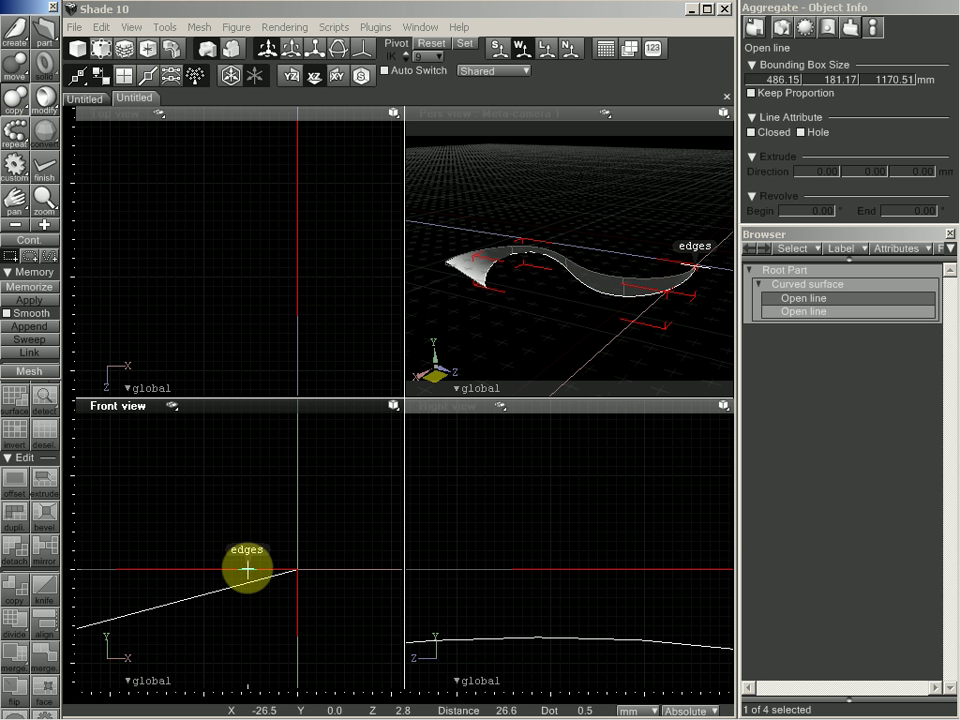
click(247, 568)
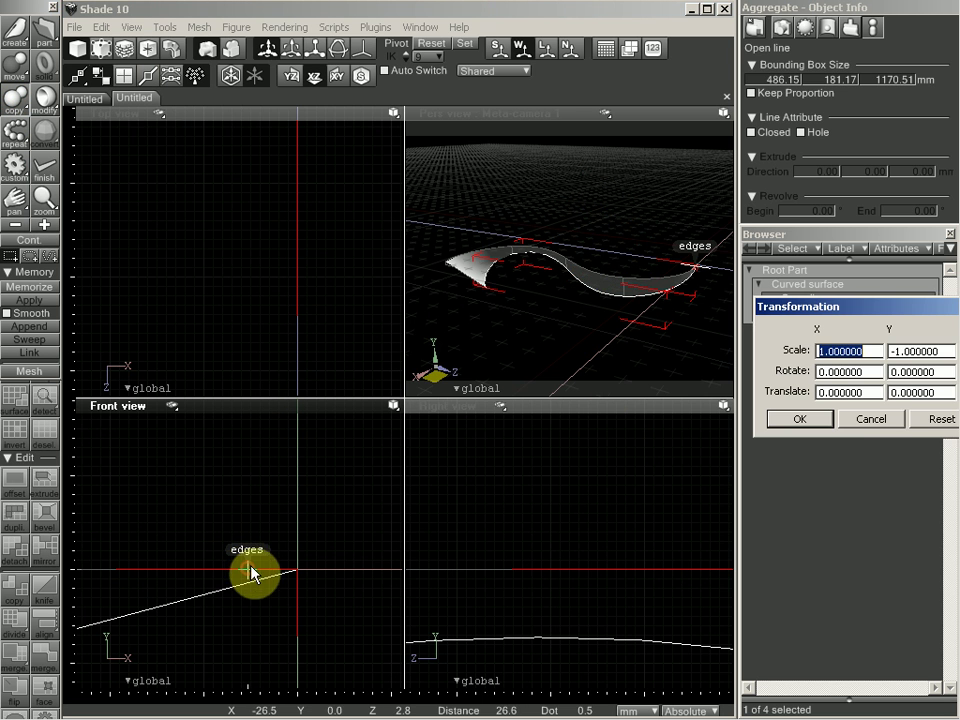
click(800, 420)
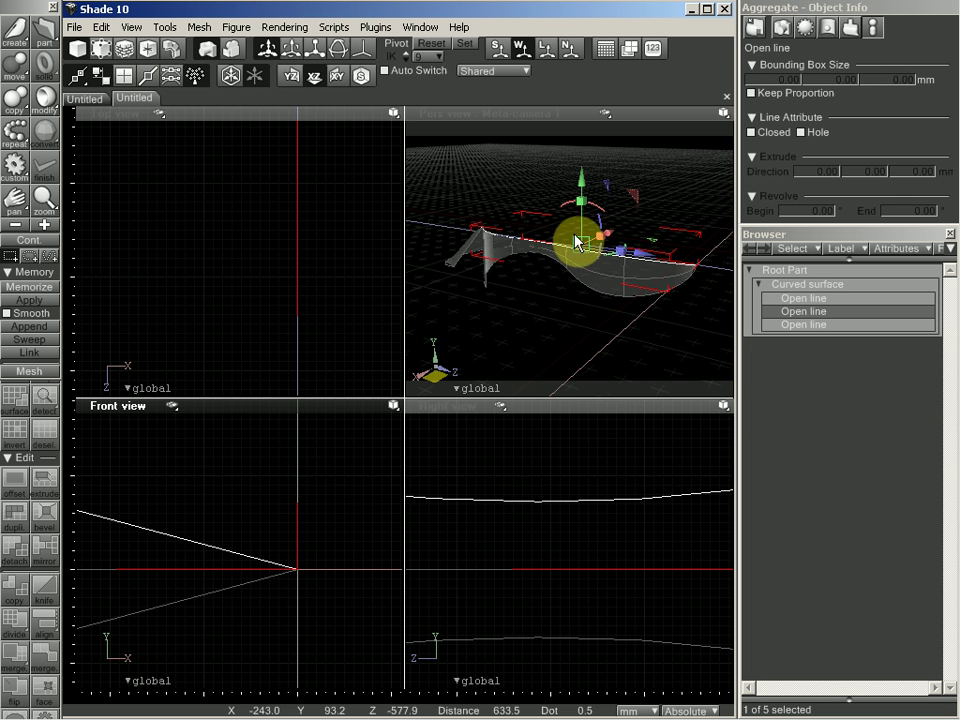
Step: Display the perspective view alone and move the mirrored line to last place in the Curved Surface part
middle_drag(556, 227, 606, 198)
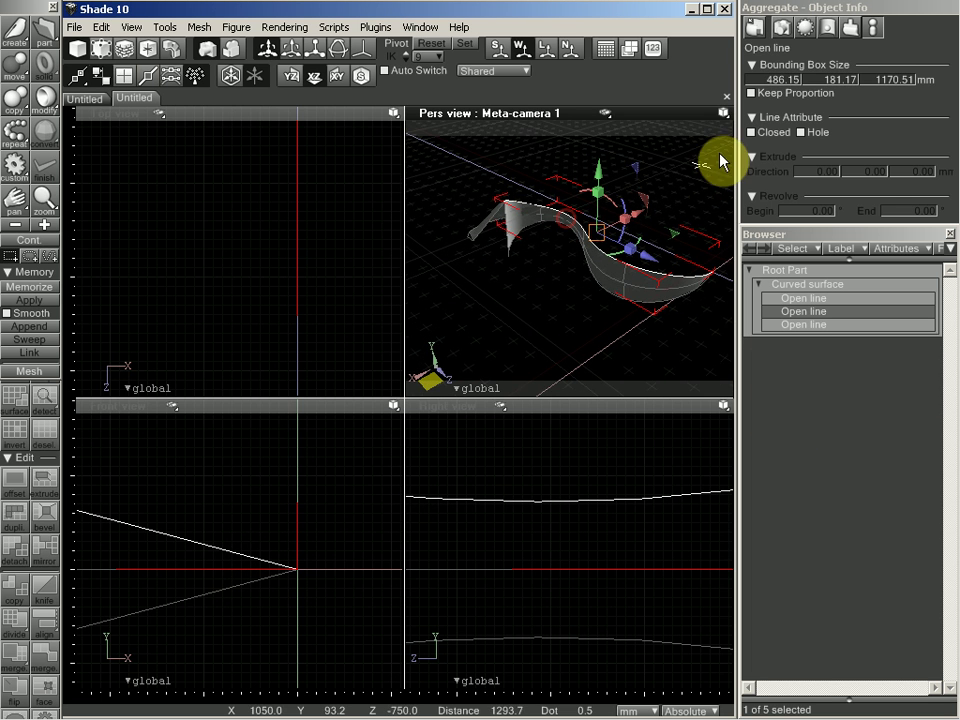
click(471, 72)
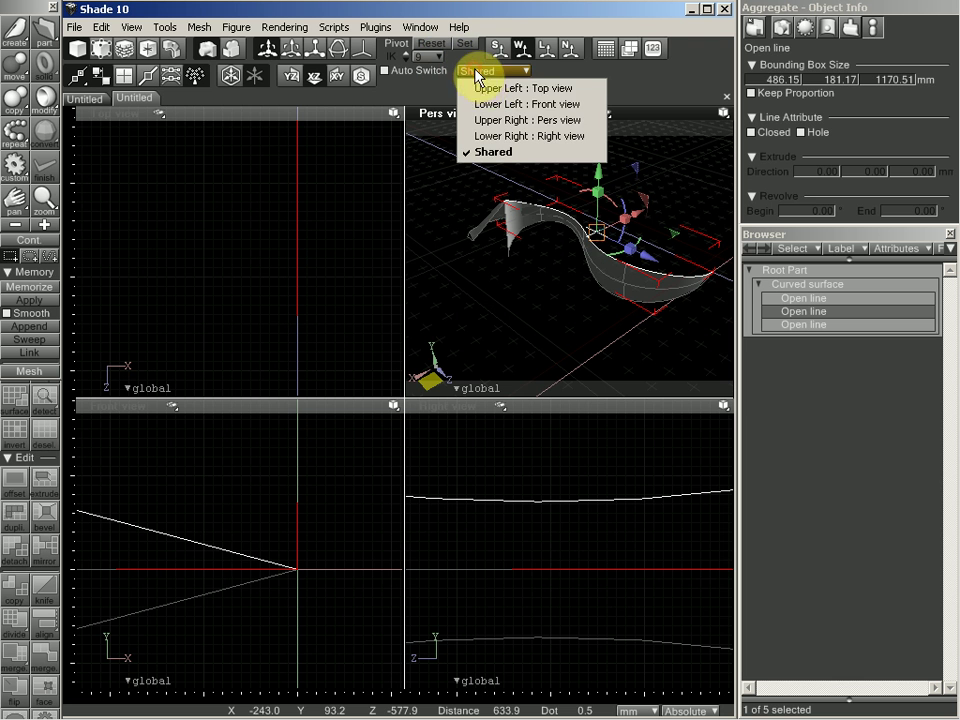
click(582, 121)
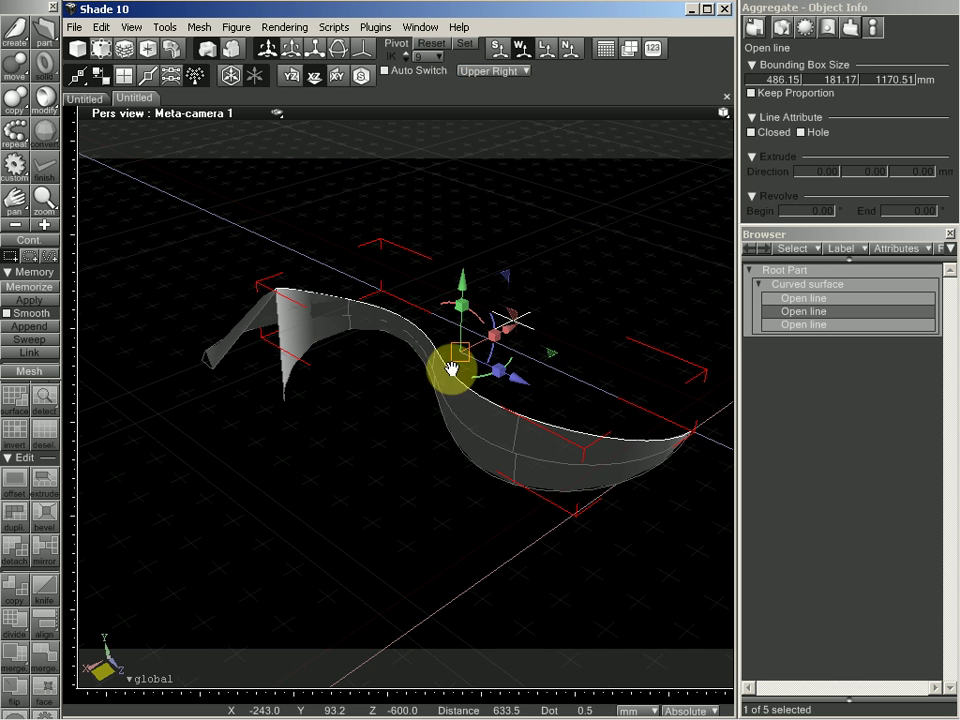
mouse_move(450, 364)
middle_down()
mouse_move(437, 366)
mouse_move(452, 360)
middle_up()
click(827, 316)
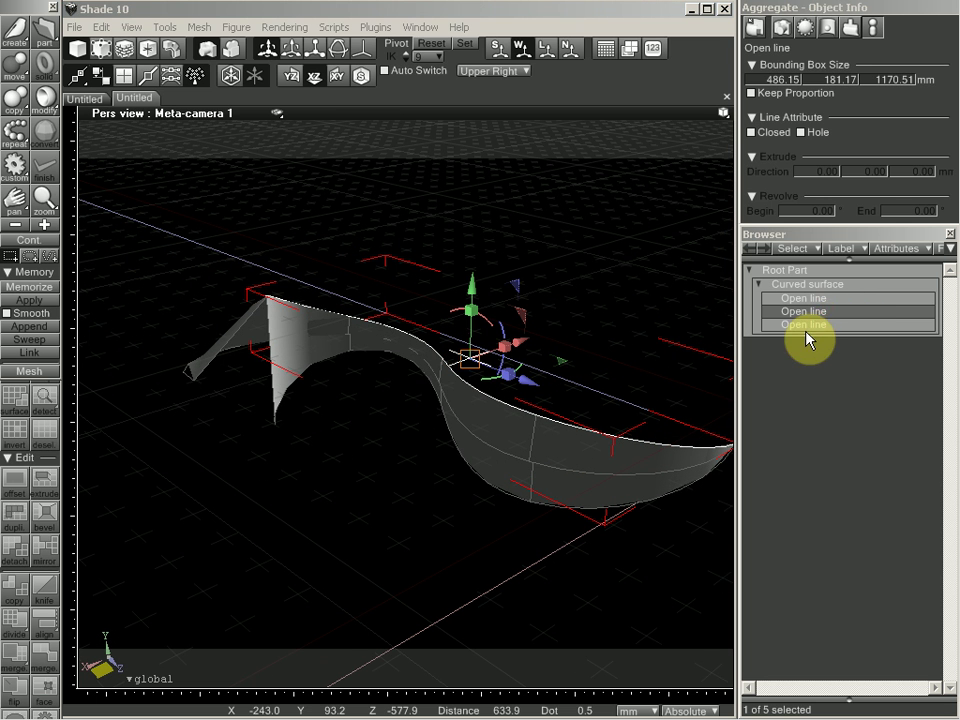
mouse_move(808, 333)
mouse_down()
mouse_move(825, 305)
mouse_move(816, 300)
mouse_move(818, 330)
mouse_up()
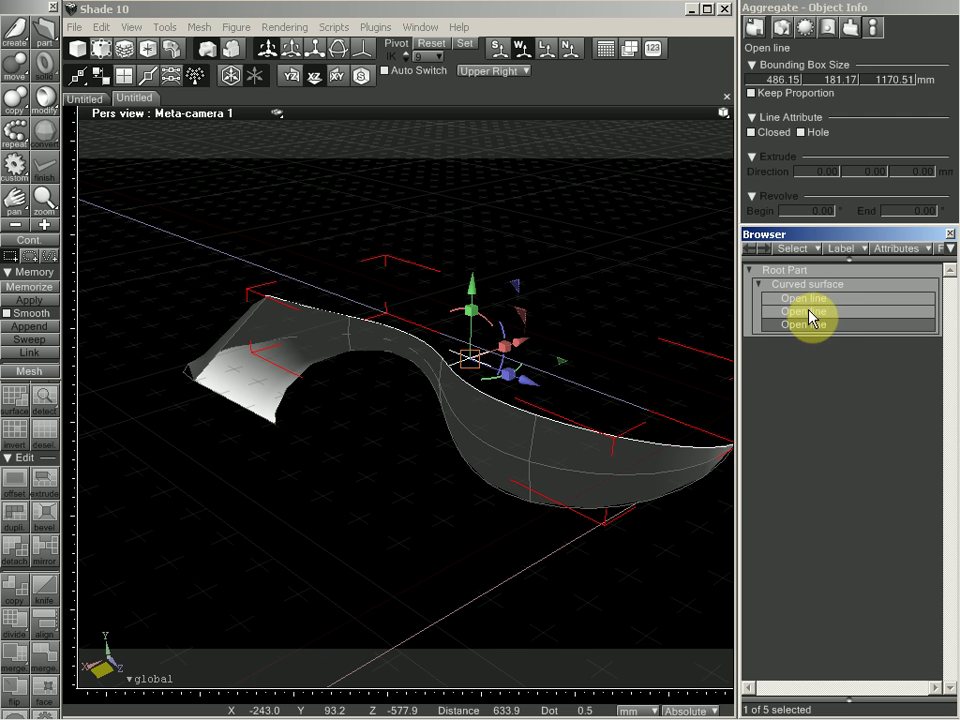
Step: Add the middle open line to the selection, restore the shared four-view layout and fit the lines in the top view
shift+click(809, 311)
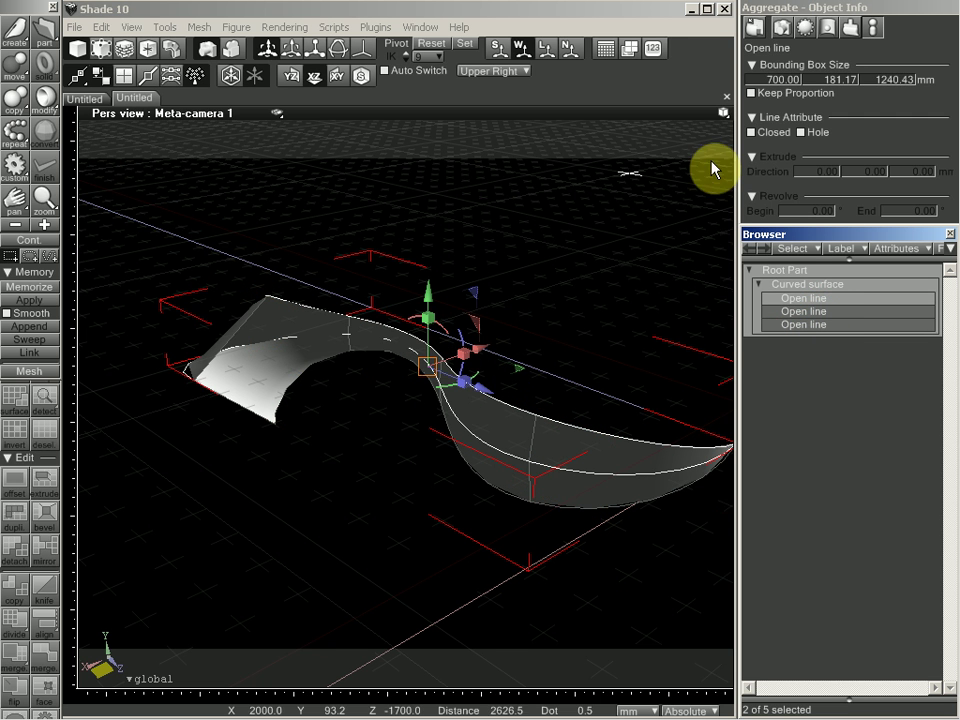
click(490, 71)
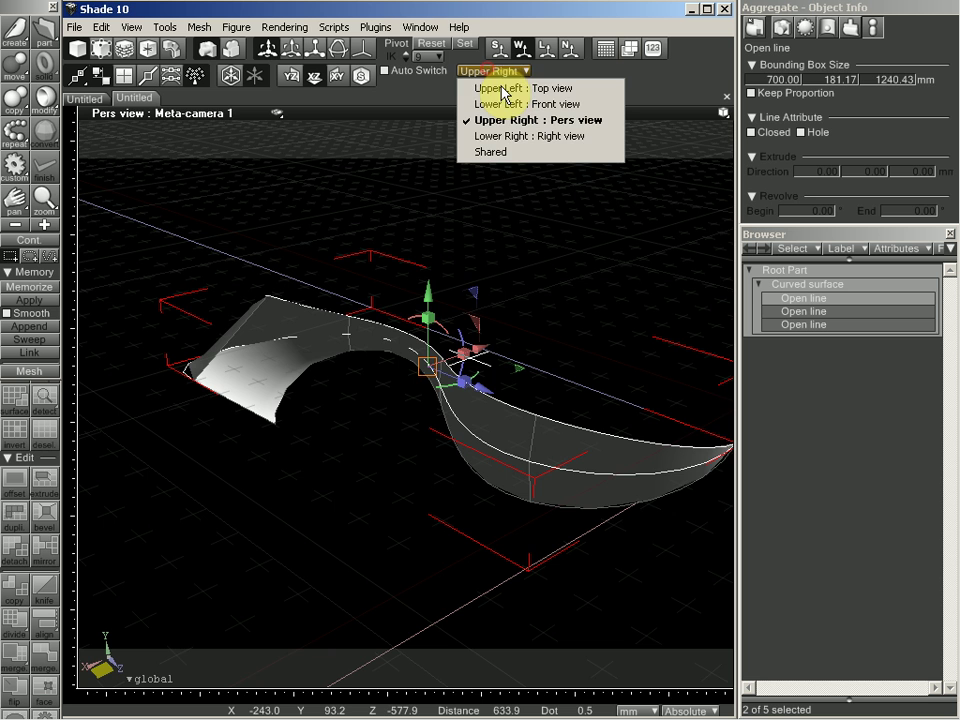
click(497, 152)
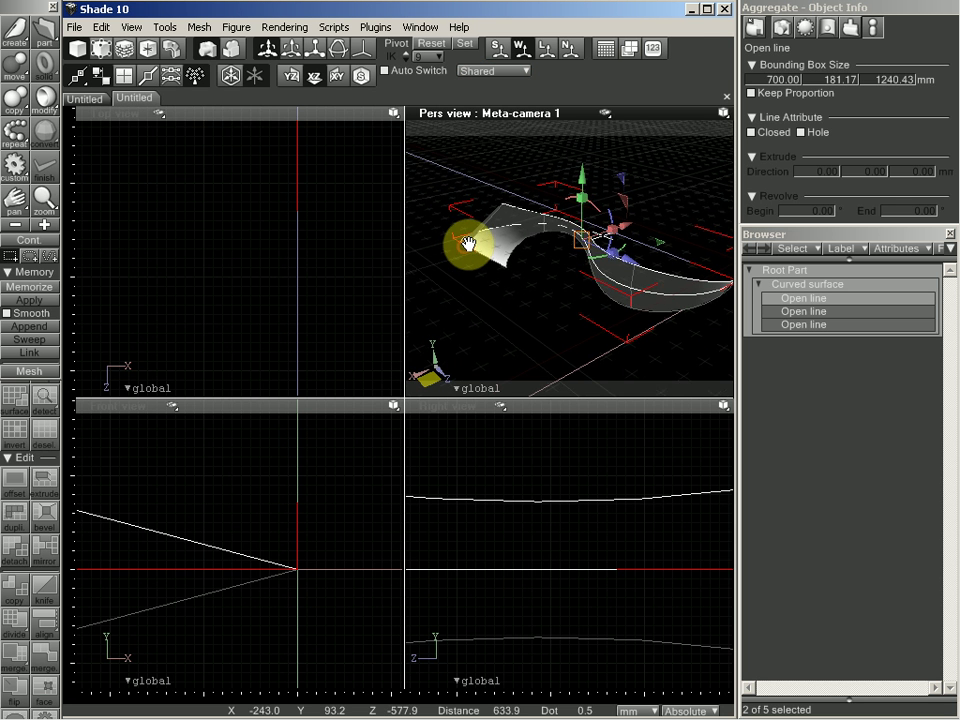
click(208, 269)
drag(216, 193, 222, 191)
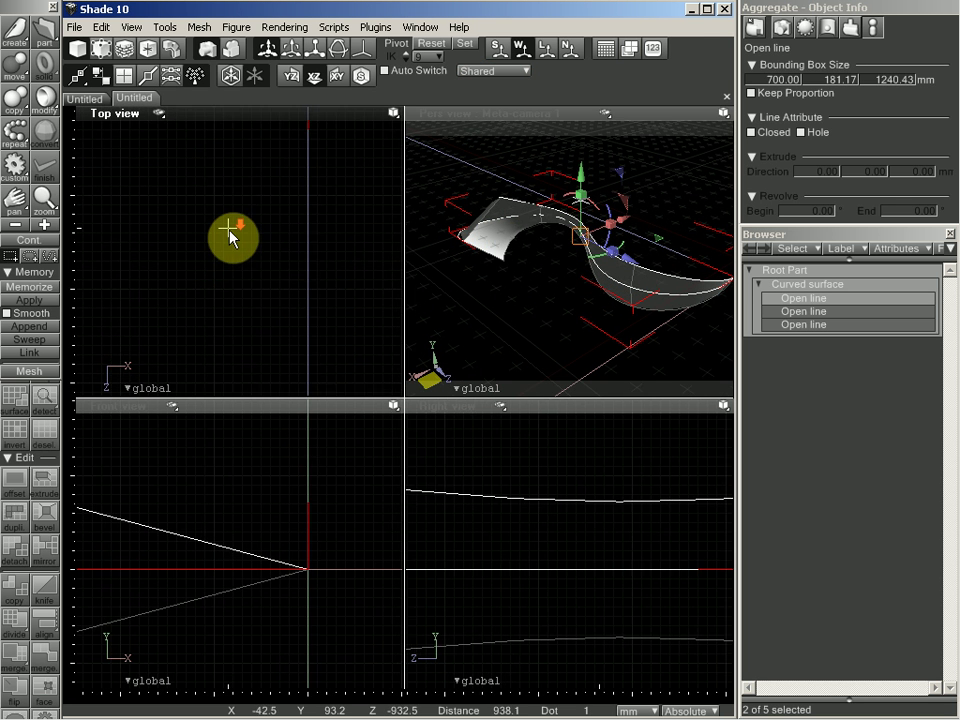
scroll(229, 232, down, 3)
drag(239, 272, 259, 198)
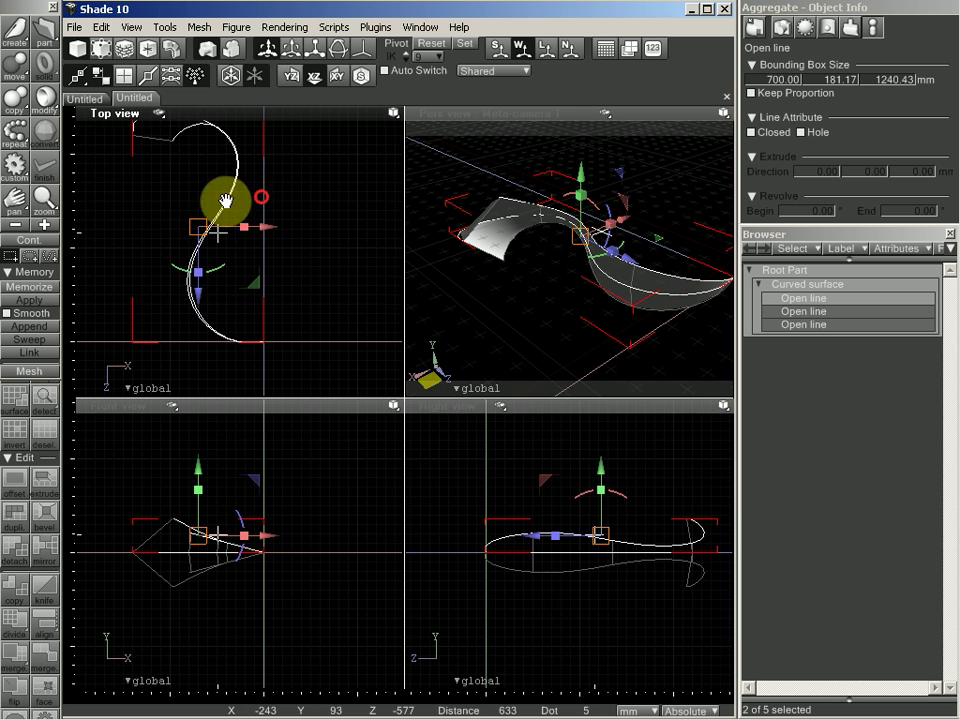
Step: Make numerically rotated copies of the two selected open lines about X 0, Y 0, and reorder the copies to the end of the Curved surface
click(28, 108)
click(79, 143)
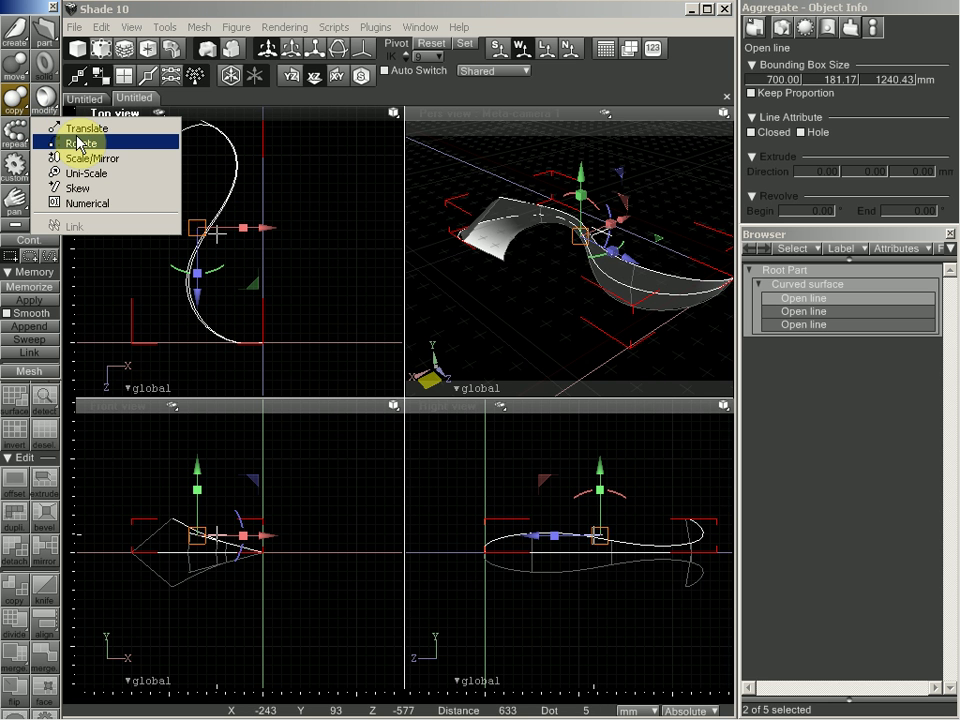
click(86, 204)
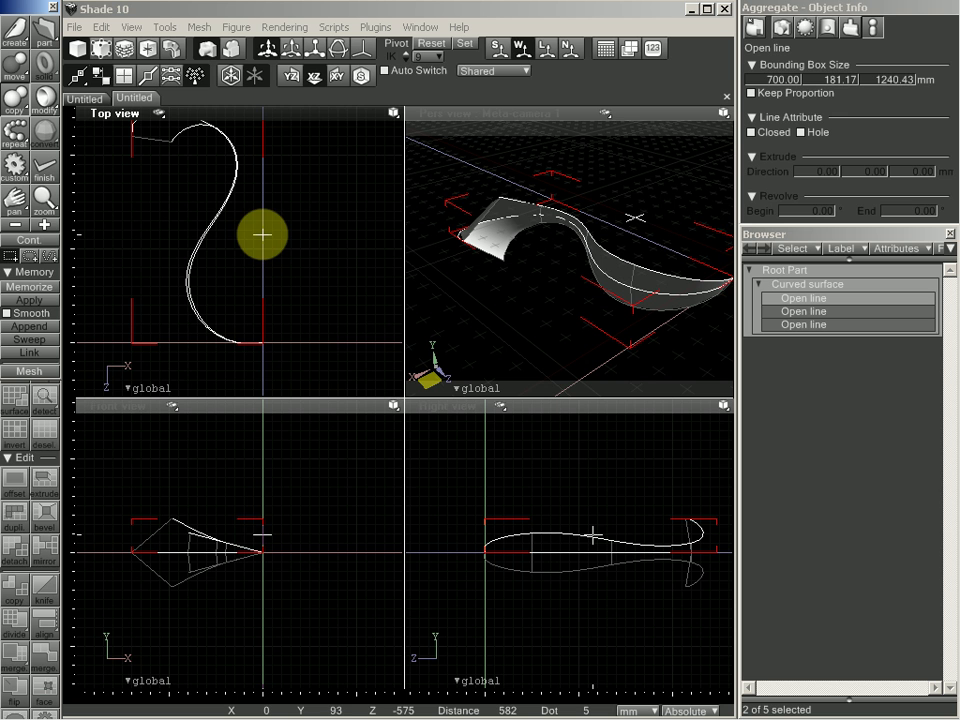
click(260, 550)
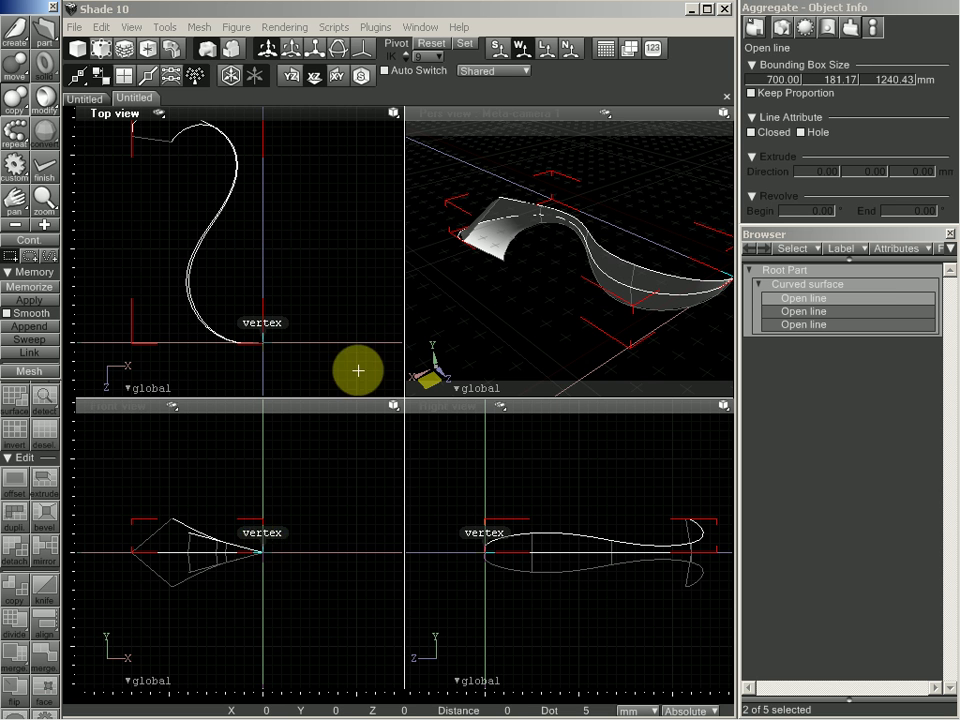
click(217, 234)
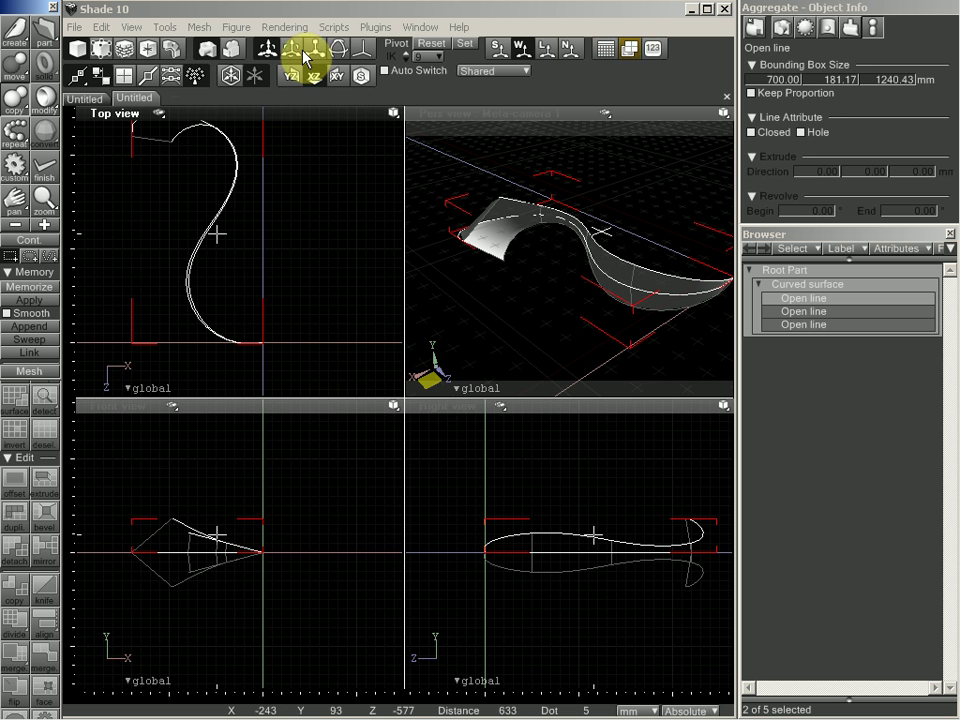
click(102, 79)
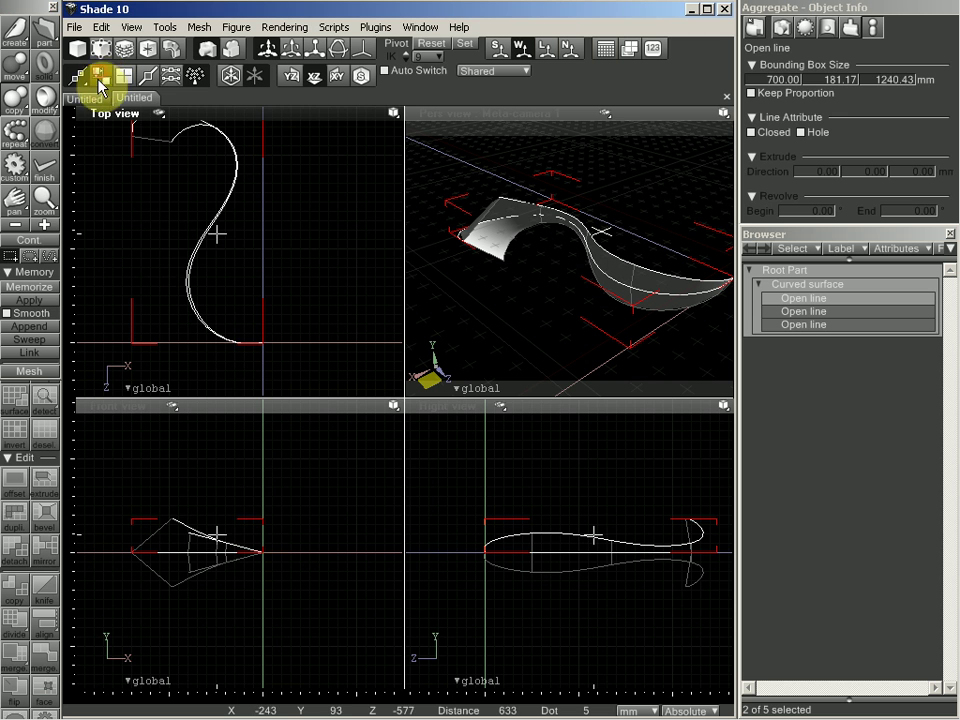
click(268, 311)
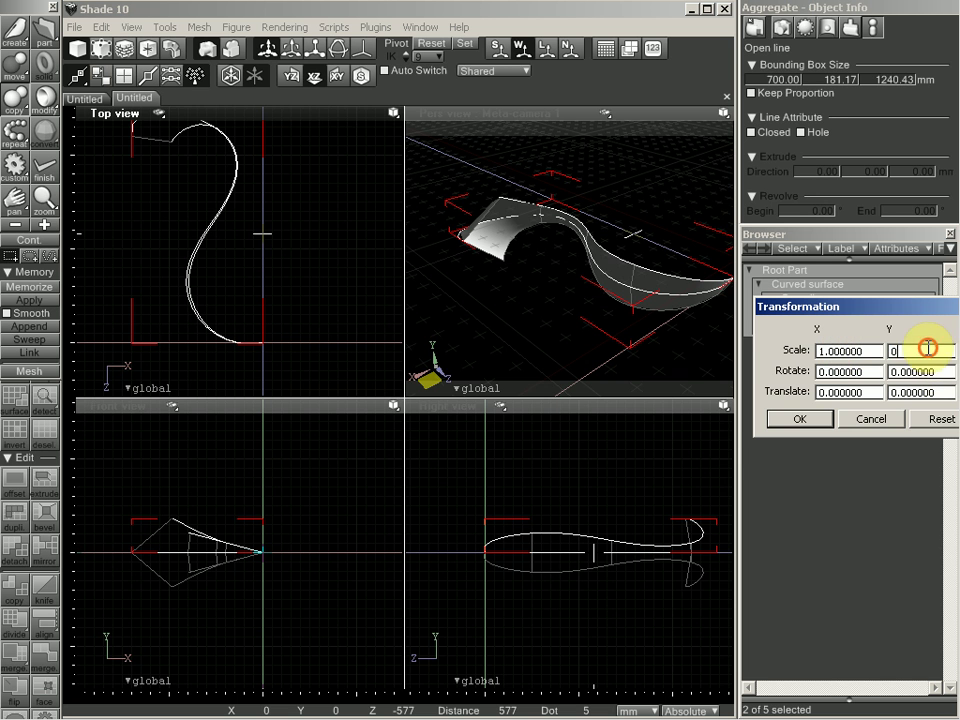
drag(893, 316, 545, 346)
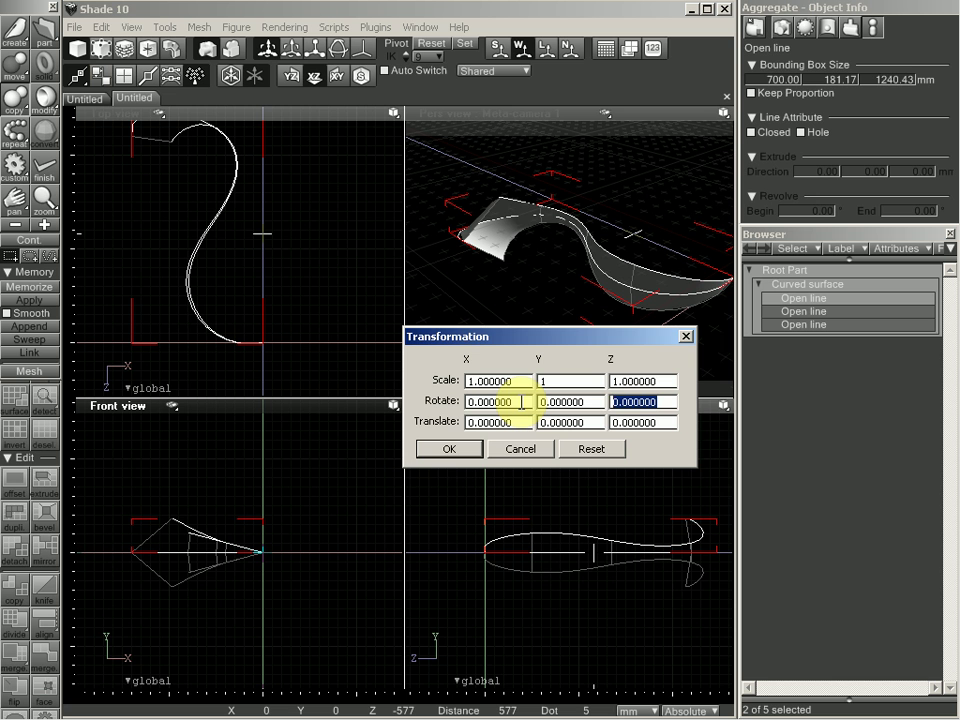
click(457, 454)
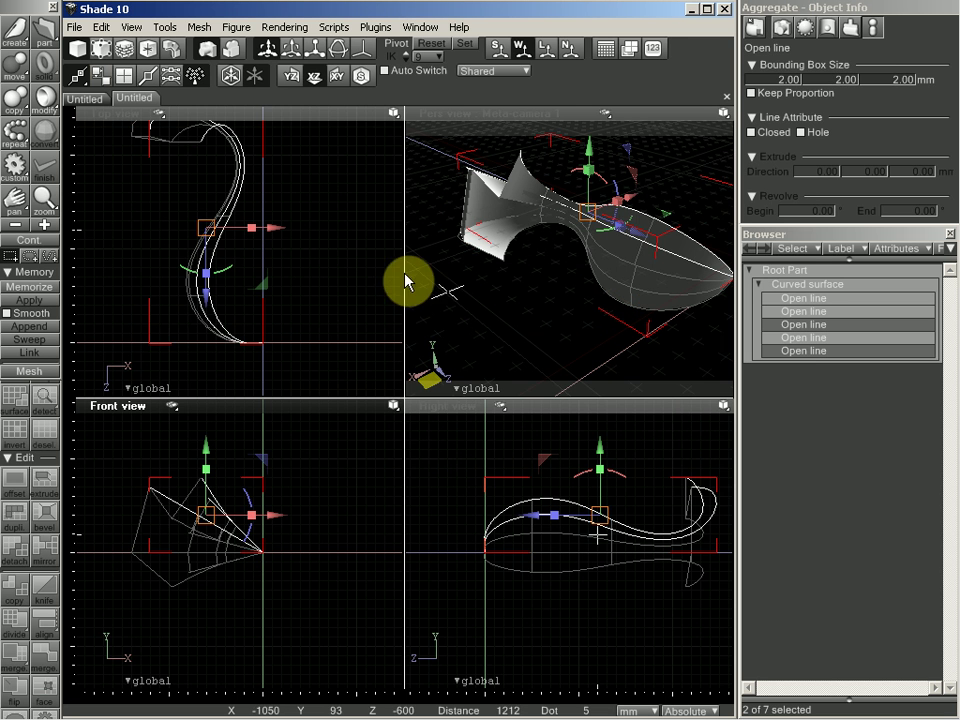
drag(773, 324, 773, 352)
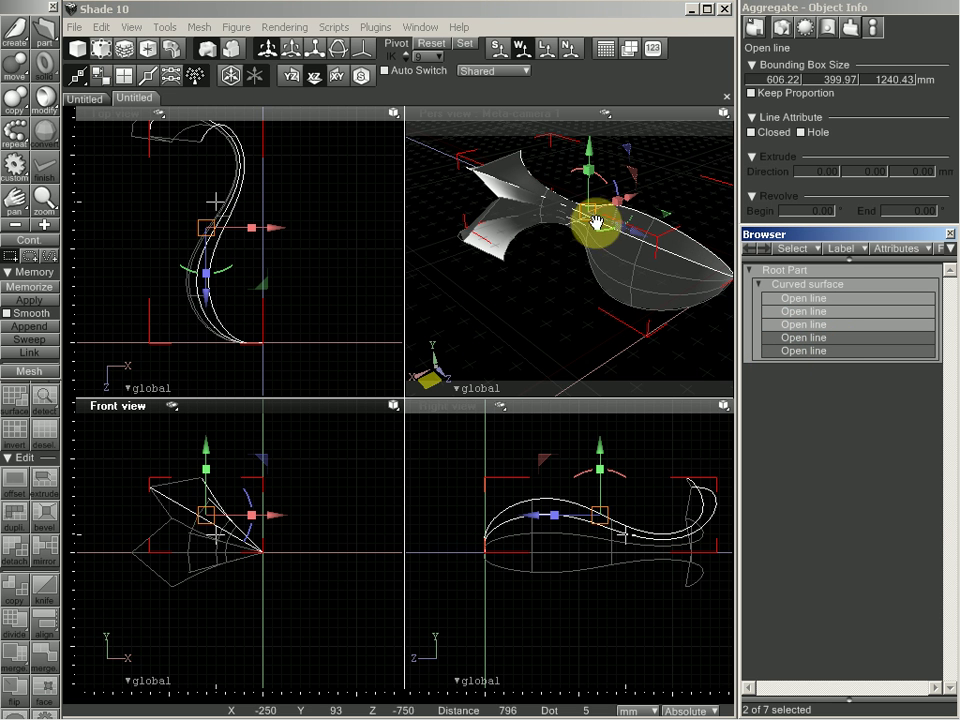
Step: Examine the order of the five open lines by selecting them one after another in the Curved surface part
drag(598, 223, 623, 232)
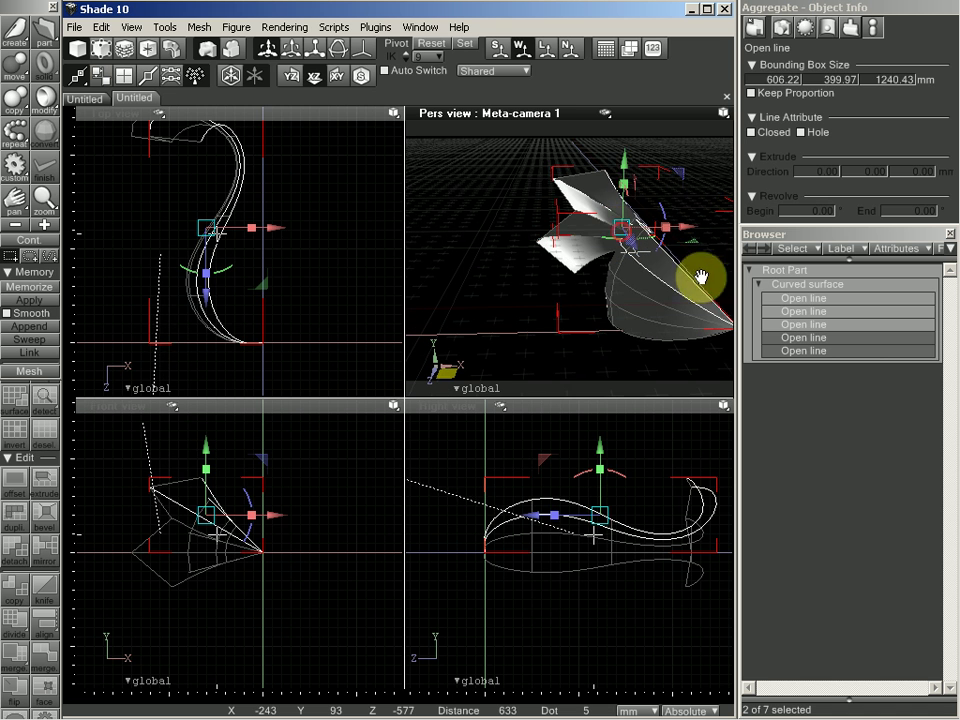
click(785, 300)
key(Down)
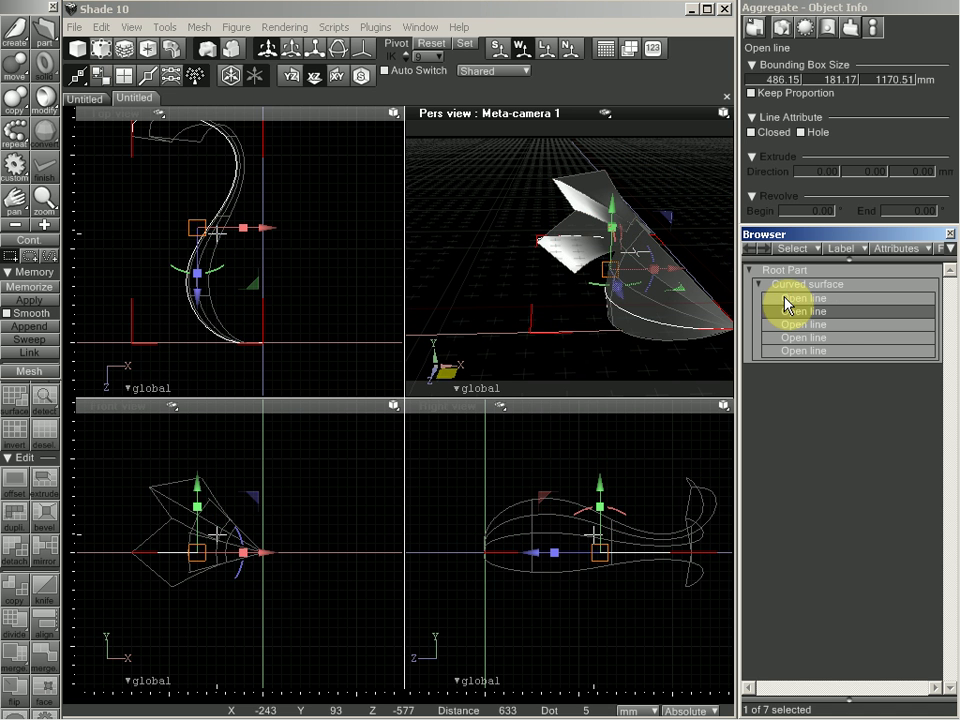
key(Down)
key(Down)
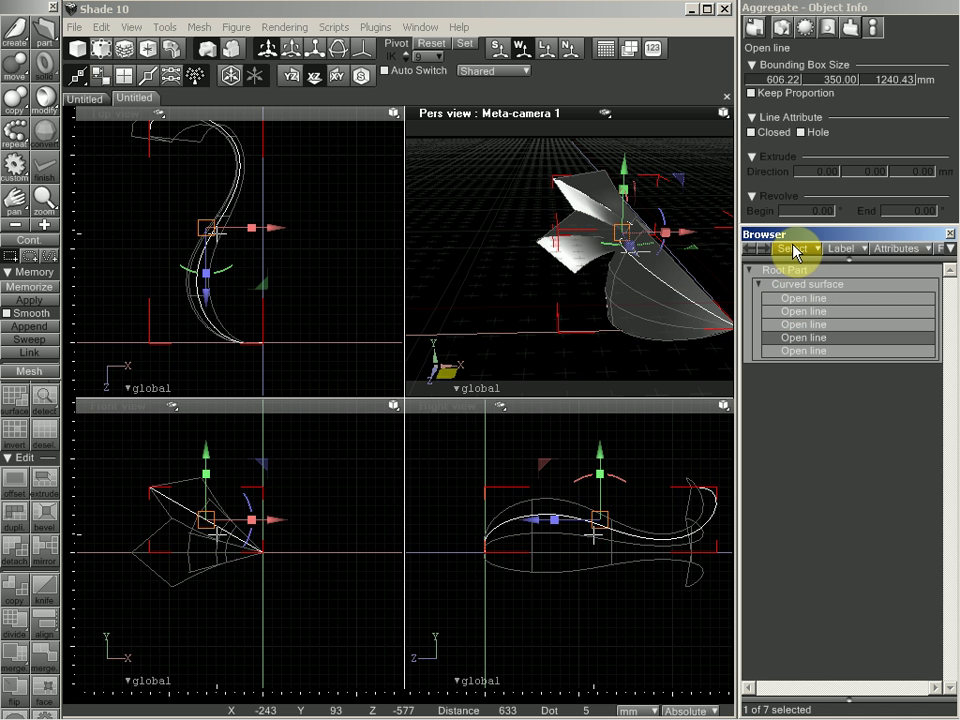
key(Down)
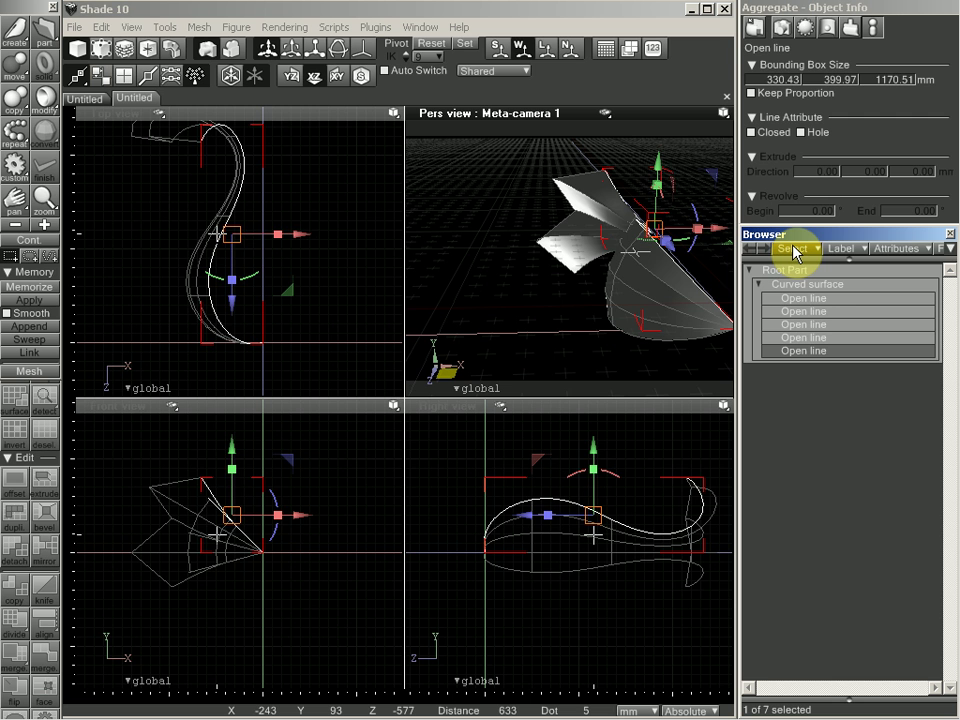
key(Up)
key(Up)
key(Up)
key(Up)
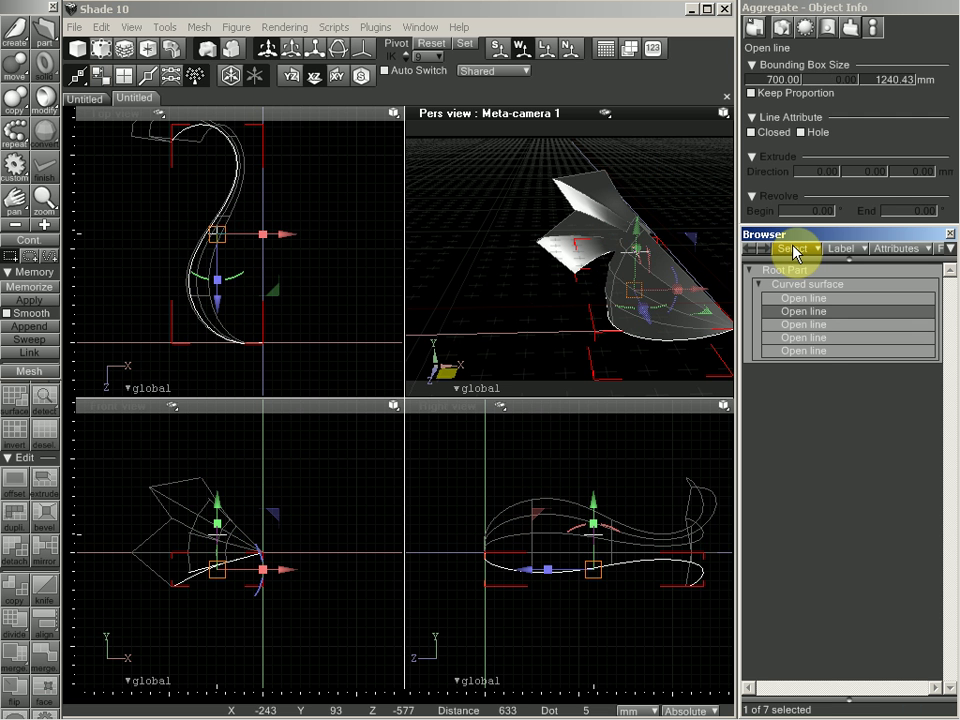
Step: Repeat the rotated copy once for the last two open lines and move the first new copy directly above the last line
click(813, 338)
shift+click(814, 352)
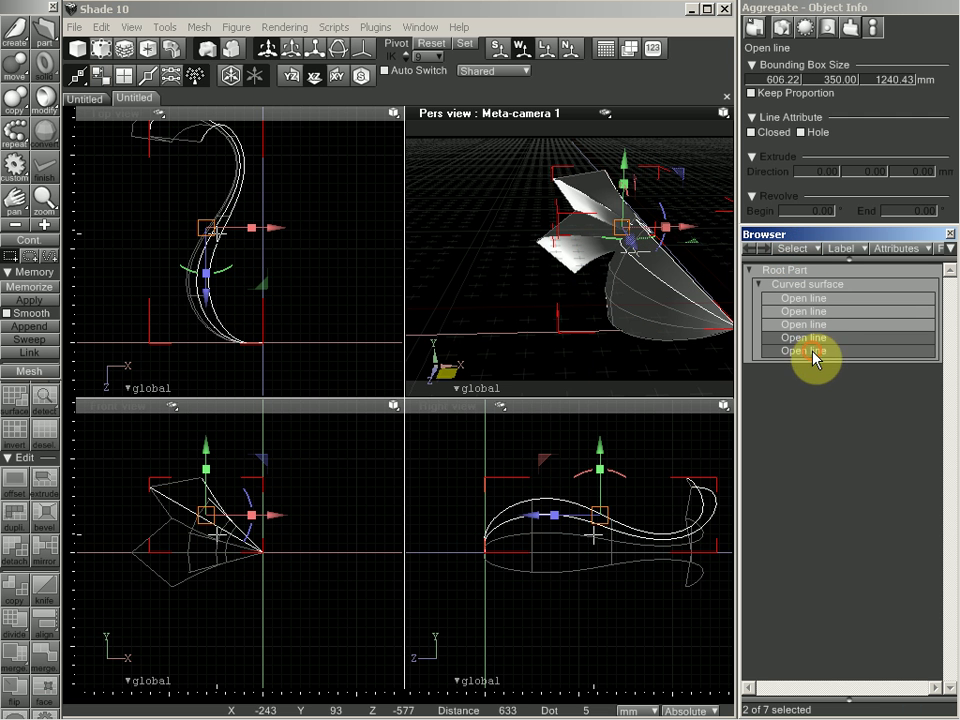
click(15, 106)
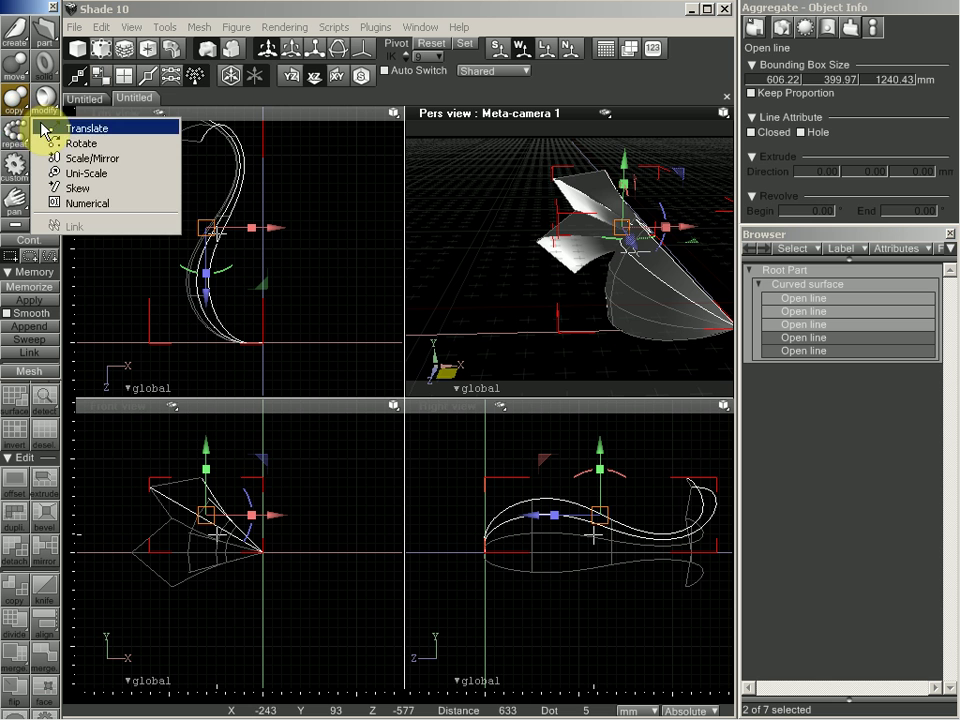
click(12, 142)
click(57, 162)
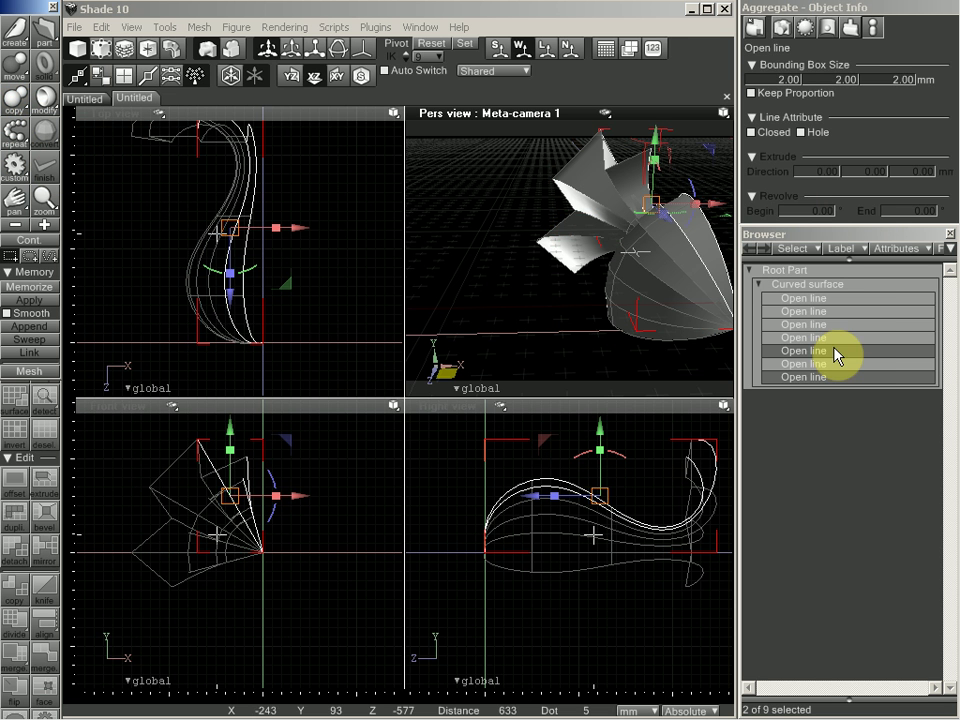
drag(833, 348, 820, 381)
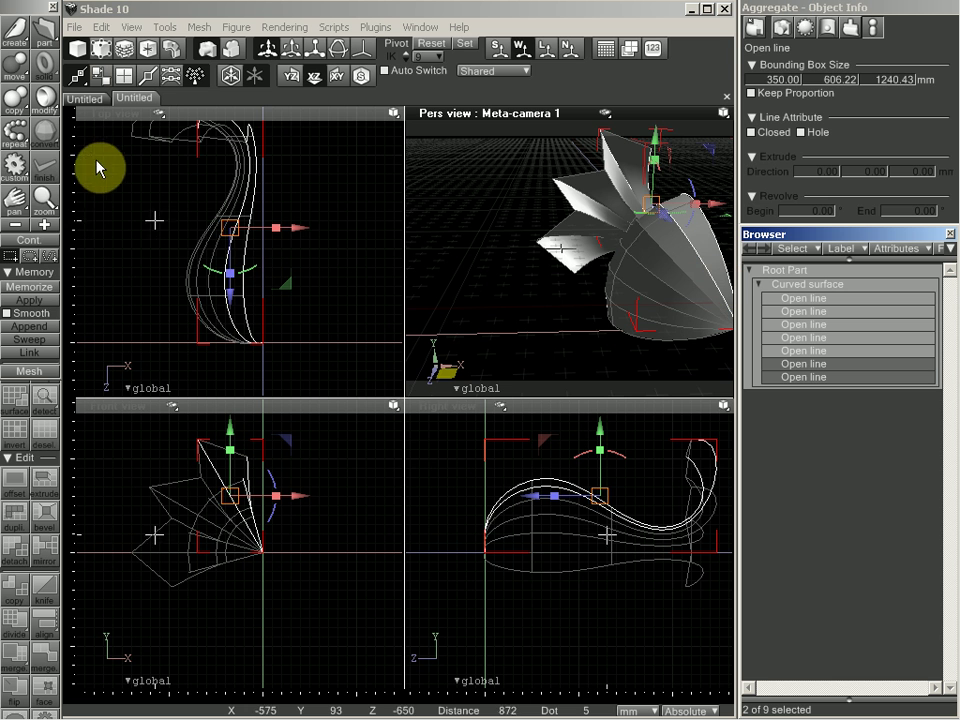
Step: Repeat the rotated copy one more time for the two newest open lines
click(24, 145)
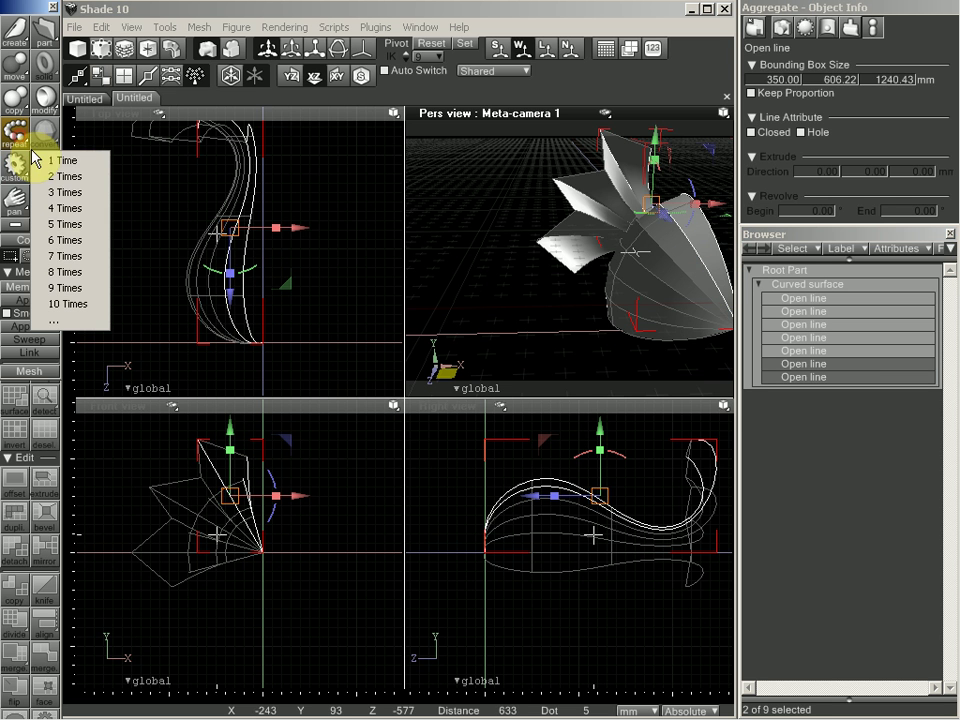
click(60, 160)
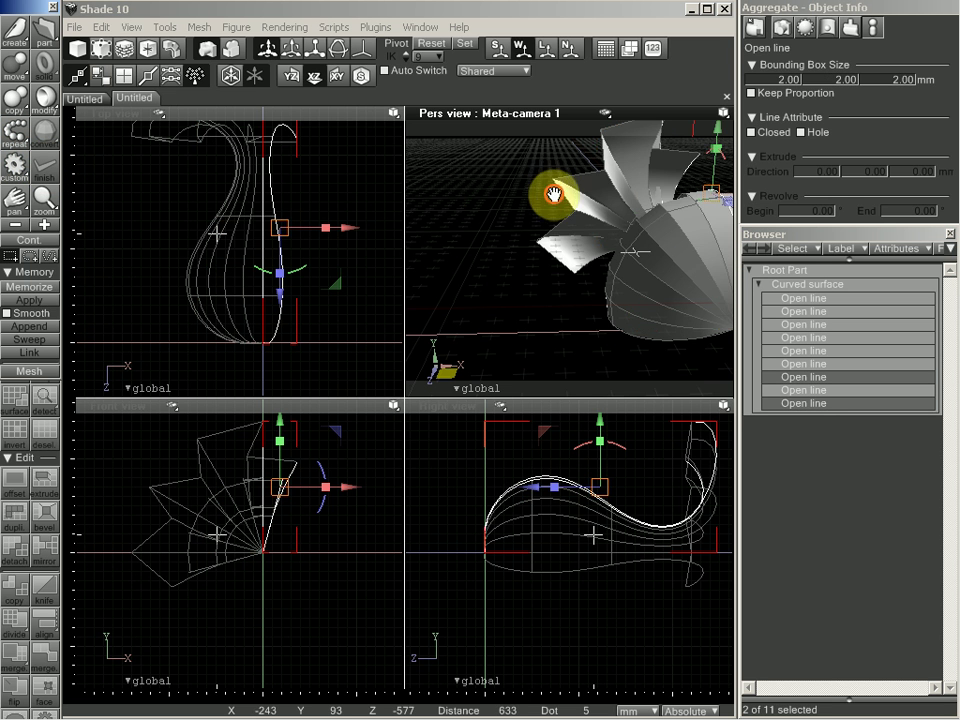
drag(553, 193, 308, 205)
click(308, 205)
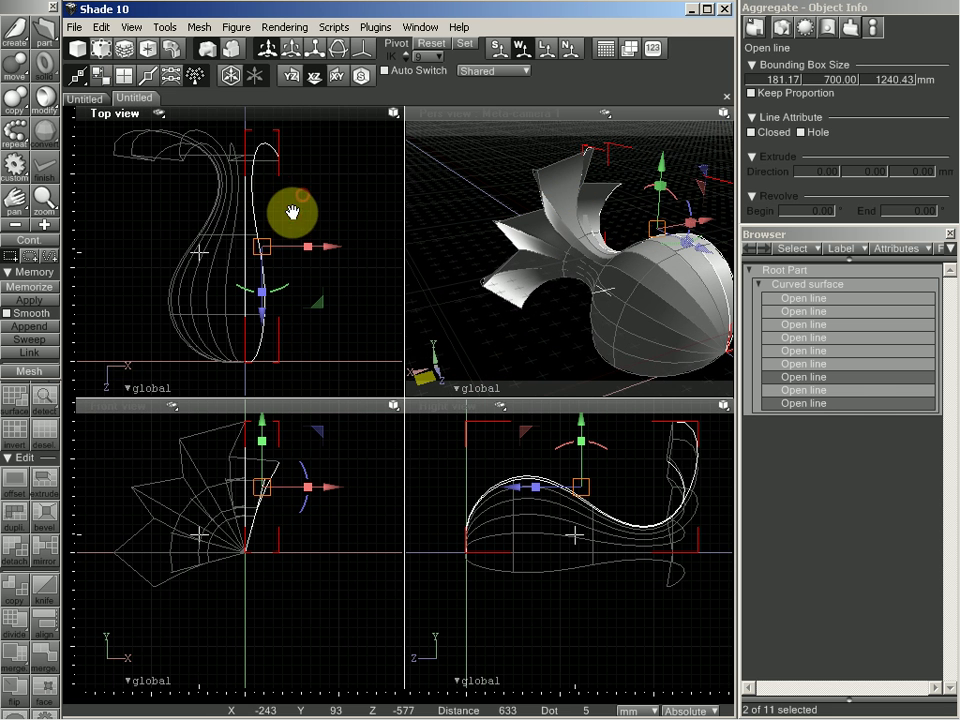
Step: Move the first of the newest copies directly above the last line and delete the last open line
click(833, 377)
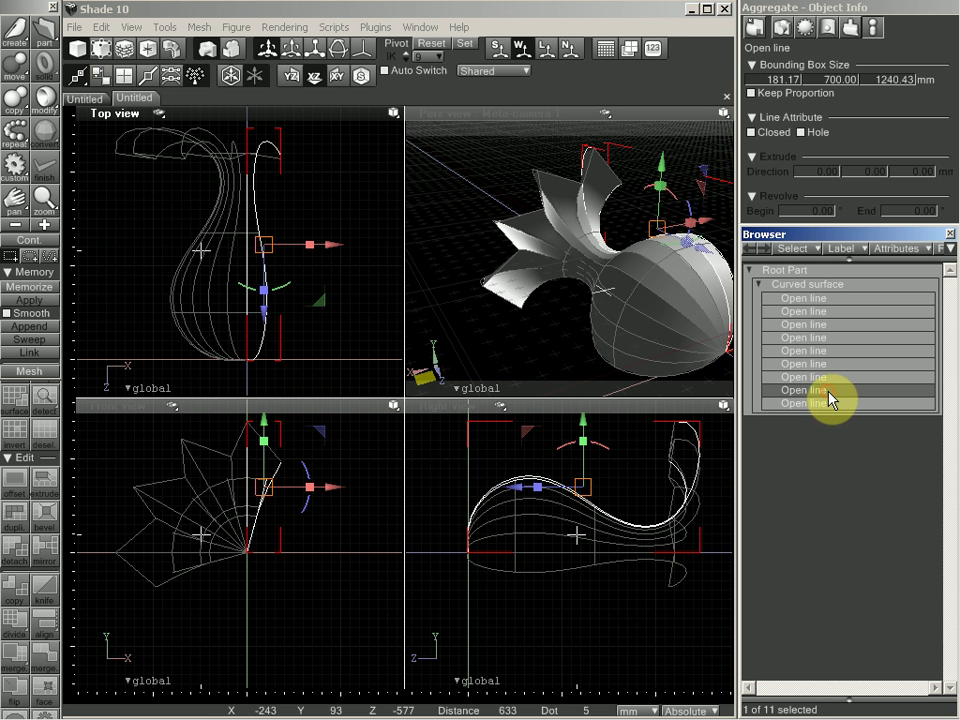
click(833, 390)
click(840, 404)
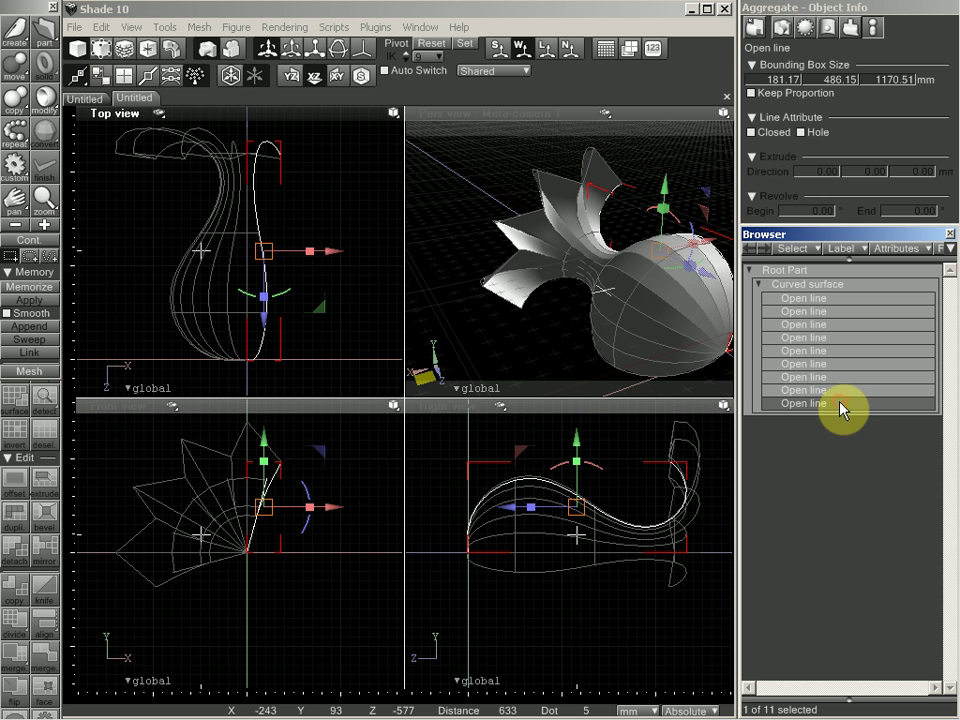
key(Delete)
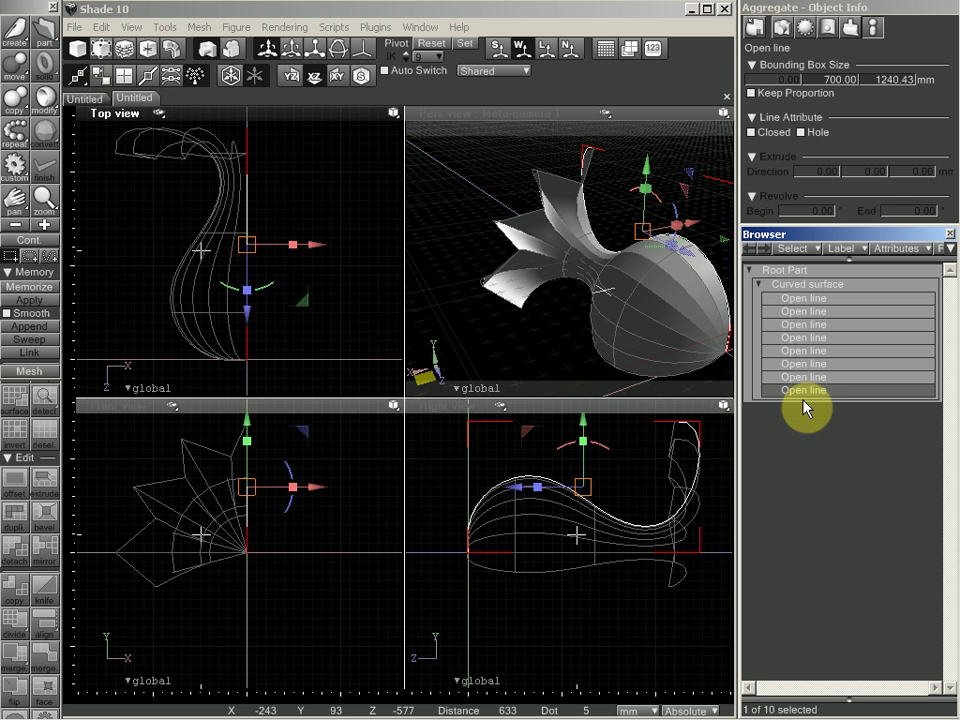
Step: Switch the curved surface's line direction and select the zigzag open line along the tail's outer edge
drag(298, 272, 304, 311)
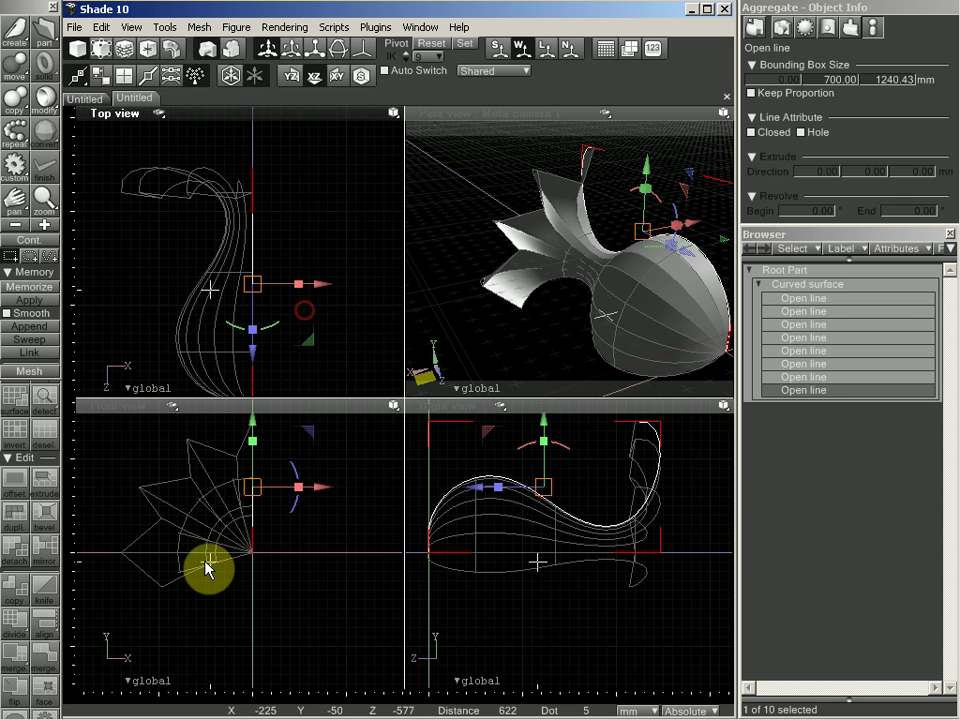
drag(170, 569, 200, 578)
click(195, 493)
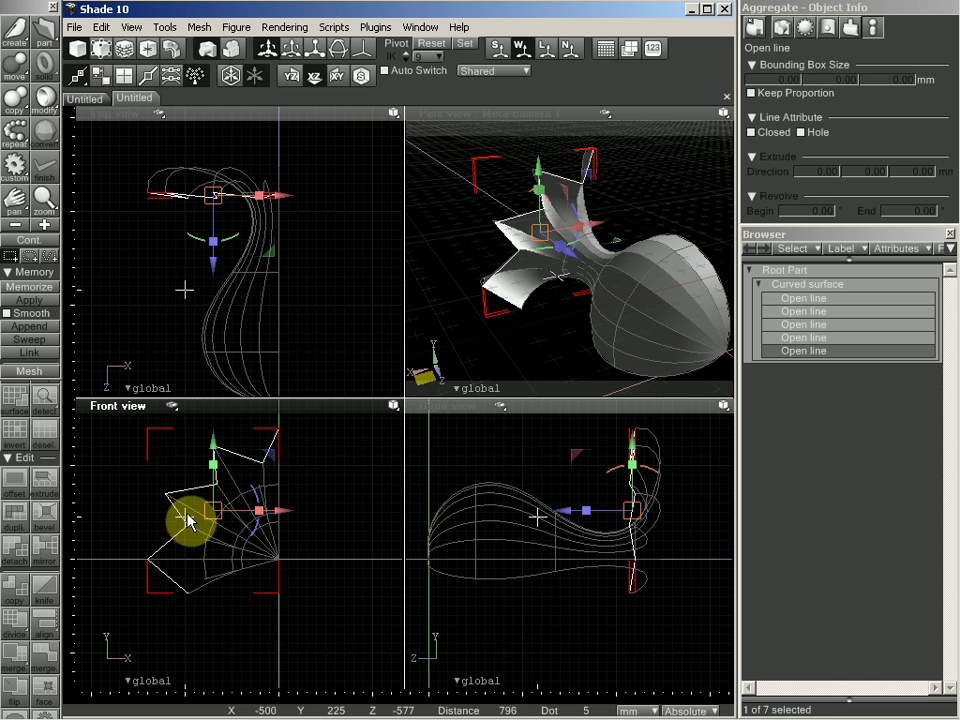
scroll(221, 540, up, 4)
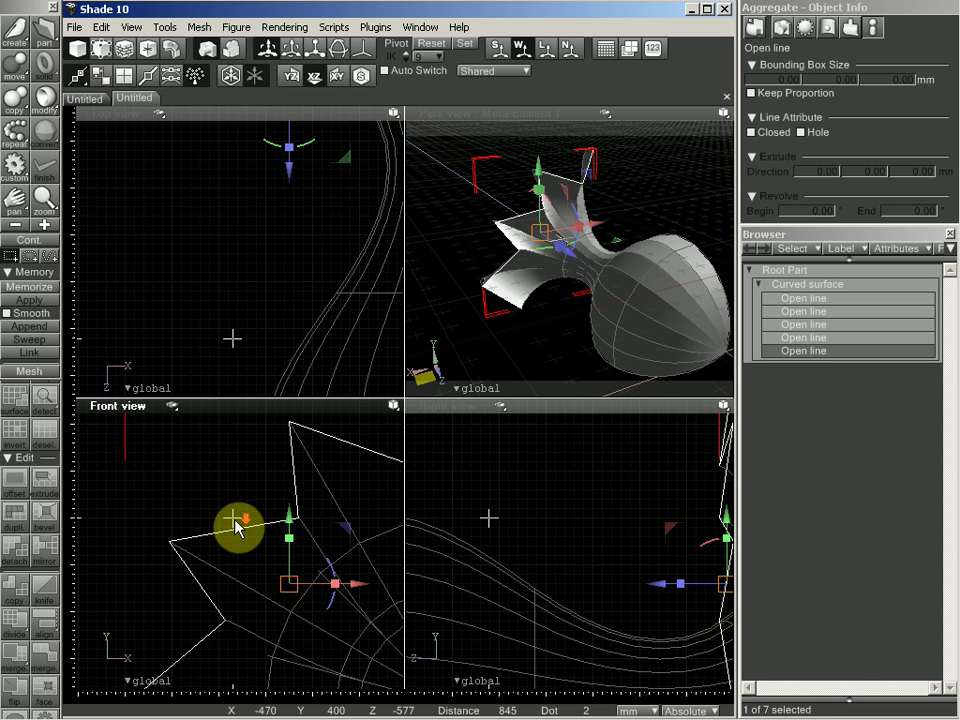
scroll(234, 519, down, 3)
drag(240, 243, 204, 274)
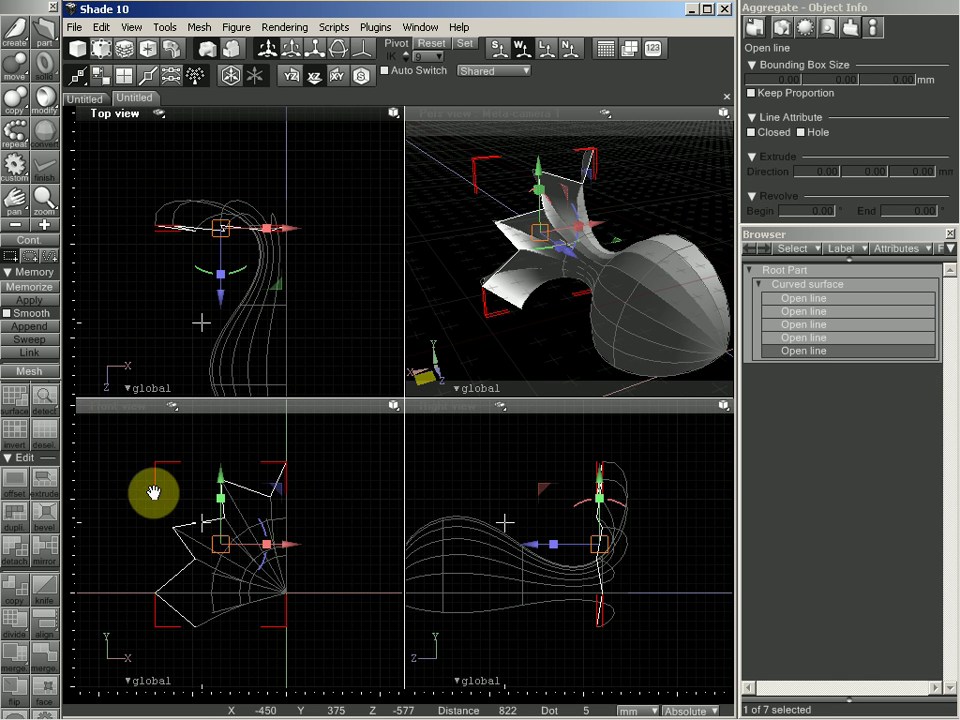
drag(152, 507, 217, 450)
scroll(217, 500, up, 3)
drag(229, 500, 116, 506)
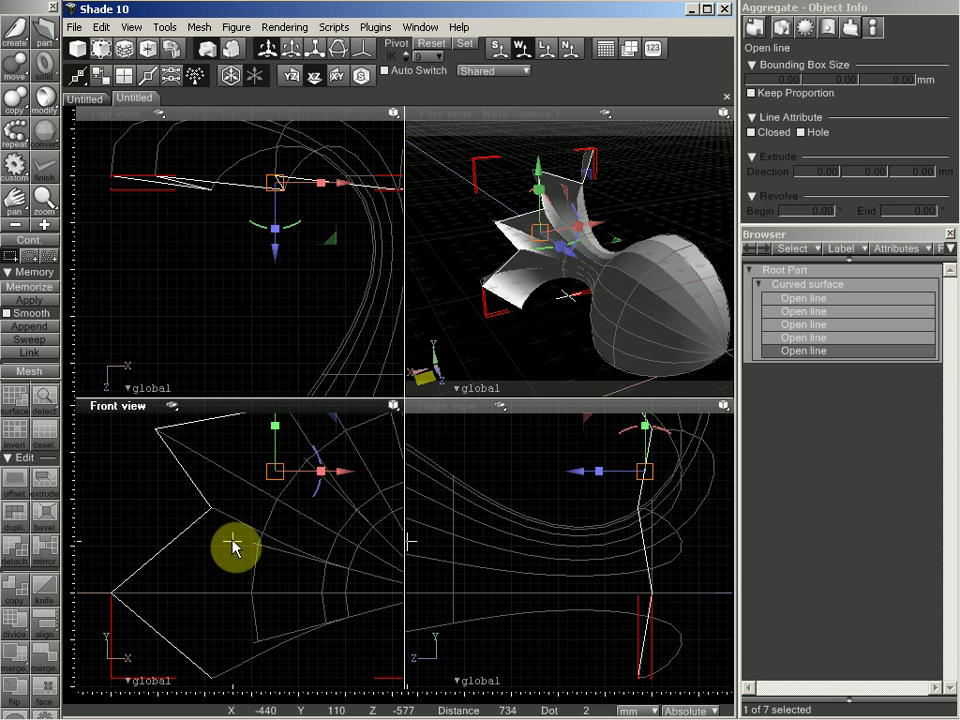
Step: Edit the zigzag line's points in the front view: move a valley point inward and pull the tip above it outward to about 926 mm overall width
drag(208, 405, 207, 578)
key(Return)
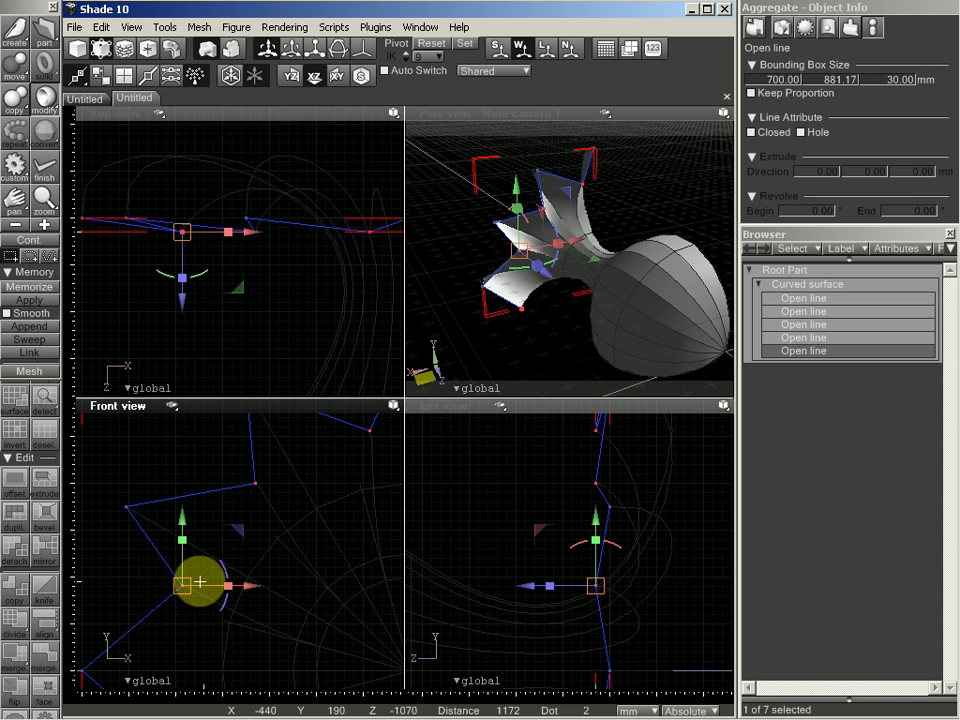
click(140, 576)
drag(181, 586, 225, 609)
middle_drag(167, 536, 248, 570)
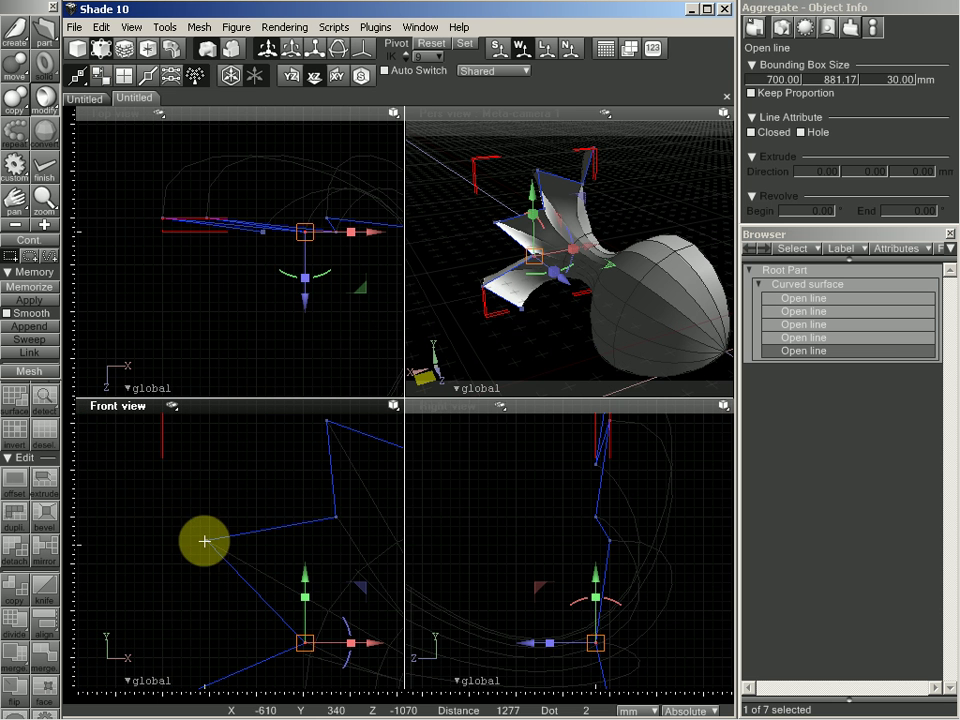
drag(203, 539, 58, 460)
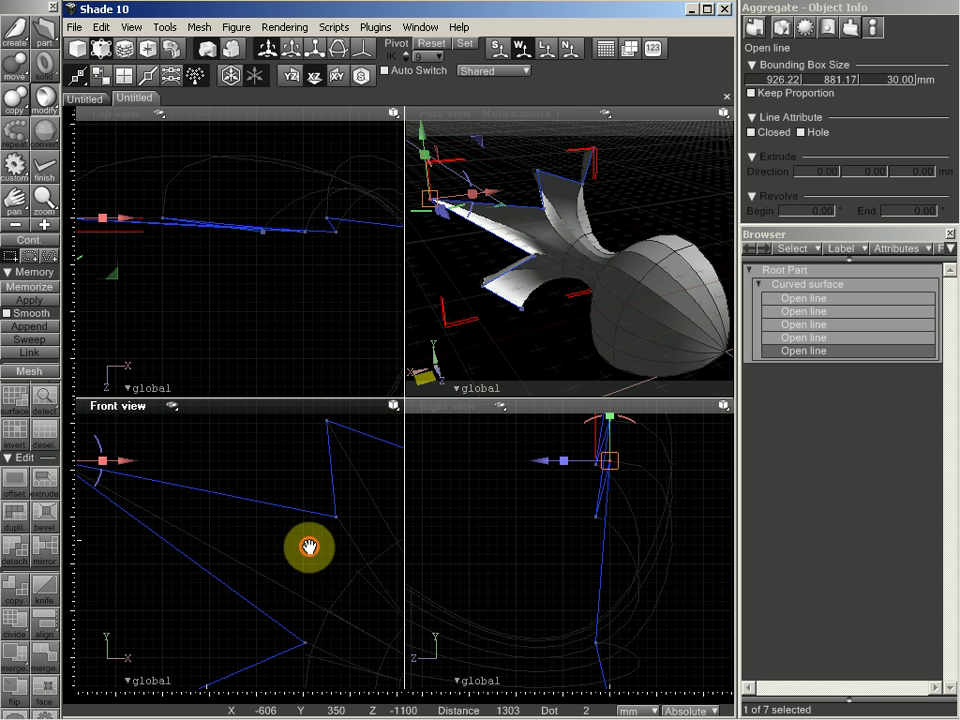
Step: Shift the next two valley points of the tail edge and raise the tip between them to about 907 mm overall height
middle_drag(309, 546, 245, 632)
drag(271, 601, 233, 582)
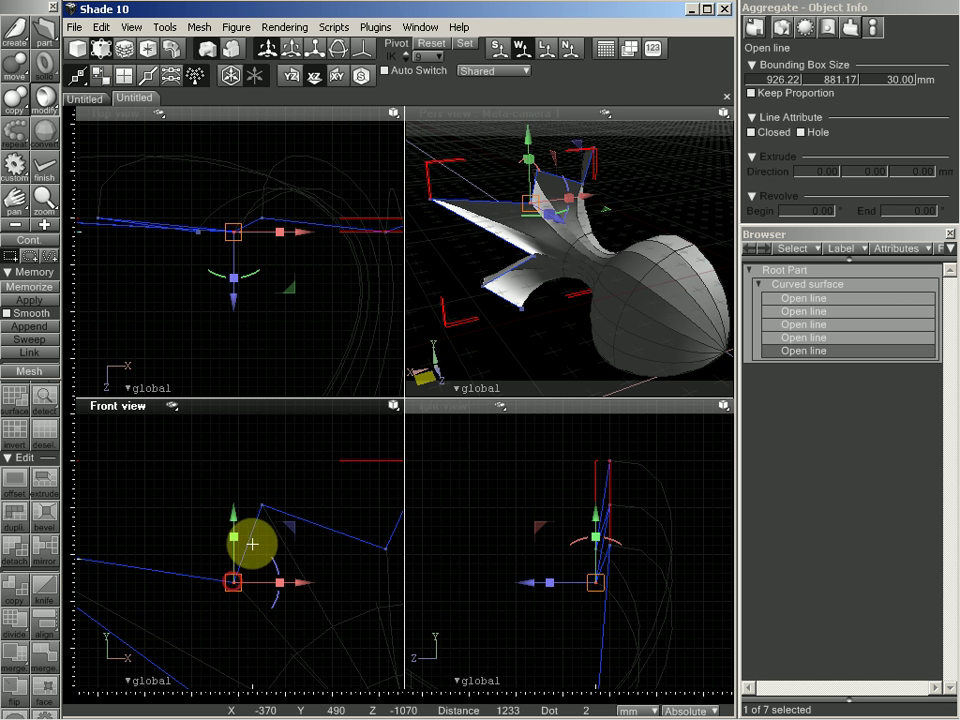
drag(263, 497, 261, 450)
drag(279, 589, 114, 622)
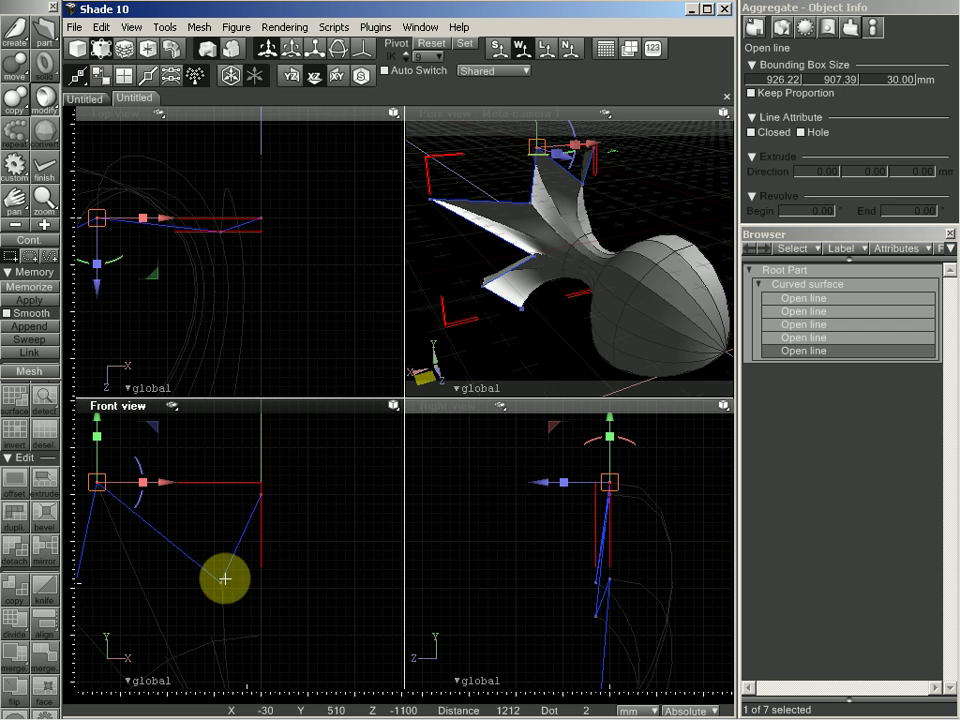
drag(222, 583, 206, 613)
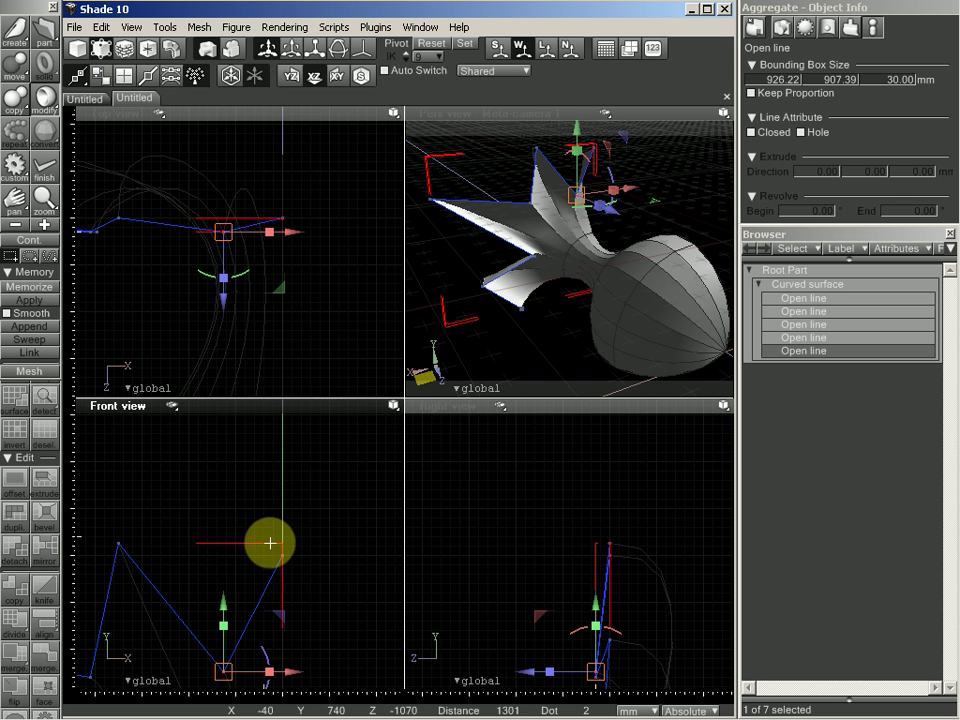
Step: Raise the edge's last point on the centre line to about 1091 mm overall height and move it rearward to about 255 mm overall depth
click(283, 554)
drag(284, 500, 285, 399)
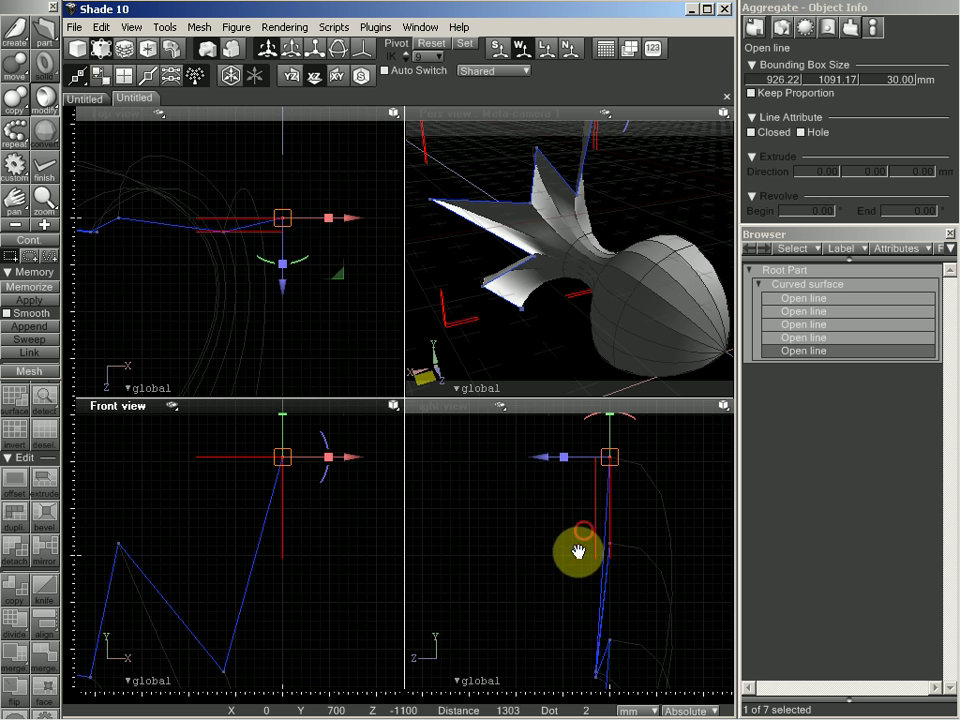
drag(578, 552, 568, 607)
drag(229, 176, 318, 201)
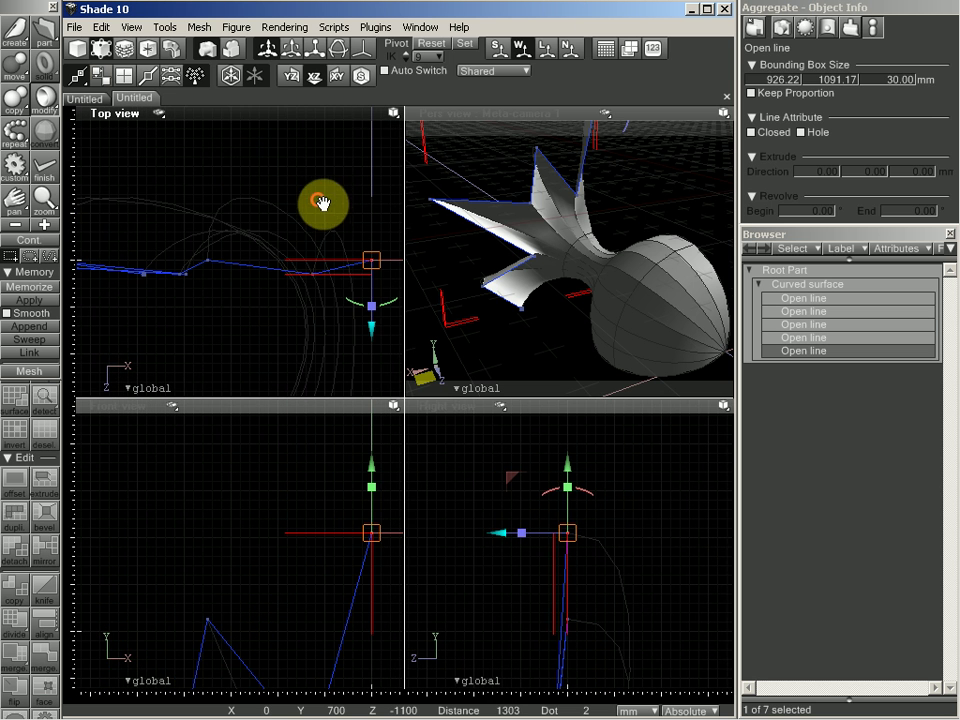
drag(281, 309, 277, 254)
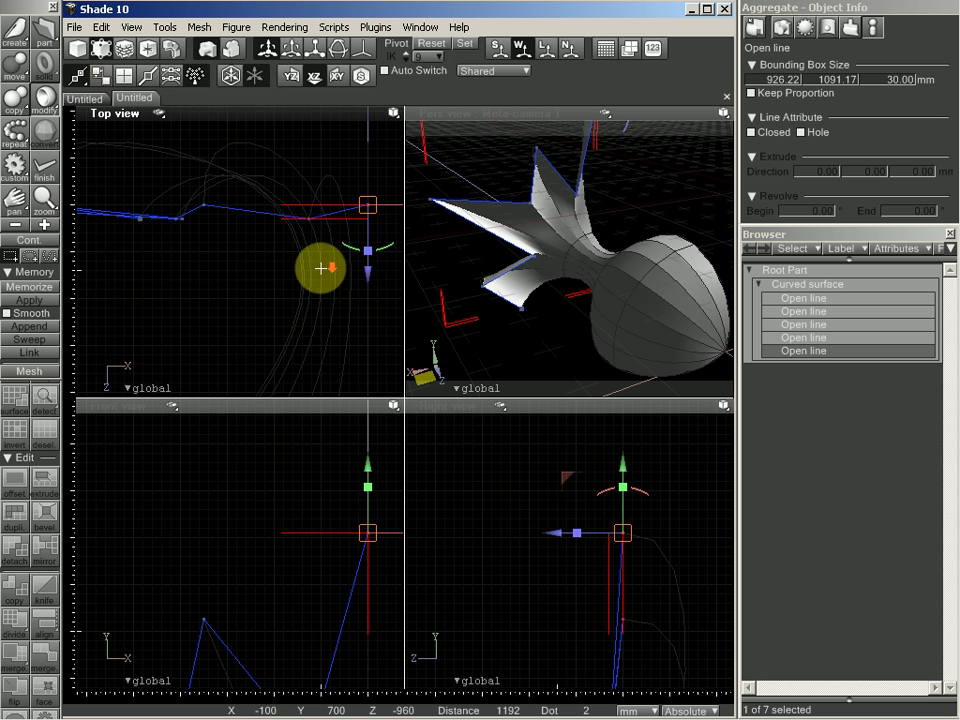
click(339, 298)
drag(340, 318, 340, 272)
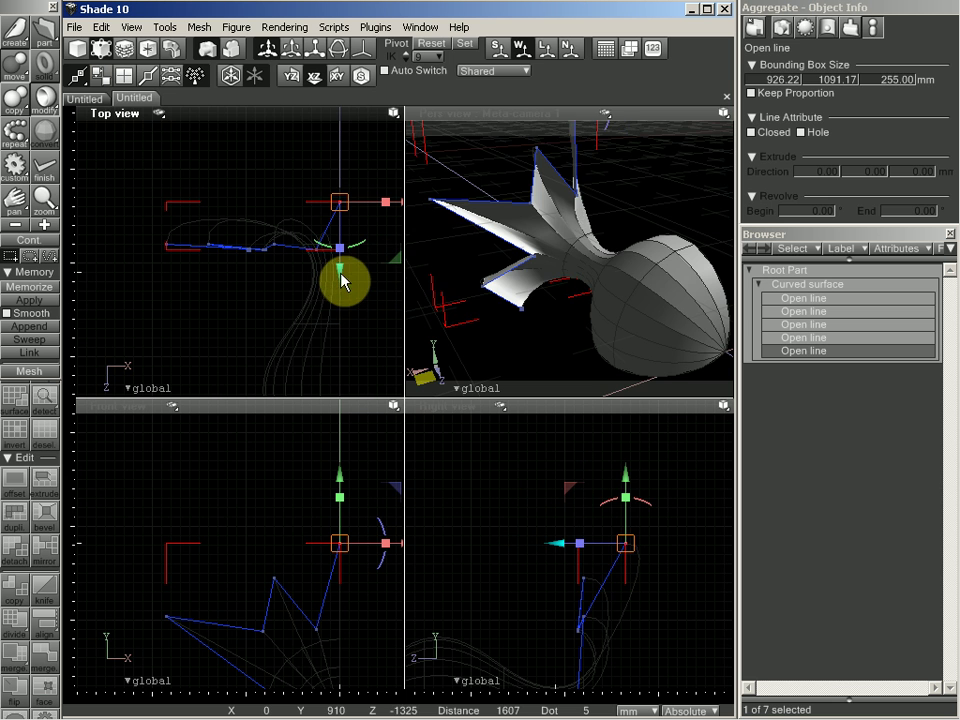
Step: Move the tail's outermost side tip toward the body to about 575 mm overall depth
drag(607, 209, 638, 208)
click(335, 250)
click(154, 242)
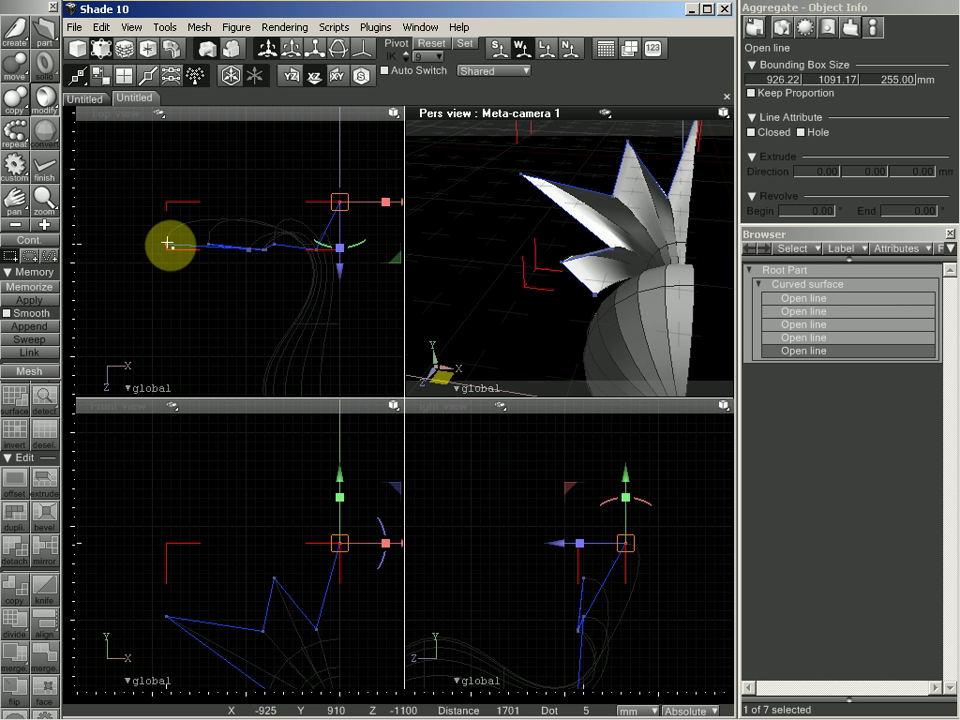
click(167, 242)
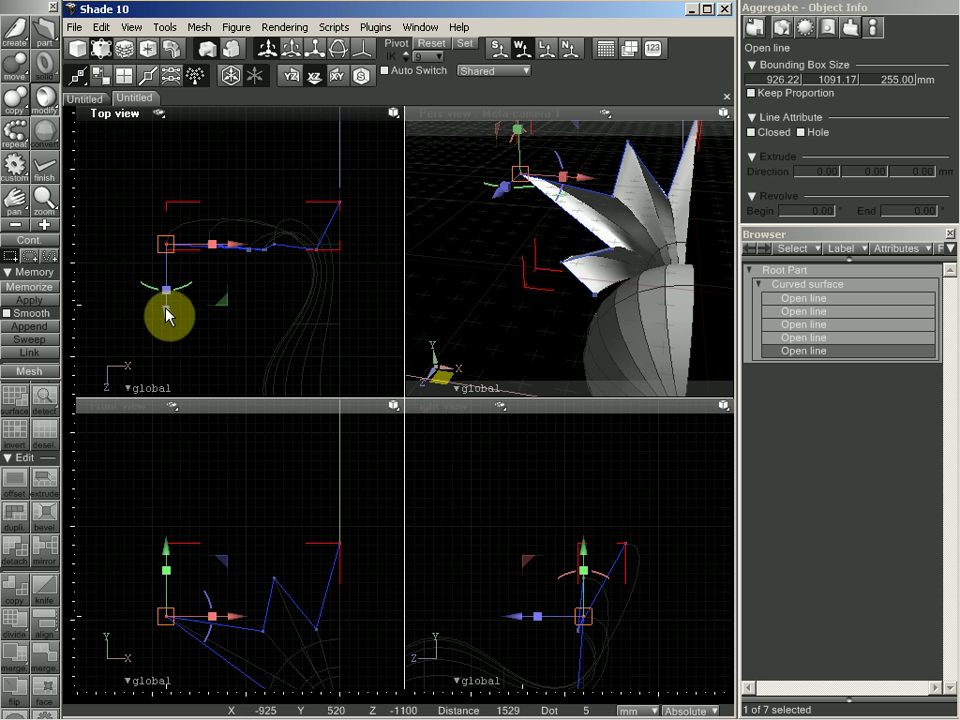
drag(167, 316, 166, 377)
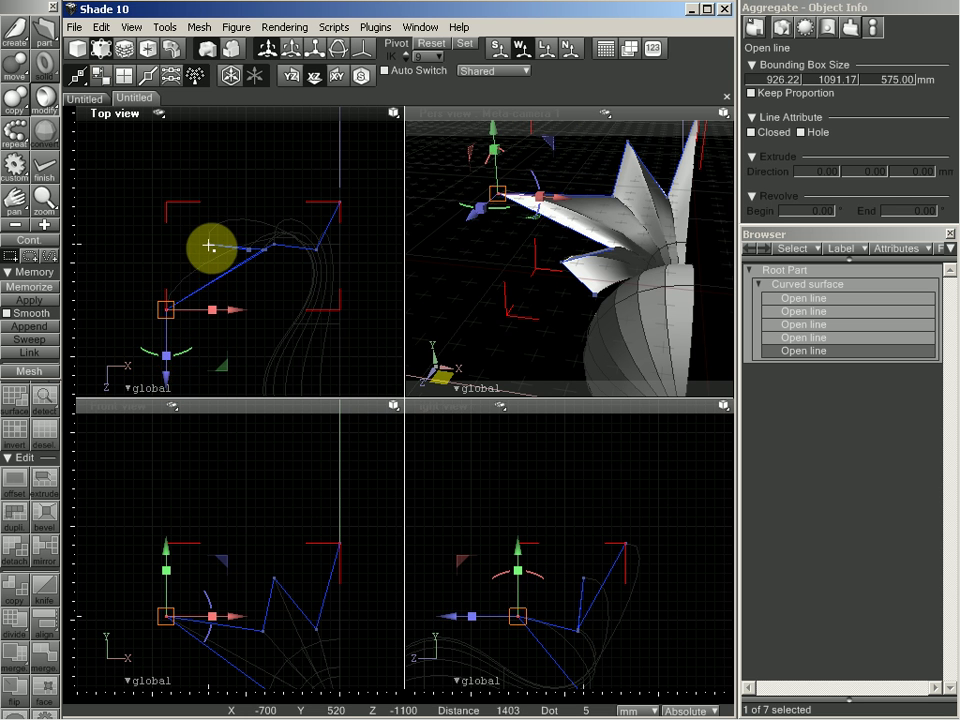
Step: Move the lower side tip away from the body and the upper tip toward it, to about 725 mm overall depth
click(209, 245)
drag(210, 318, 210, 253)
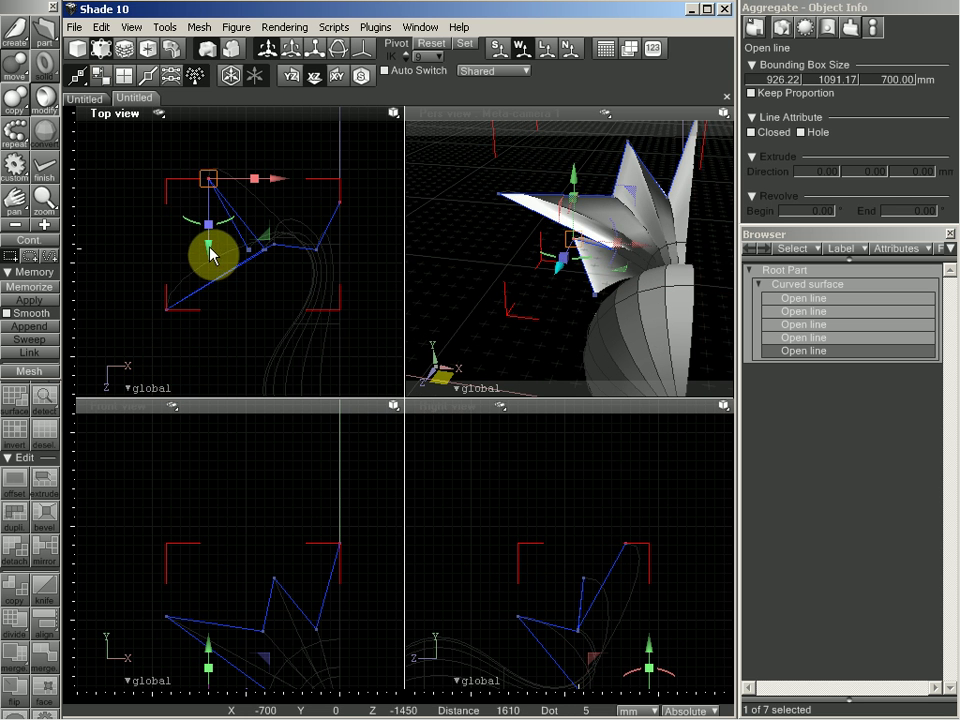
click(275, 246)
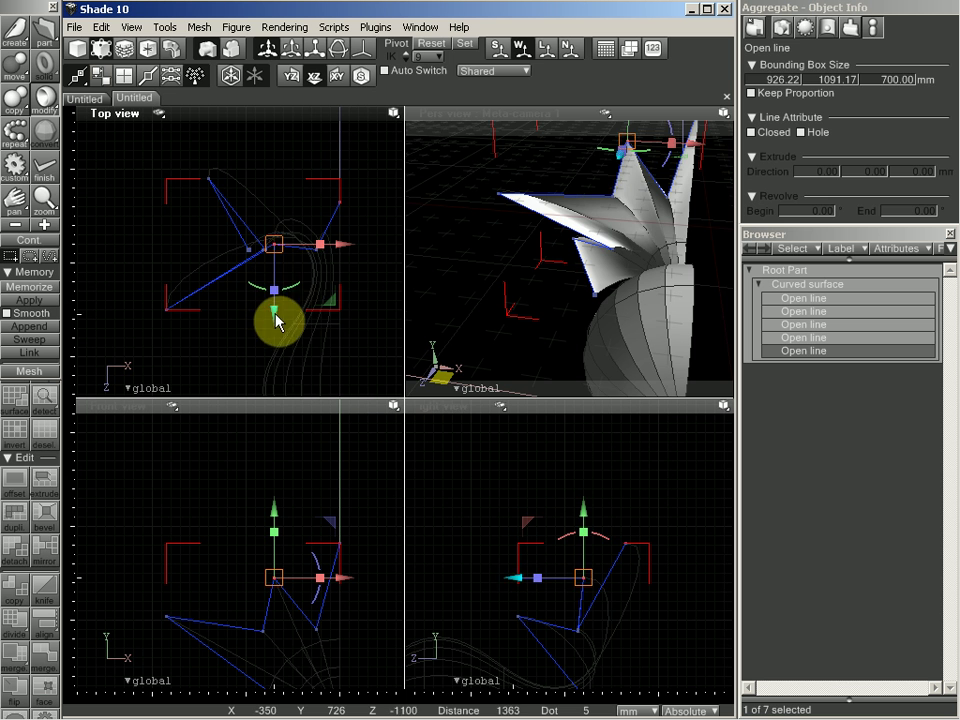
drag(276, 318, 279, 390)
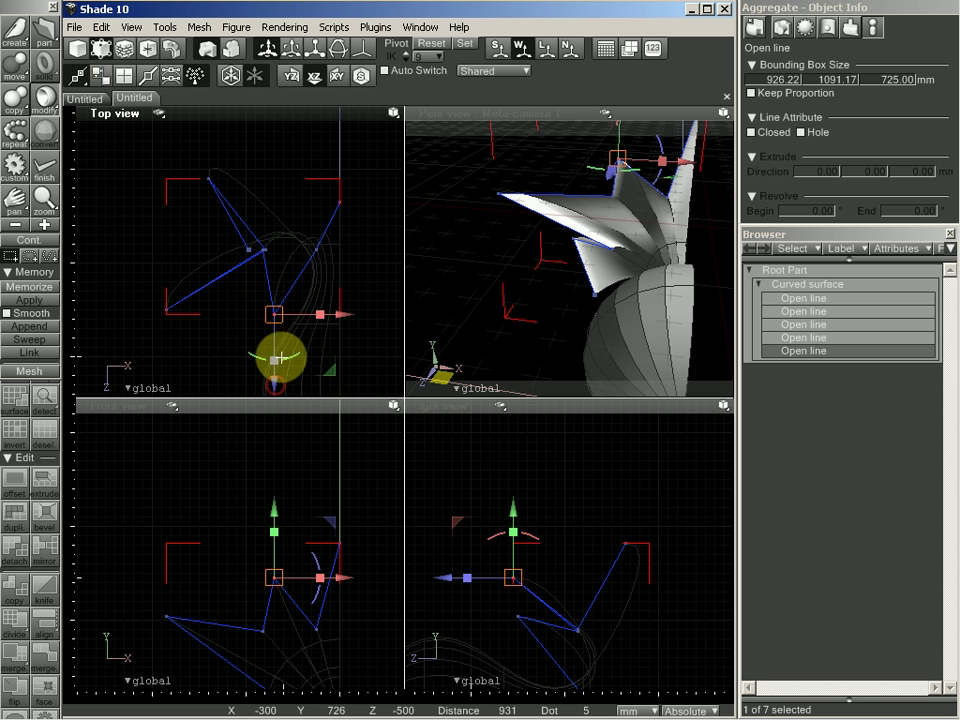
Step: Smooth the whole zigzag open line along the tail's edge and return to point editing
middle_drag(648, 232, 475, 329)
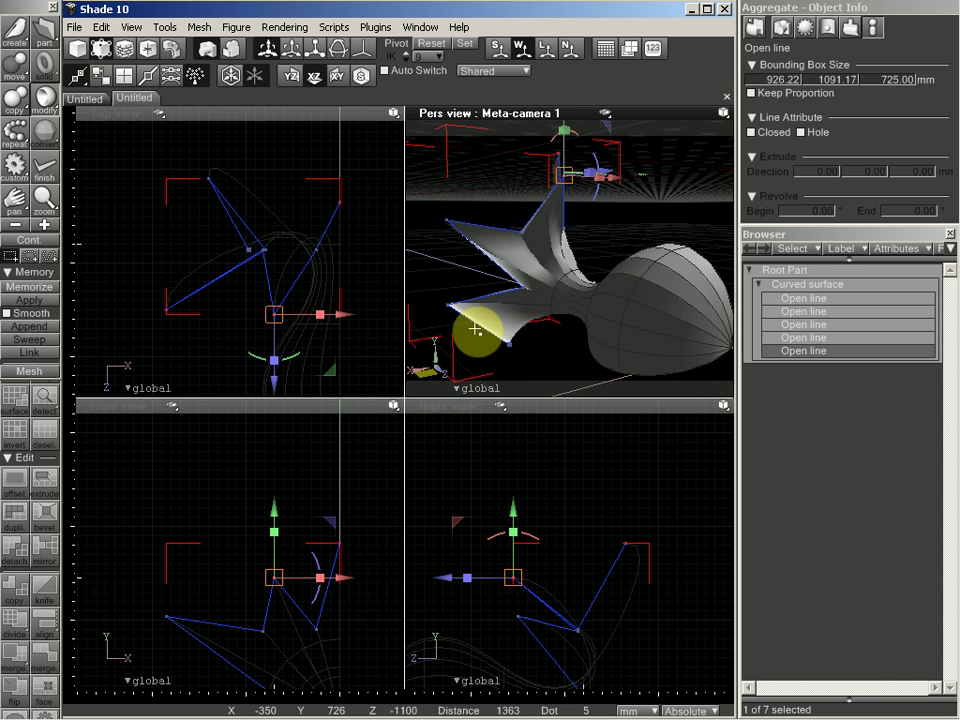
click(48, 166)
click(47, 106)
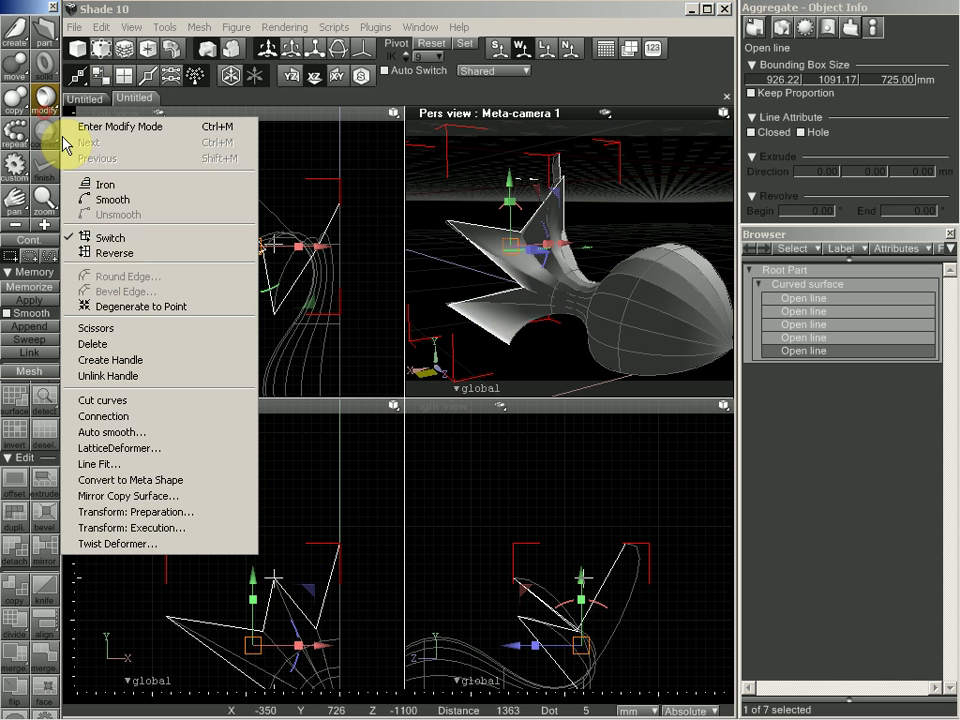
click(130, 200)
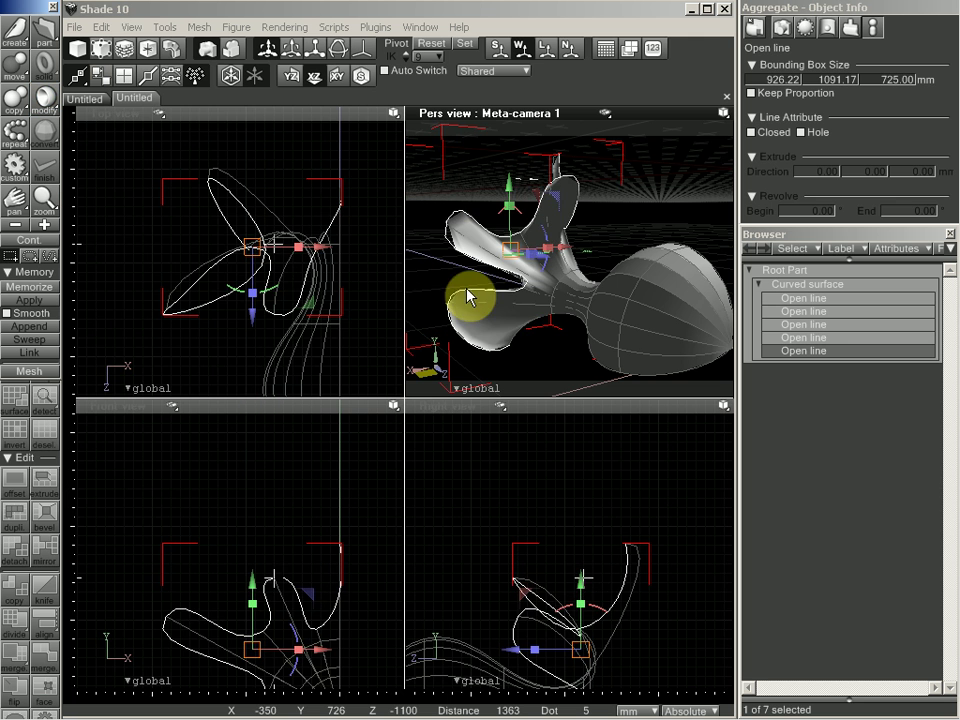
key(Return)
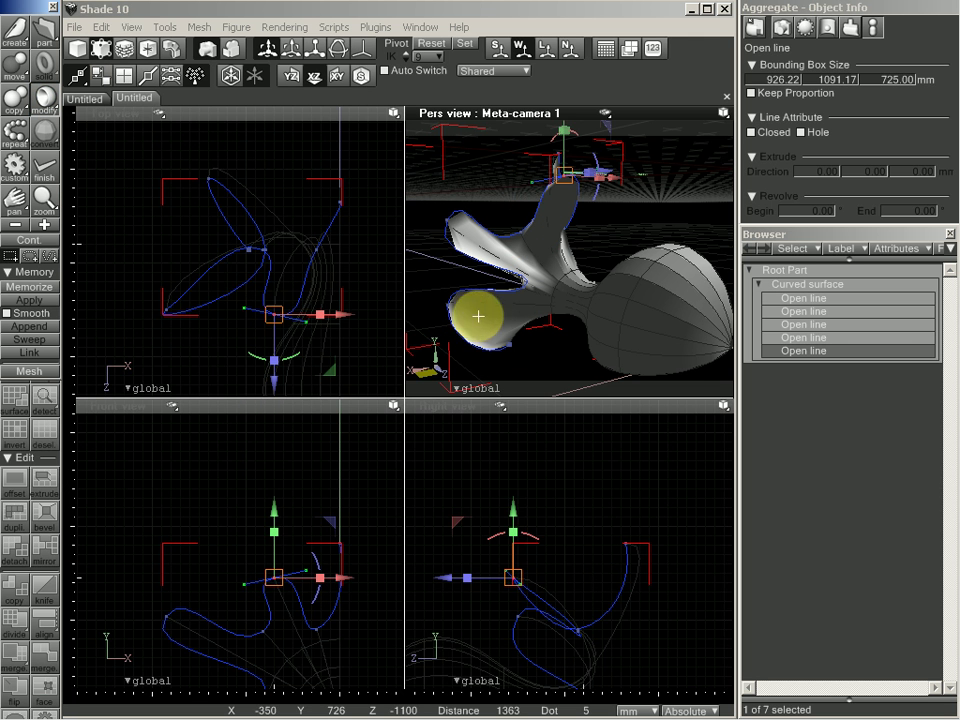
Step: Swing the tangent handle at the edge line's lowest end point down and toward the centre in the front view
drag(221, 301, 184, 321)
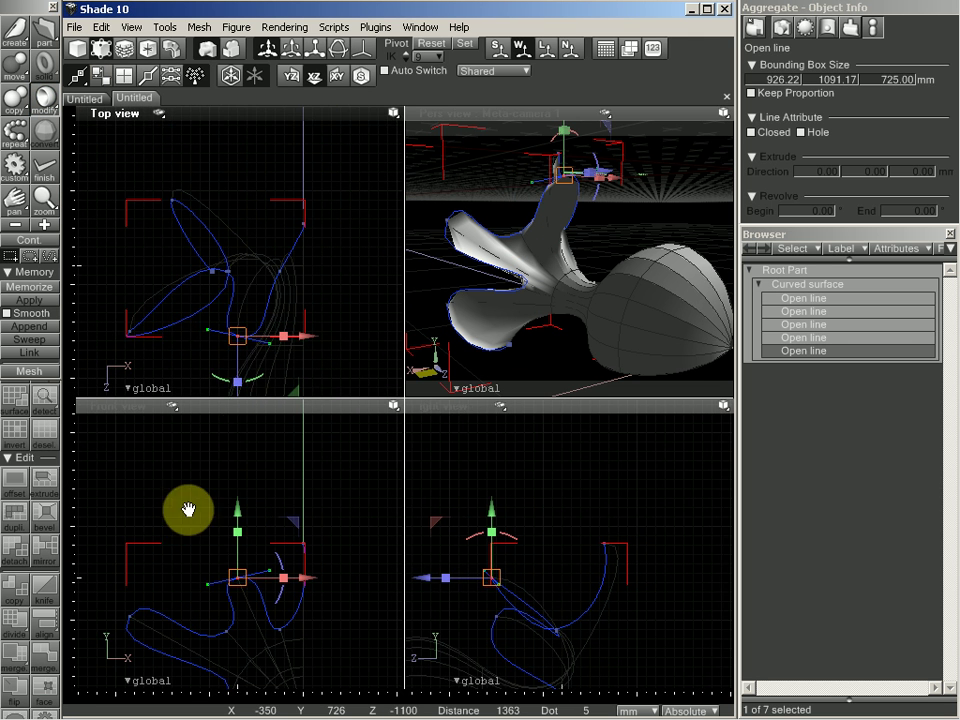
drag(193, 654, 251, 484)
scroll(251, 584, up, 4)
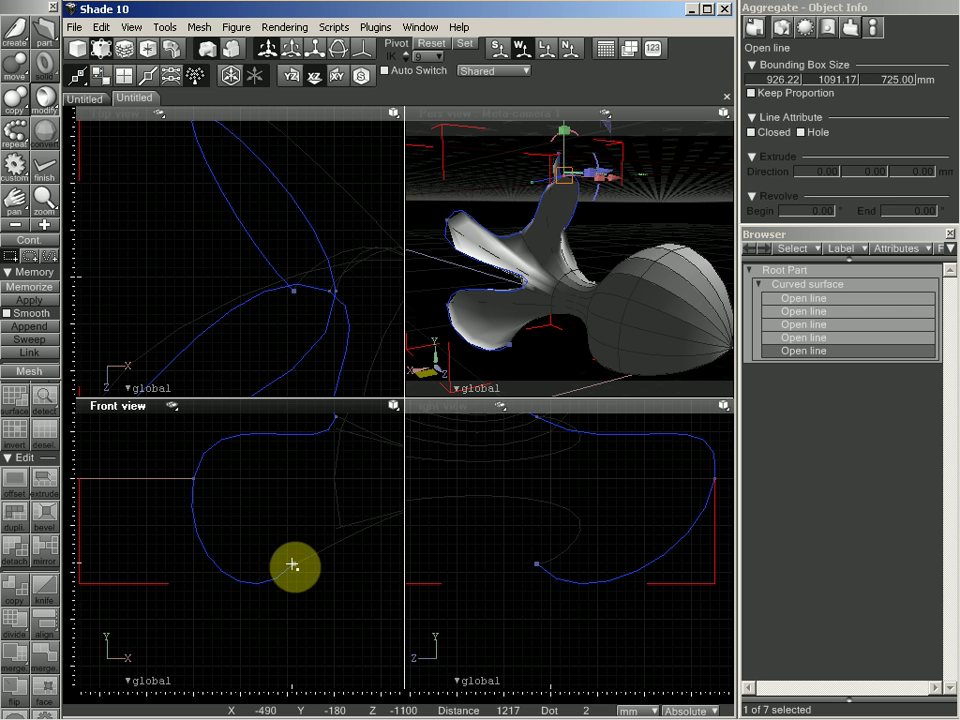
click(292, 565)
drag(325, 544, 355, 612)
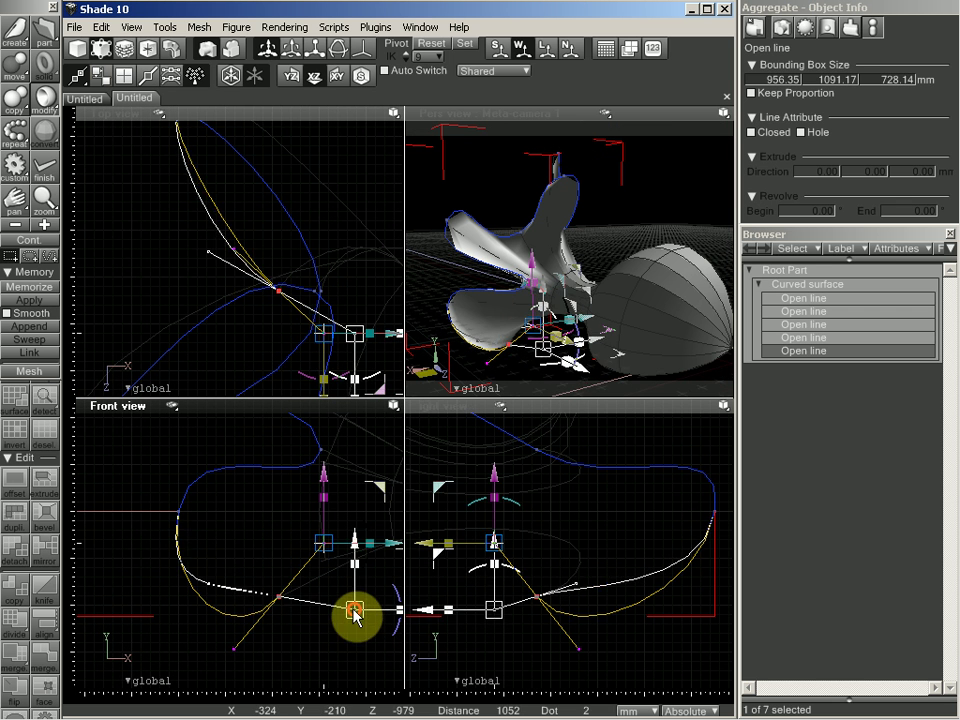
Step: Bring both tangent handles of the lower side tip inward separately to turn it into a sharp corner
click(178, 512)
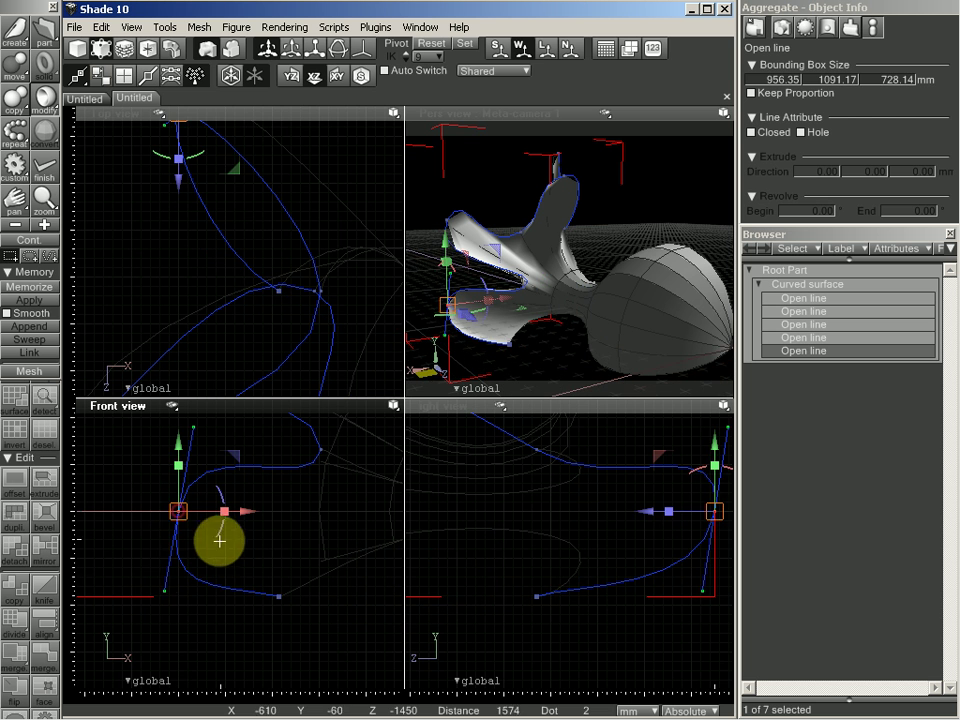
drag(164, 591, 219, 536)
drag(193, 429, 204, 494)
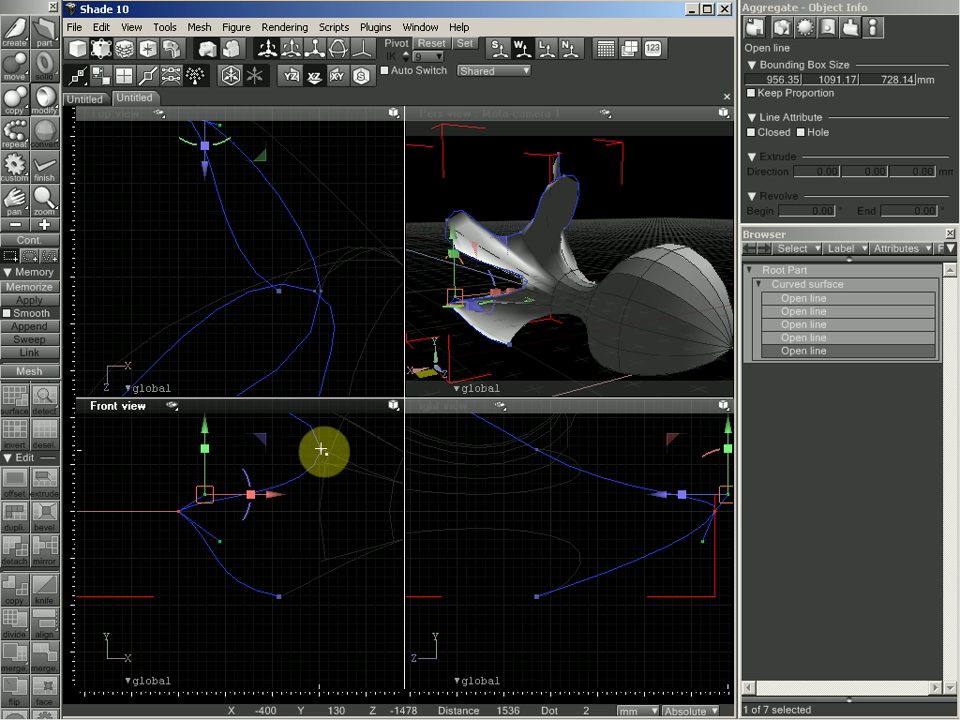
Step: Swing the lower tangent handle of the valley above the lower tip outward until it is roughly horizontal
click(321, 449)
drag(253, 467, 212, 563)
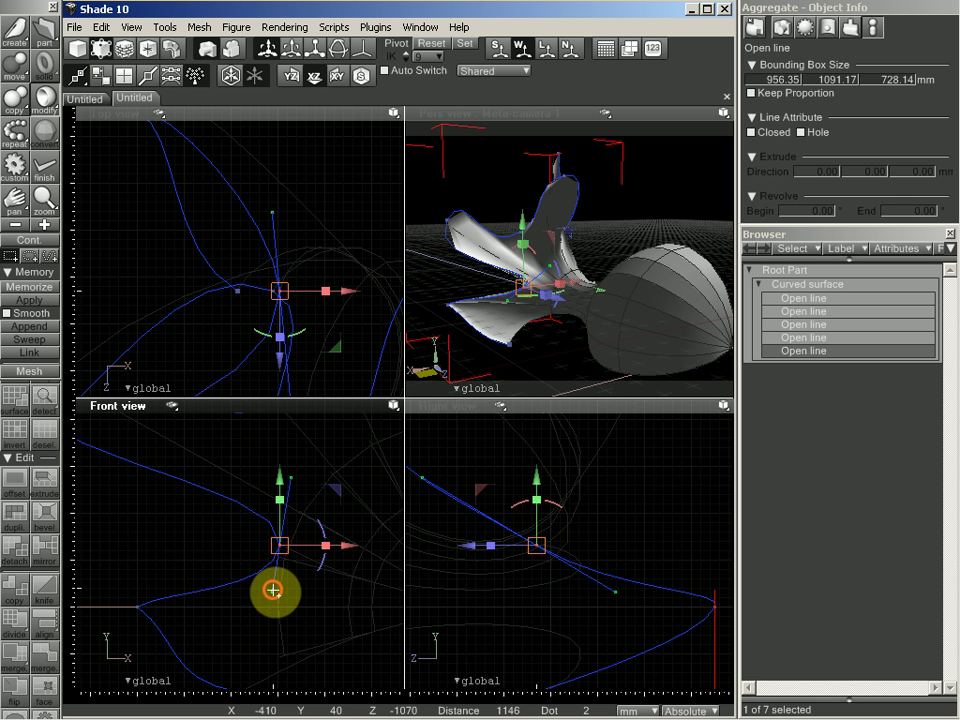
drag(273, 591, 179, 544)
drag(101, 537, 258, 681)
Step: Turn the outermost tip's lower handle inward and swing the upper handle of the valley below it outward
click(166, 487)
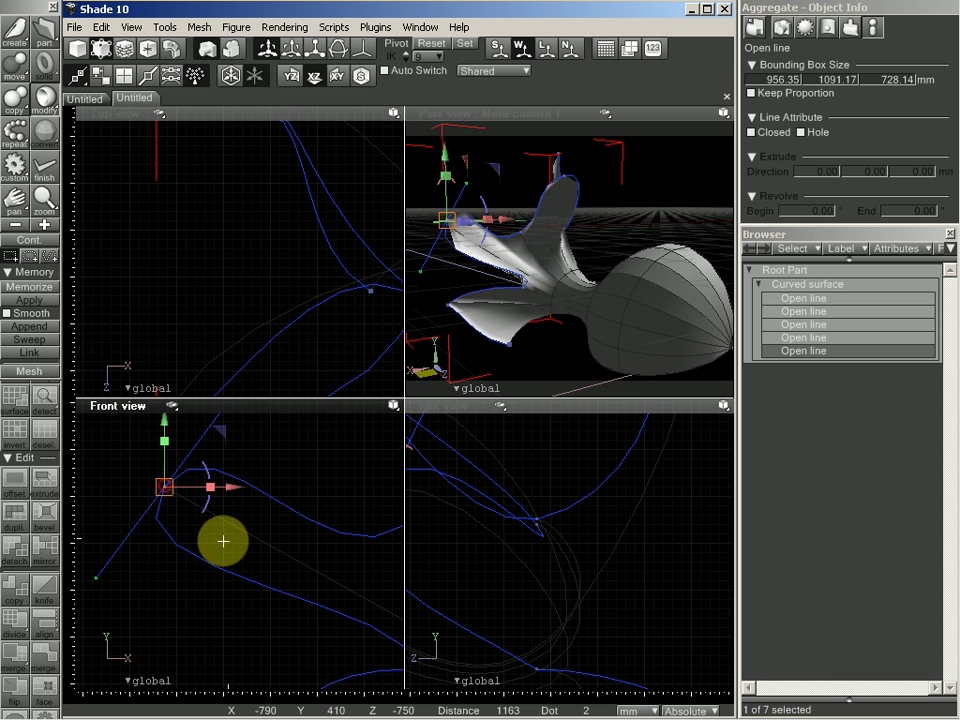
drag(98, 577, 188, 586)
drag(296, 628, 202, 565)
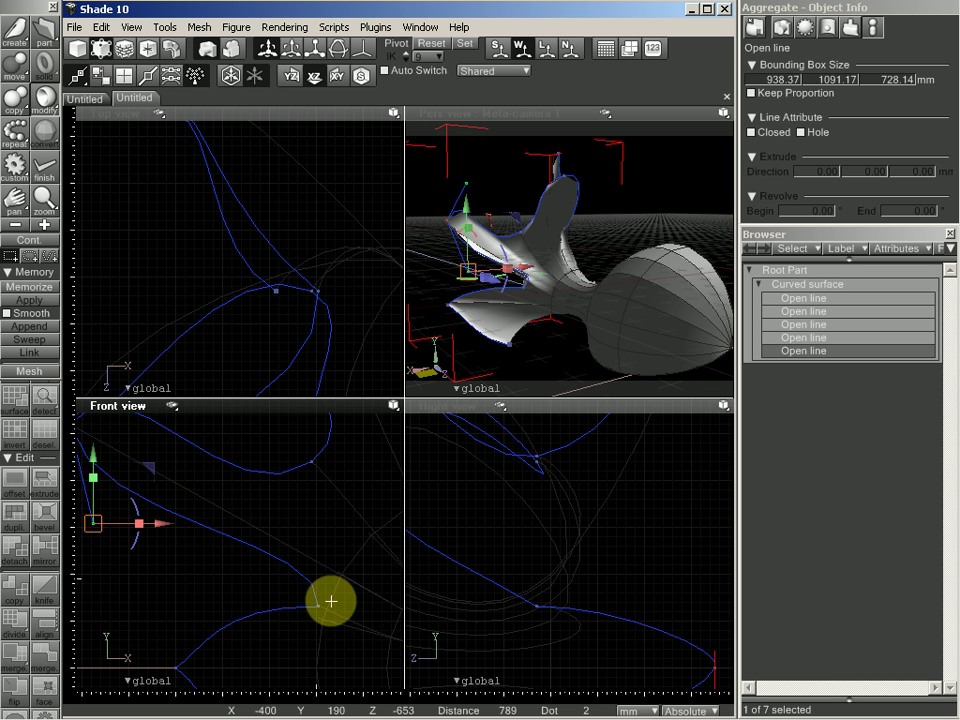
click(317, 606)
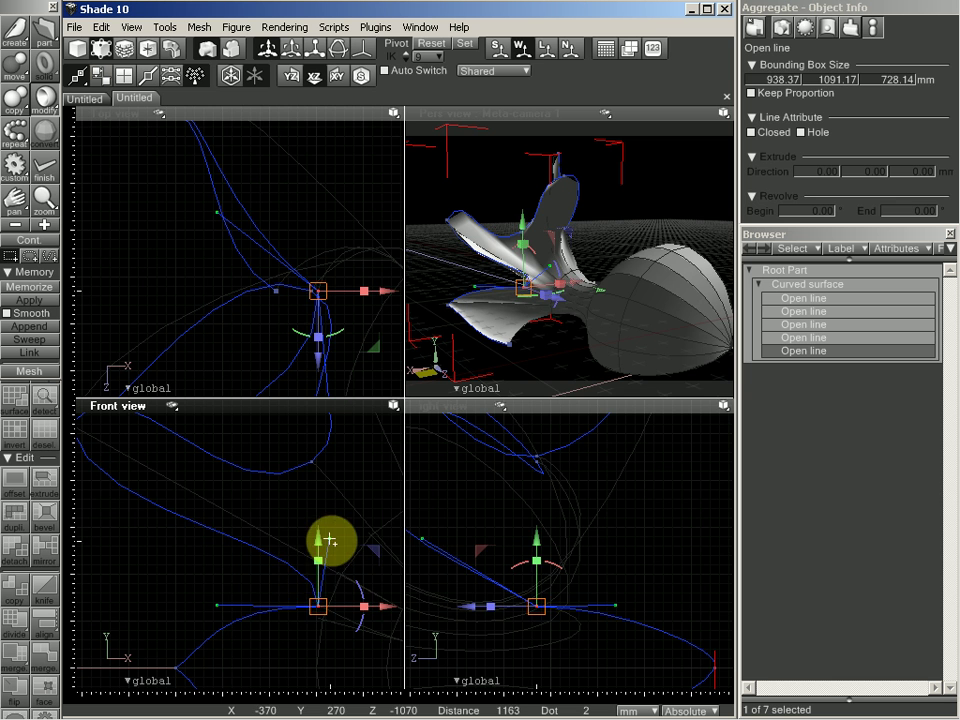
drag(329, 539, 168, 583)
Step: Lower the outermost tip's upper tangent handle to about the tip's own height to sharpen the corner
drag(154, 495, 203, 559)
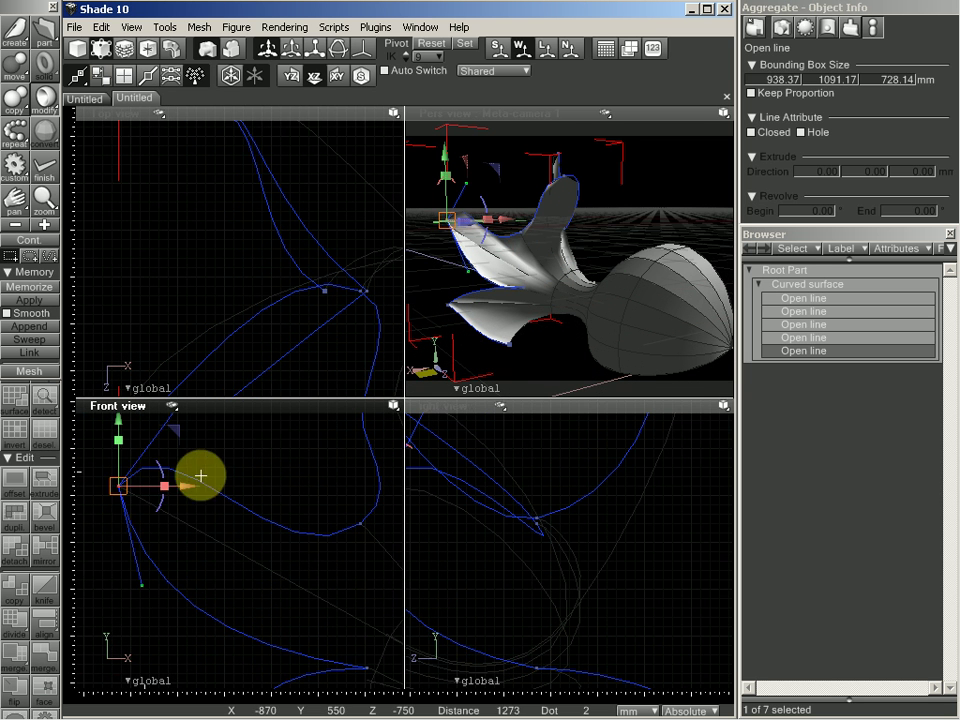
drag(201, 474, 201, 511)
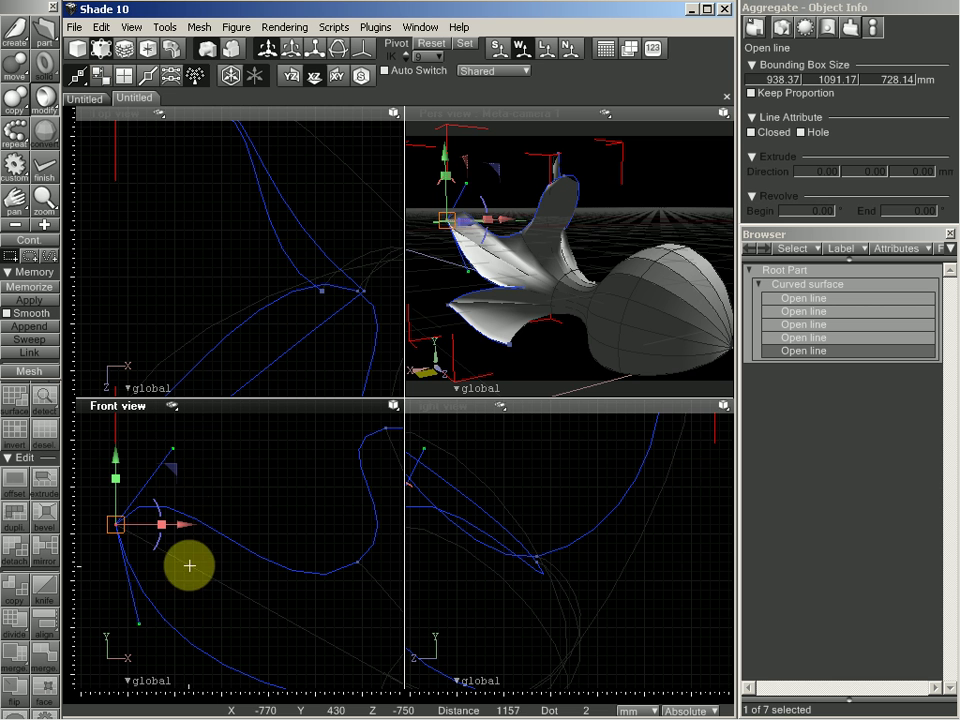
drag(174, 452, 171, 525)
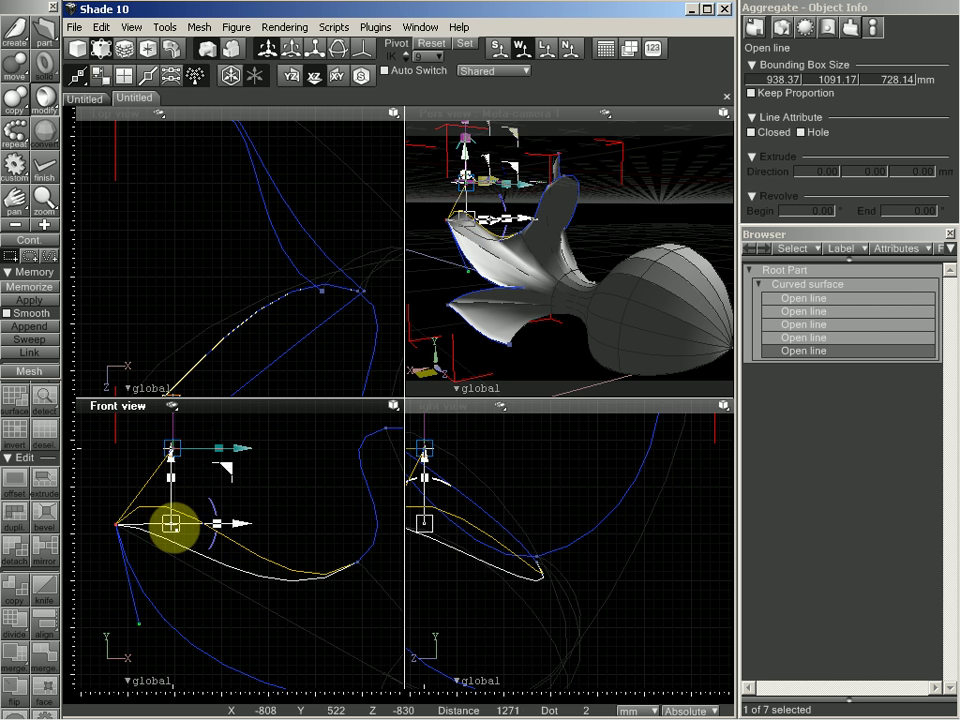
Step: Swing both tangent handles of the valley between the outermost and upper tips up and outward
click(356, 564)
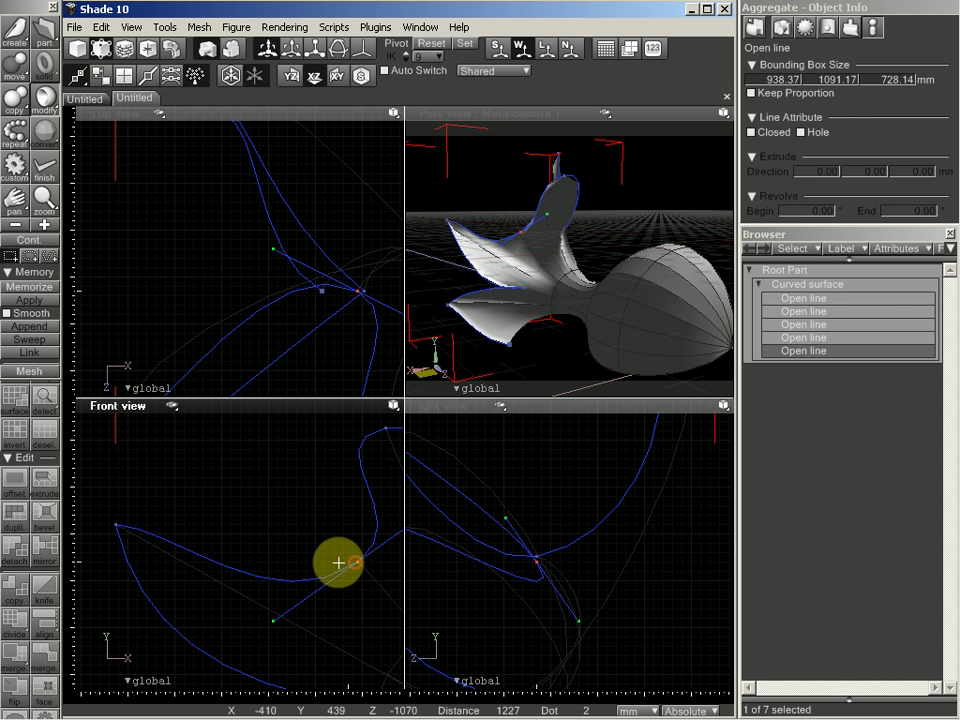
drag(274, 620, 206, 407)
drag(241, 541, 128, 600)
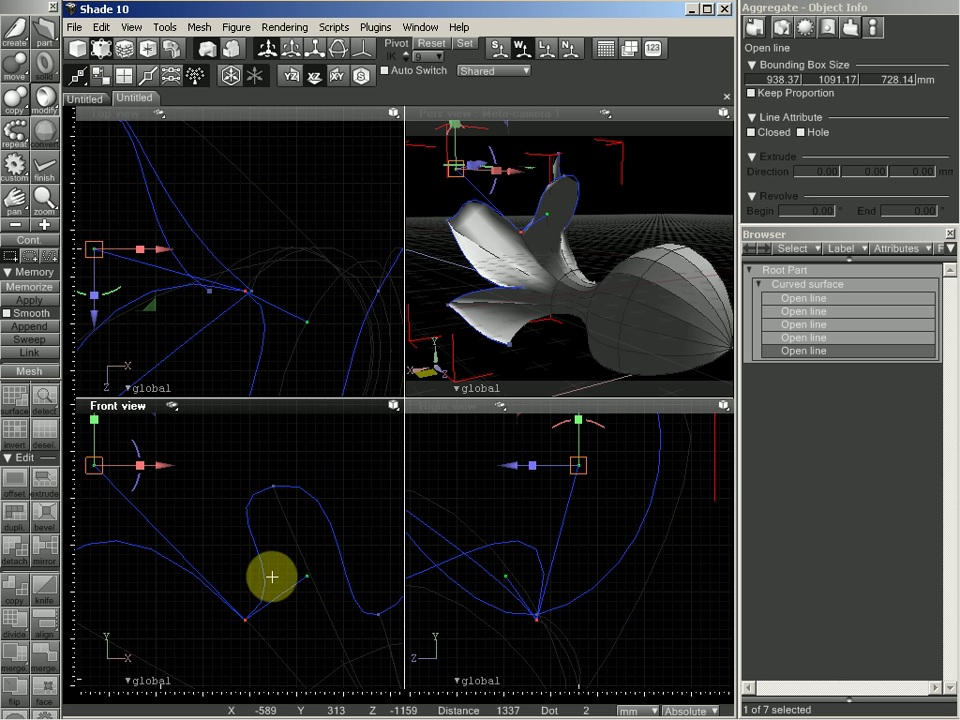
click(208, 564)
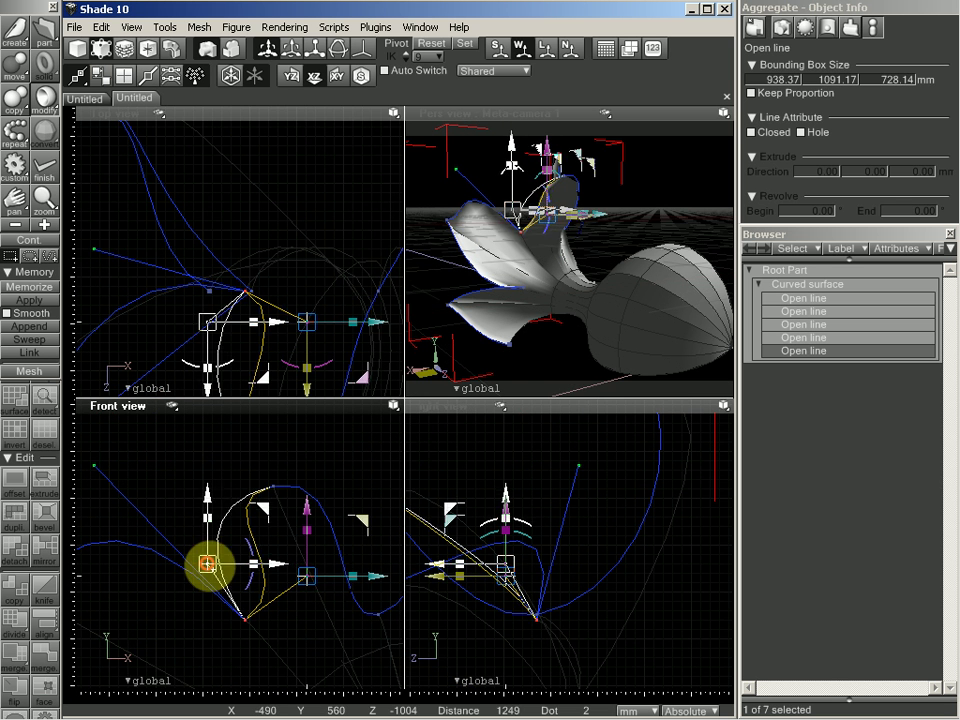
Step: Bend the upper tip's outer handle straight down and its inner handle below the tip to sharpen it
click(272, 485)
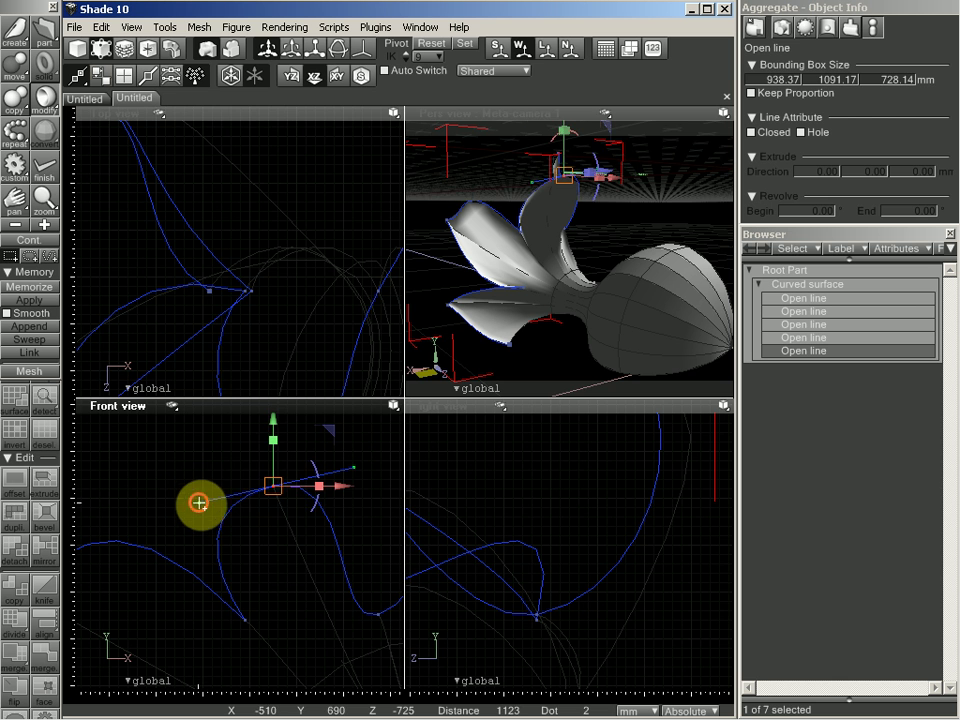
drag(199, 503, 275, 553)
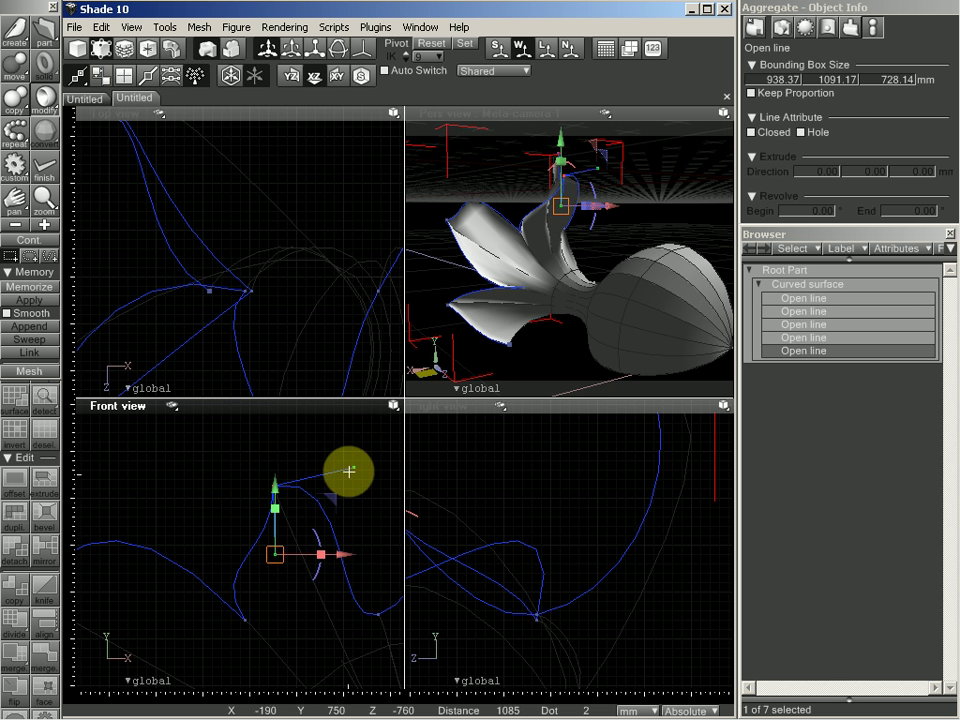
drag(353, 470, 344, 505)
Step: Swing the last valley's inner handle up and outward, and move the centre-line end point's lower handle away from the centre line
drag(332, 636, 183, 640)
click(231, 615)
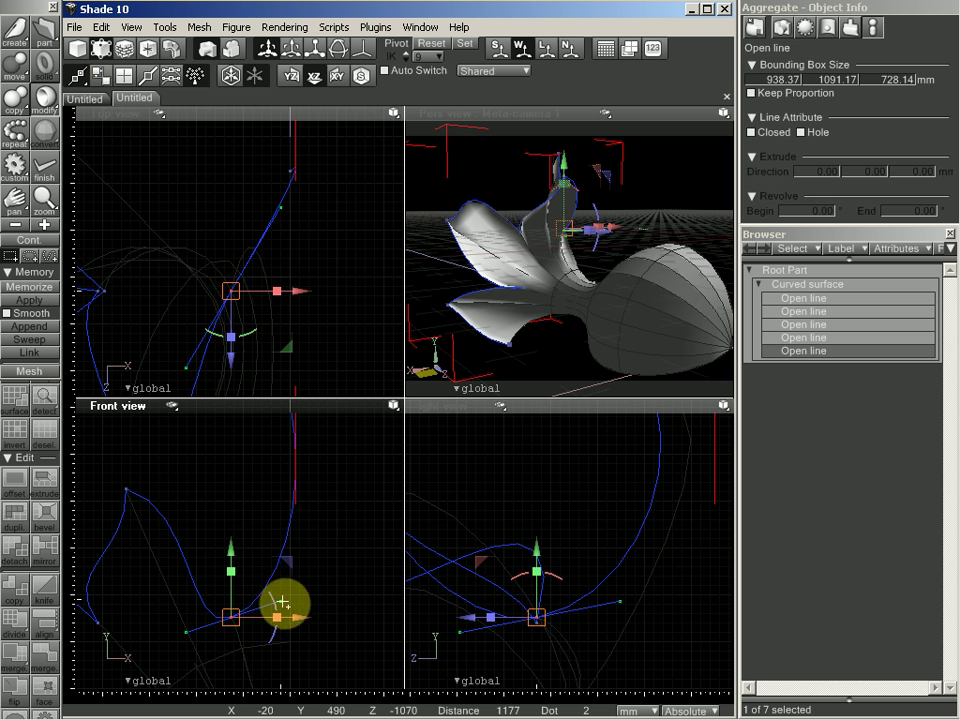
drag(279, 601, 178, 531)
drag(250, 495, 249, 629)
middle_drag(249, 627, 253, 538)
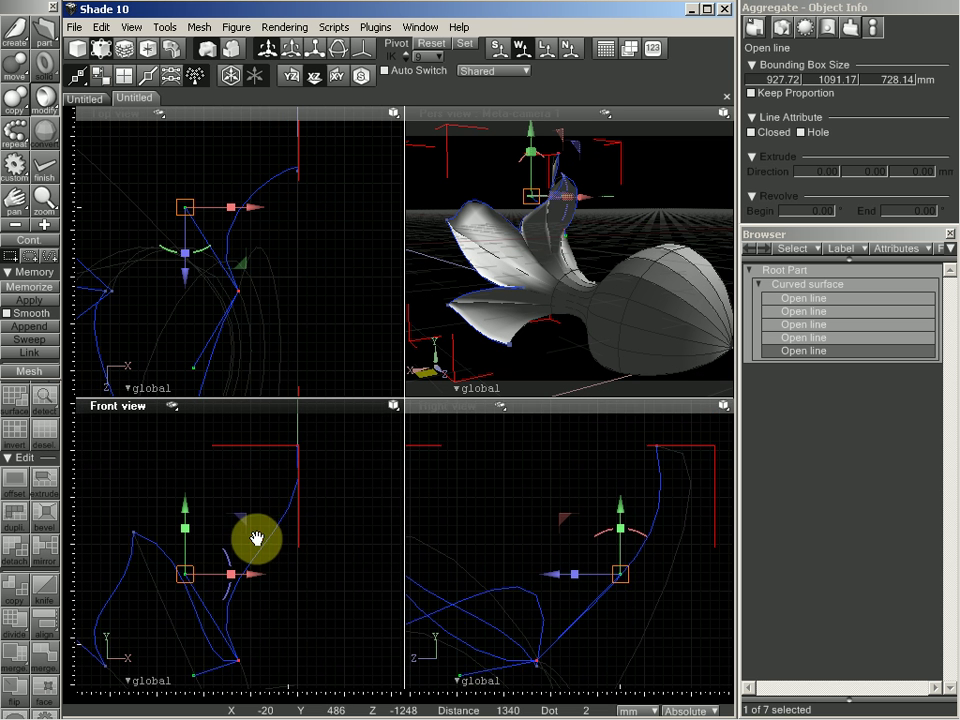
click(298, 447)
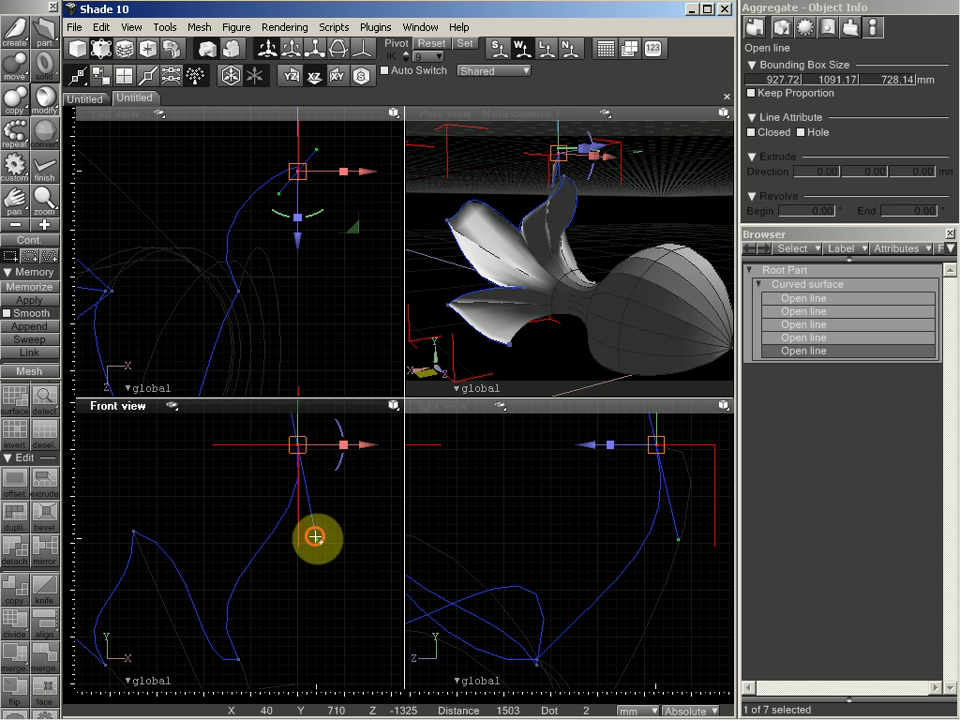
drag(315, 537, 274, 527)
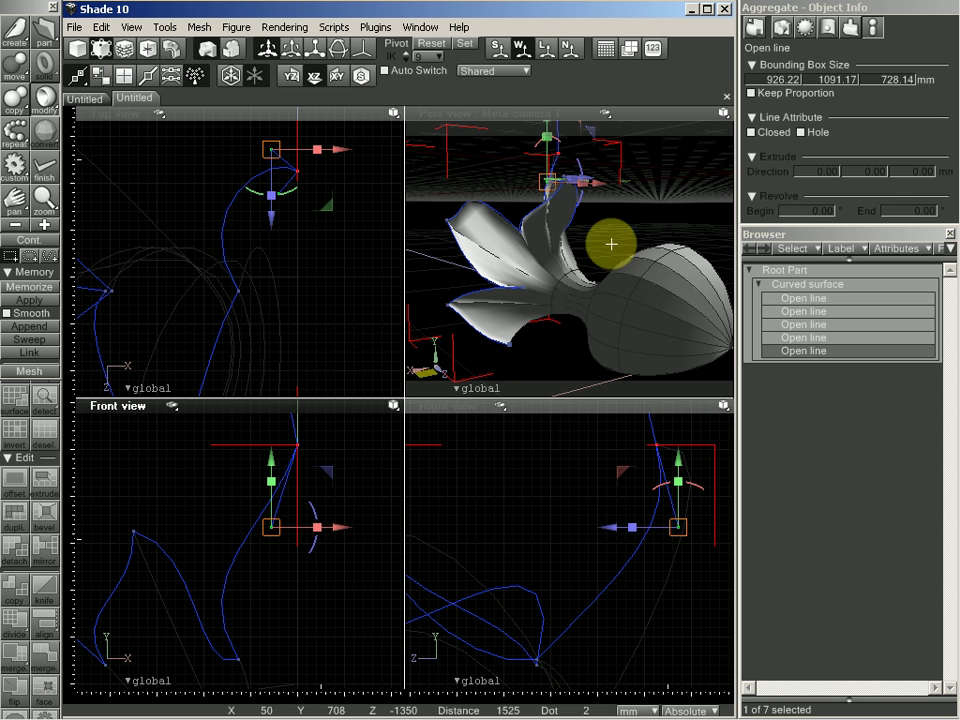
Step: Finish editing the tail edge and select the cross-section line at the base of the tail
drag(611, 243, 551, 276)
drag(178, 305, 306, 242)
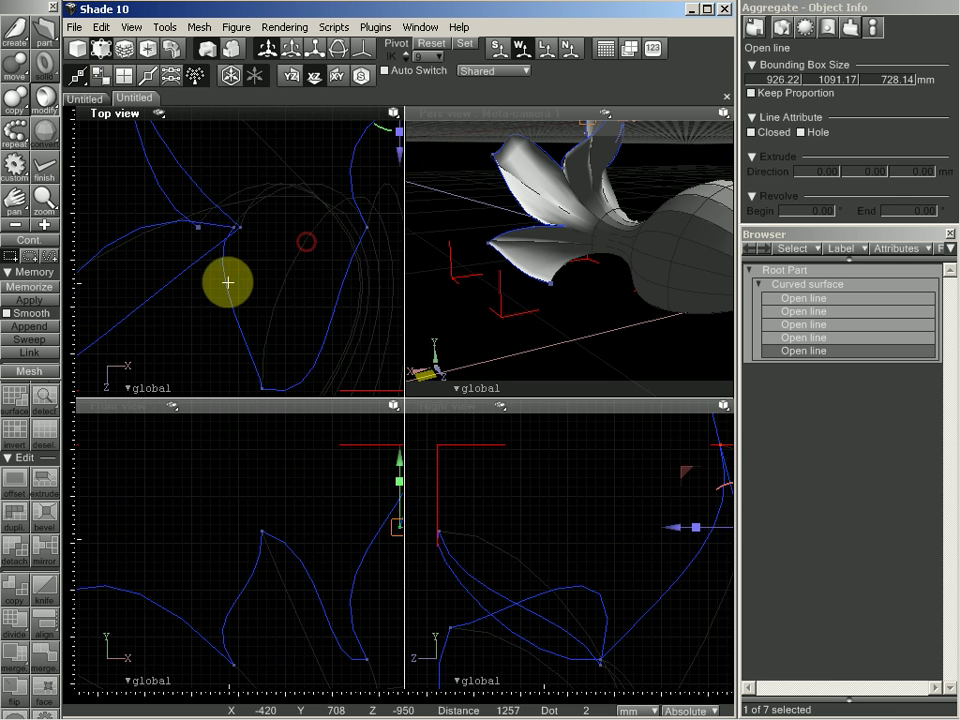
drag(228, 283, 193, 290)
key(Return)
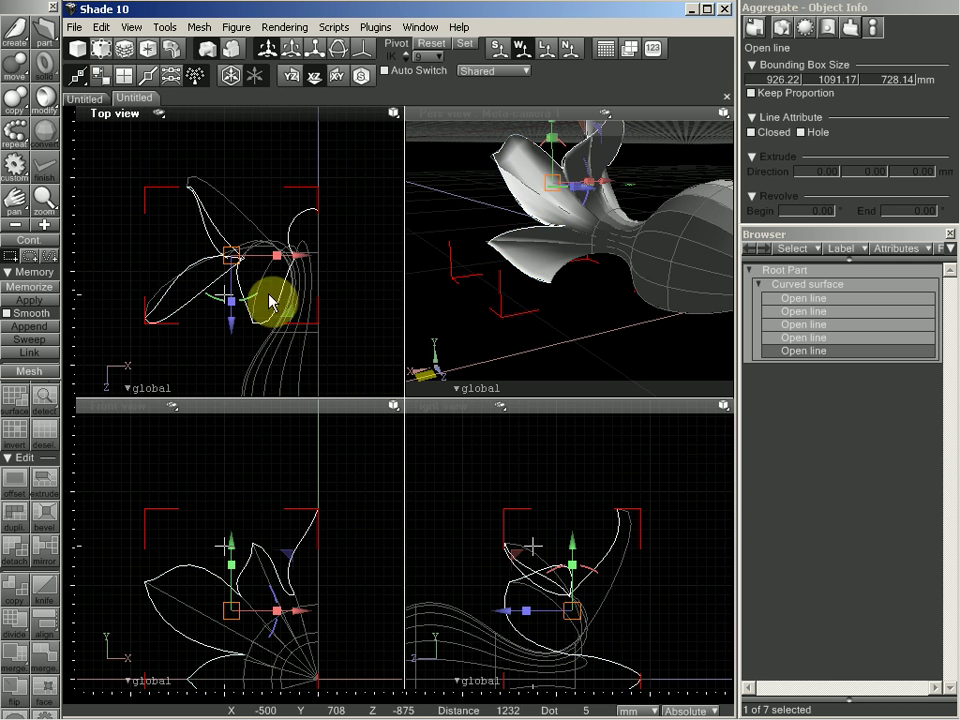
mouse_move(628, 246)
mouse_down()
mouse_move(624, 264)
mouse_move(600, 270)
mouse_move(564, 268)
mouse_move(555, 257)
mouse_move(585, 259)
mouse_move(636, 240)
mouse_up()
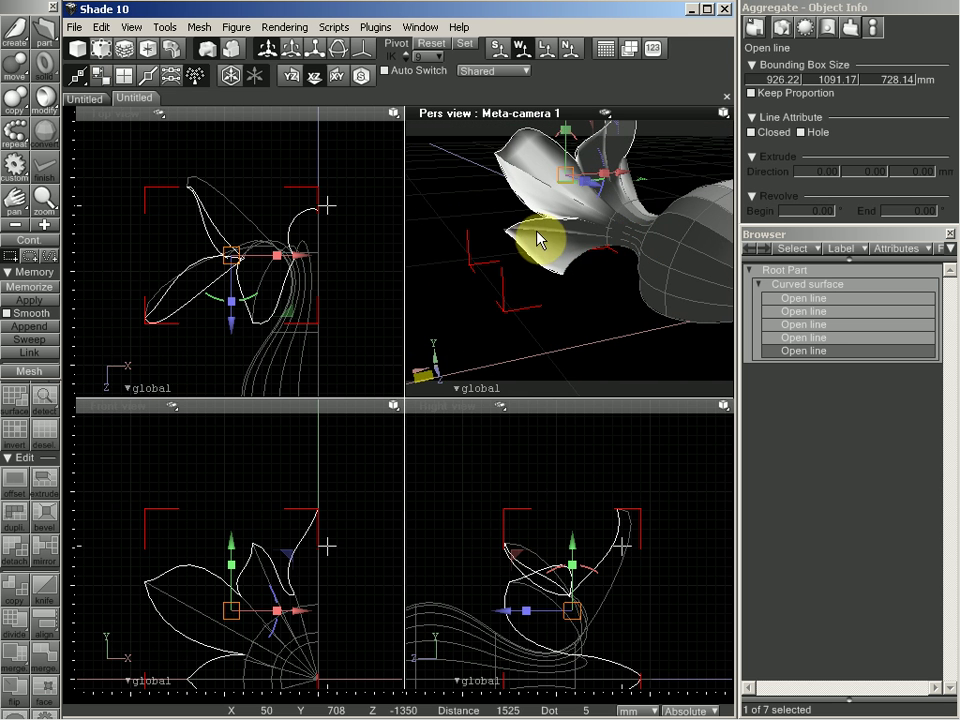
click(808, 340)
Step: Apply Smooth to the cross-section line at the tail's base to round its segments
drag(221, 330, 281, 388)
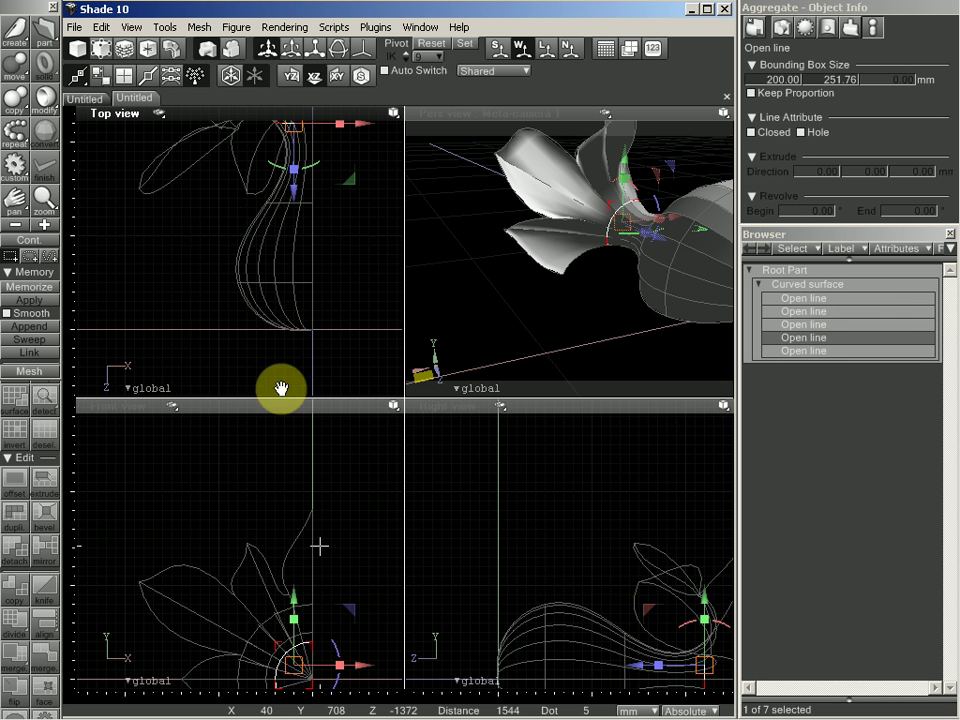
drag(567, 558, 563, 520)
drag(327, 557, 303, 526)
ctrl+click(260, 536)
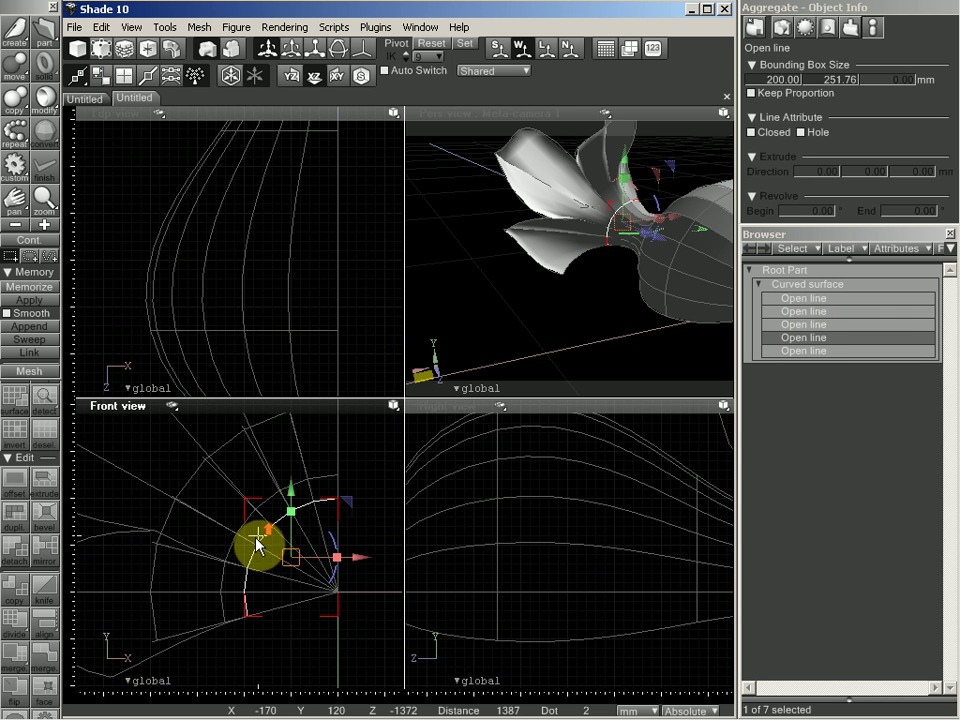
drag(231, 577, 212, 561)
key(Return)
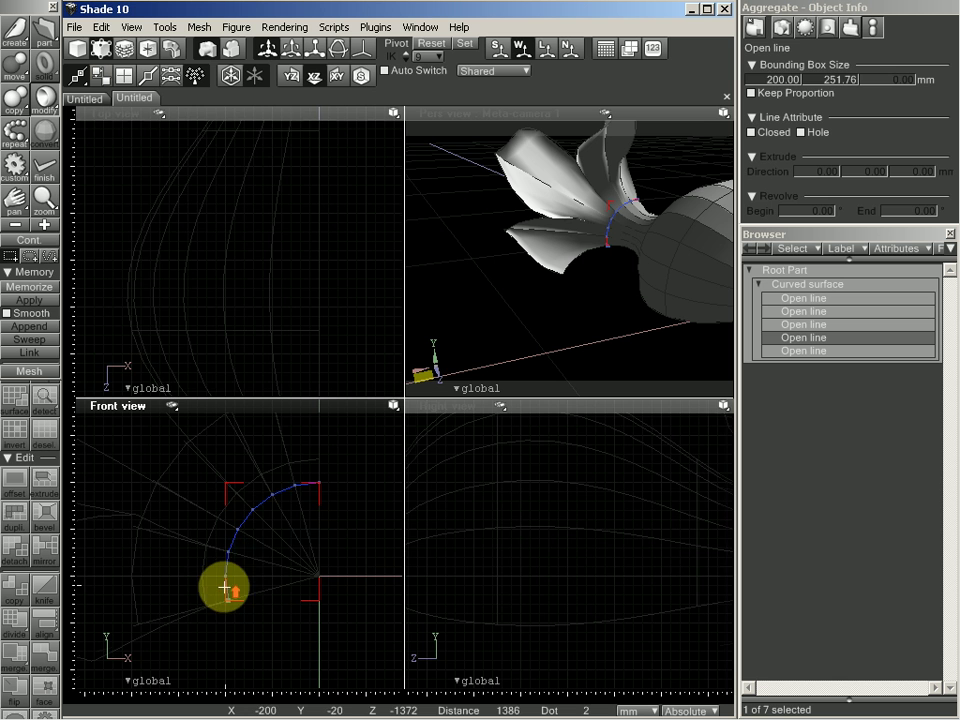
scroll(224, 587, up, 1)
key(Return)
click(44, 107)
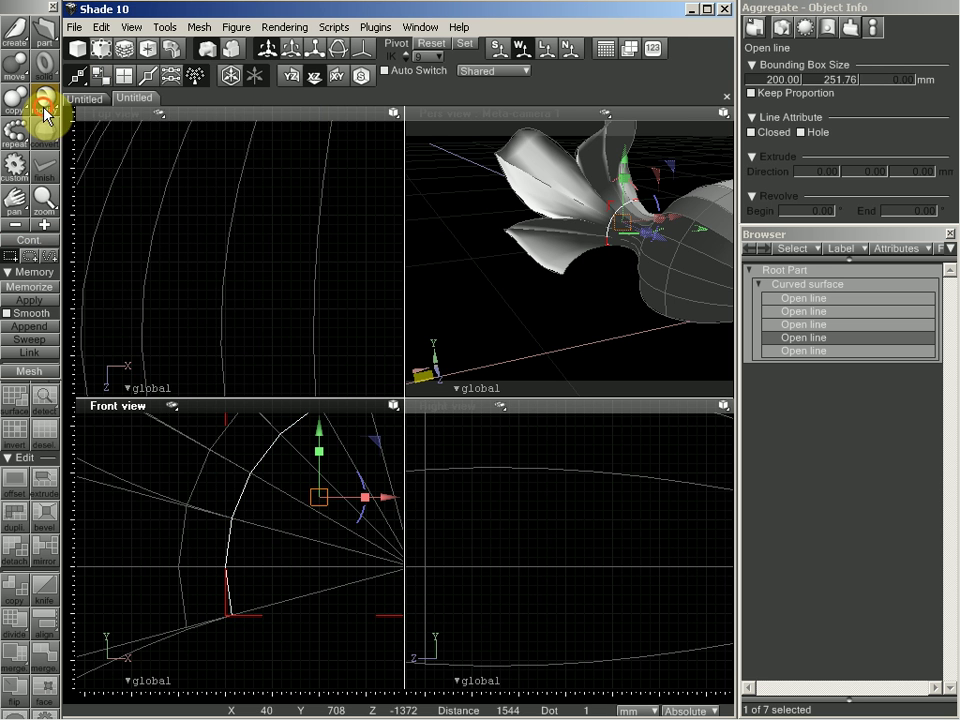
click(45, 108)
click(90, 195)
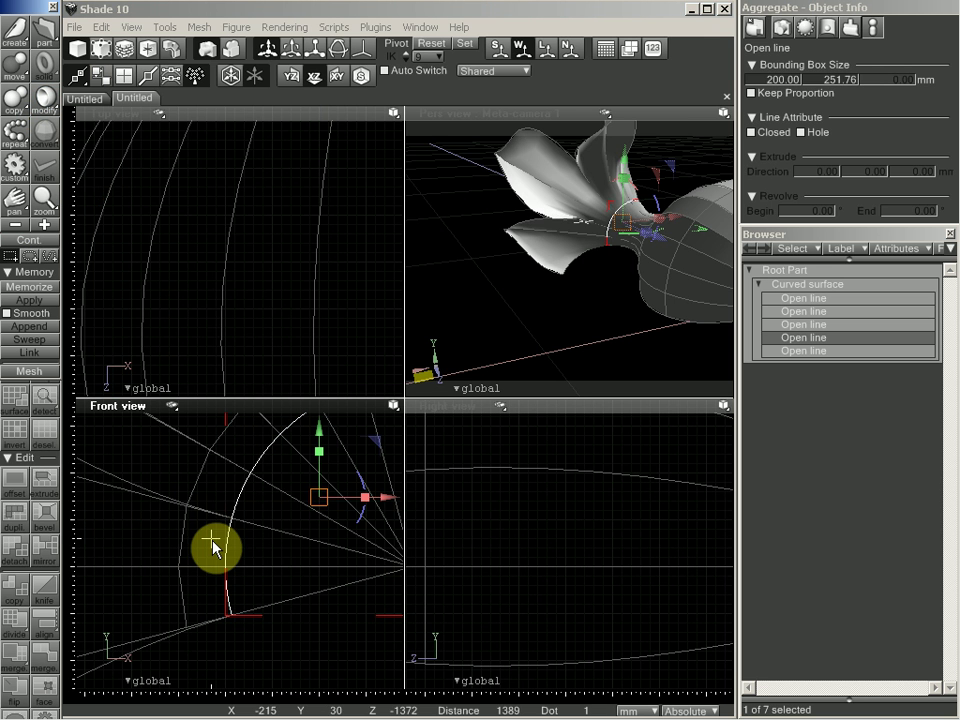
Step: Working up from the lower end, pull the tail-base line's tangent handles outward to bulge the segments into scallops
double_click(218, 577)
click(230, 614)
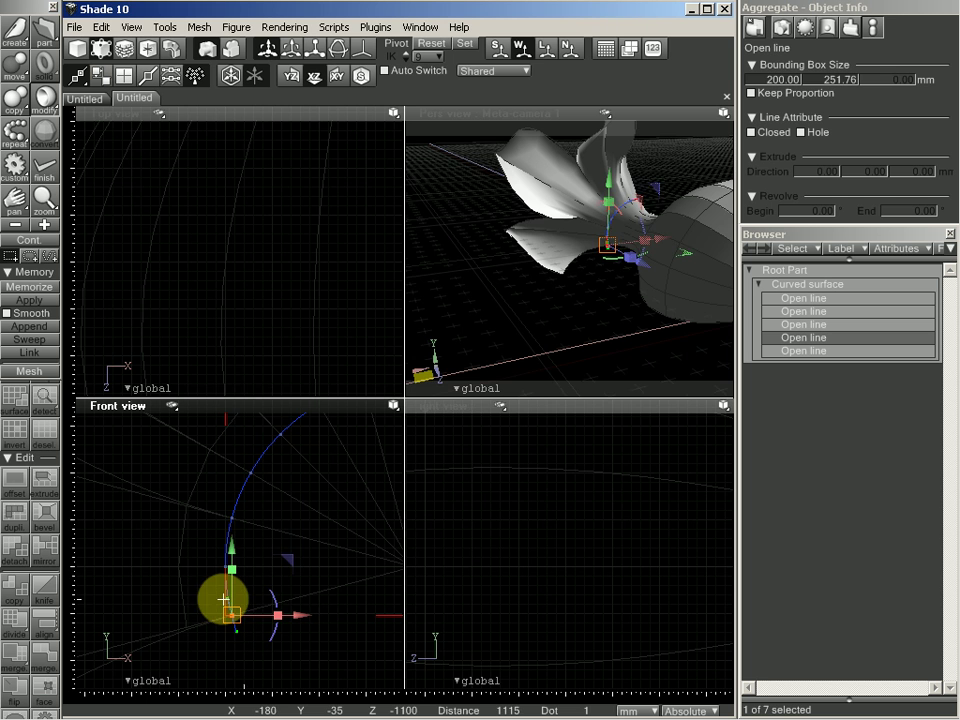
drag(228, 599, 219, 534)
drag(277, 469, 188, 514)
drag(247, 477, 321, 549)
drag(260, 596, 260, 527)
drag(210, 577, 107, 653)
drag(234, 566, 168, 562)
click(214, 564)
click(244, 549)
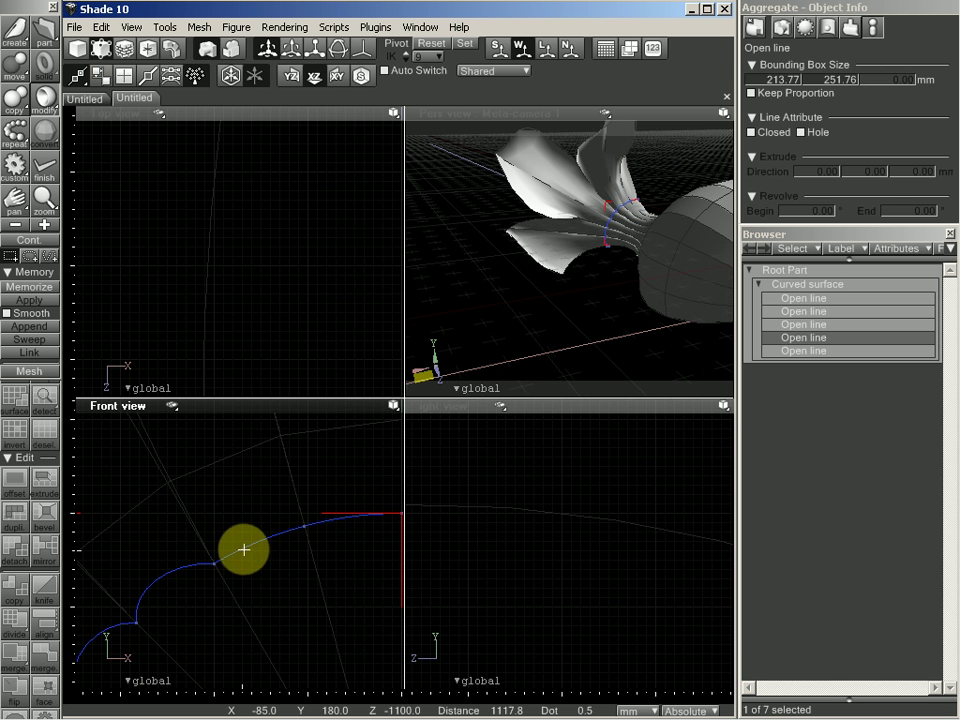
Step: Raise the tangent handles of the tail-base line's upper points and centre-line end point to form the last scallops
drag(227, 566, 228, 525)
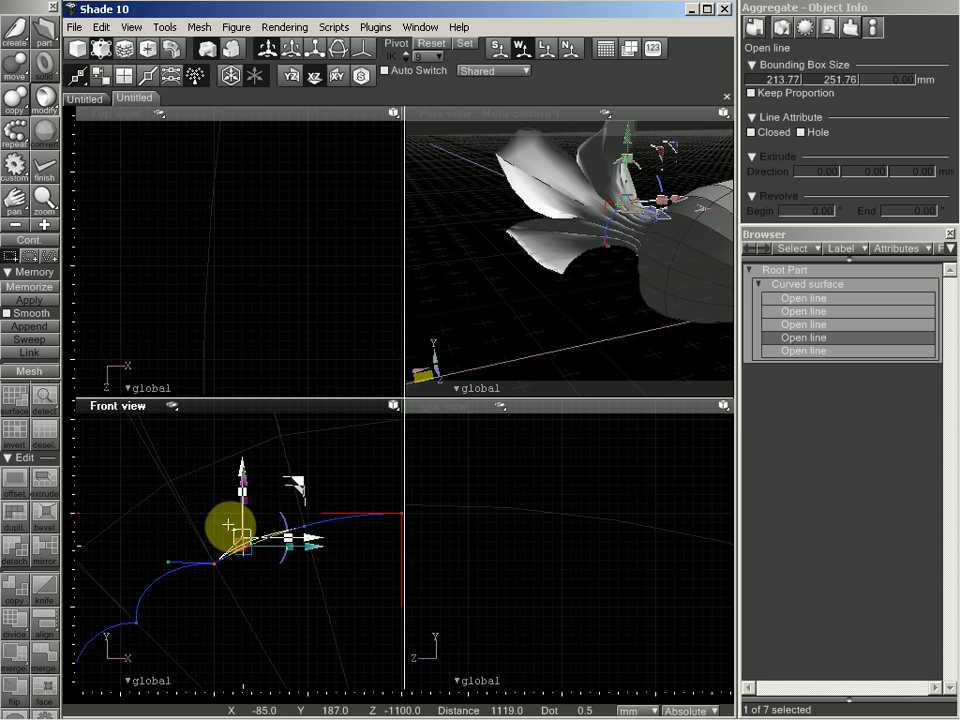
drag(306, 524, 218, 537)
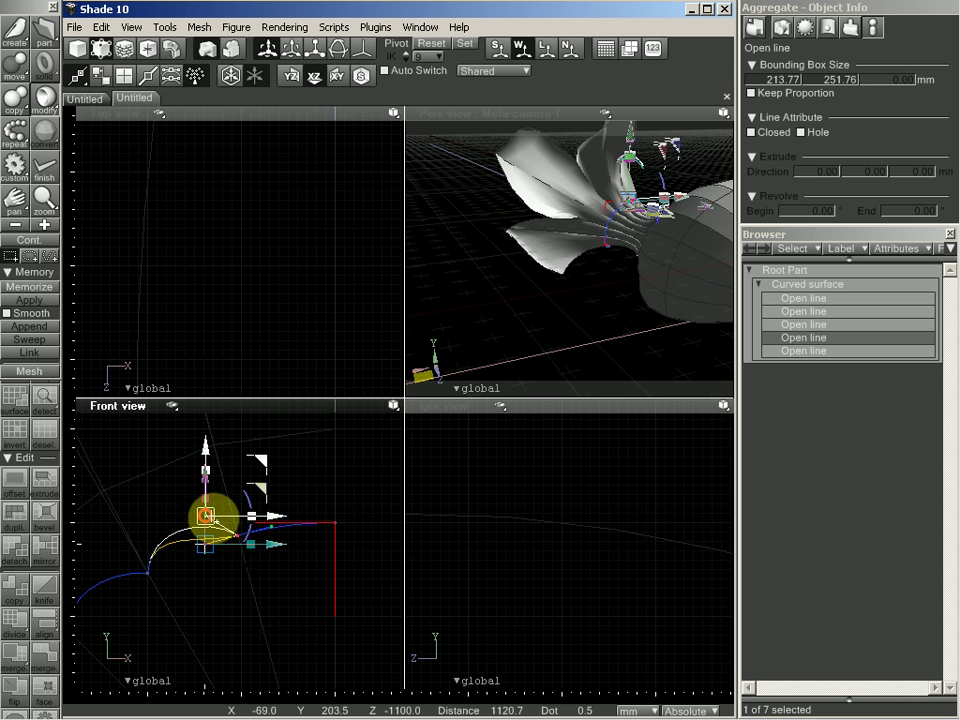
click(271, 522)
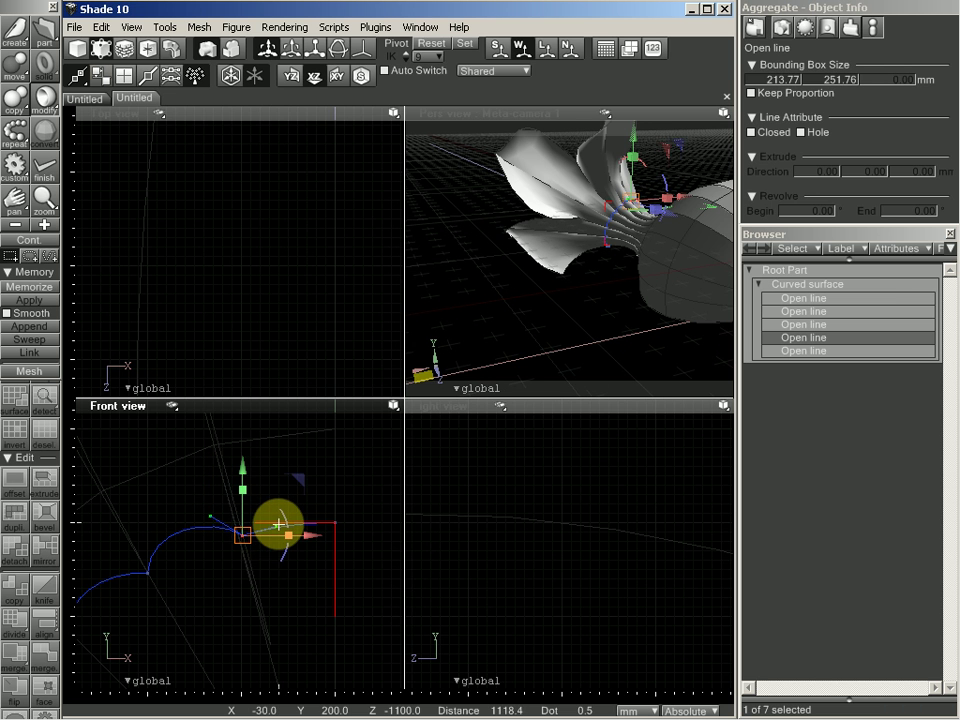
drag(273, 524, 221, 514)
click(334, 522)
drag(549, 585, 556, 510)
click(567, 537)
click(559, 555)
drag(527, 585, 648, 573)
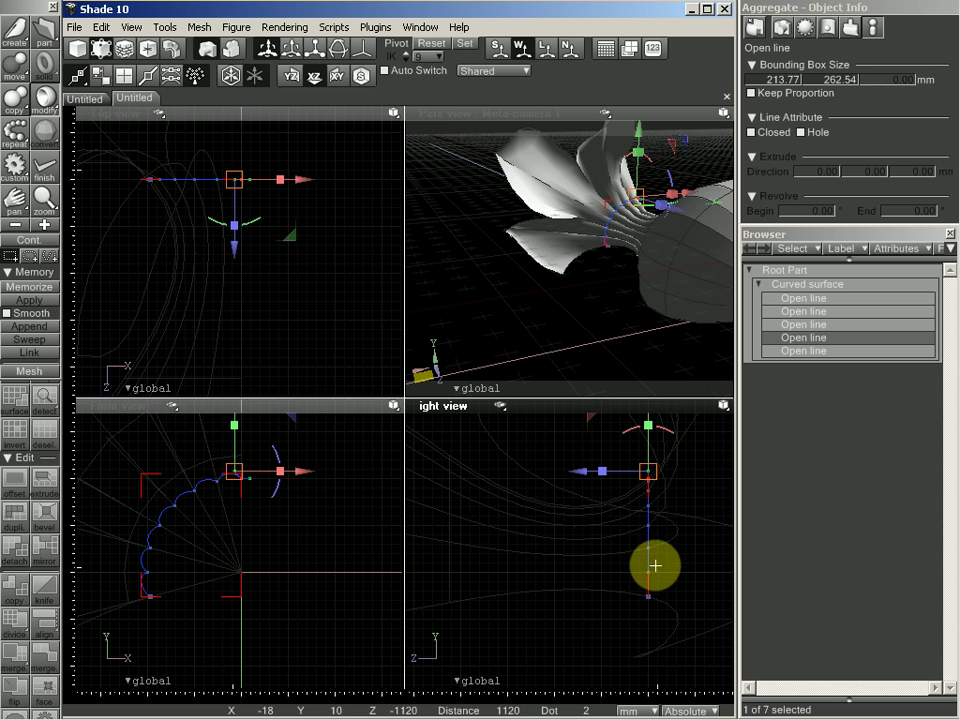
Step: Select the second cross-section line, around the body's wide part, and apply Smooth to it
mouse_move(372, 552)
mouse_down()
mouse_move(531, 555)
mouse_move(387, 560)
mouse_up()
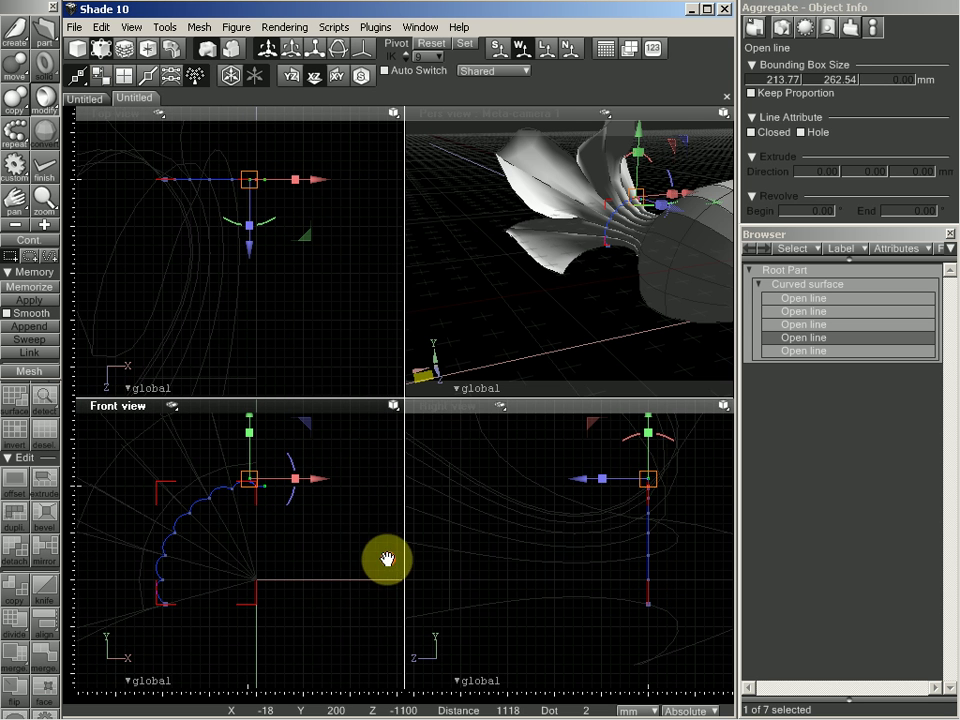
mouse_move(606, 283)
mouse_down()
mouse_move(574, 289)
mouse_move(611, 289)
mouse_move(613, 300)
mouse_move(615, 281)
mouse_up()
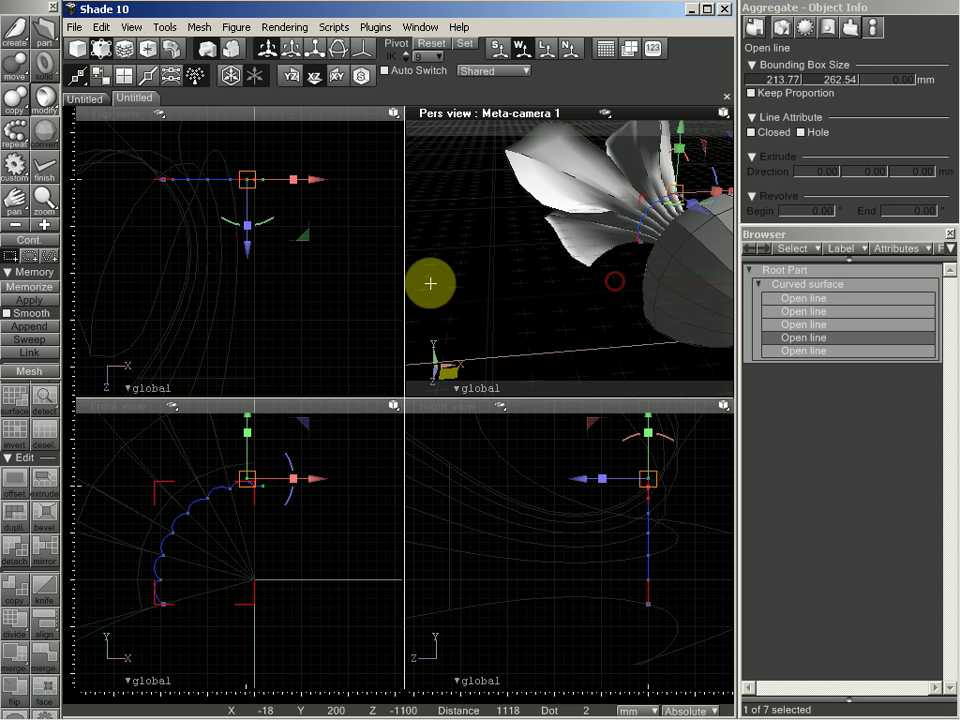
drag(189, 279, 225, 289)
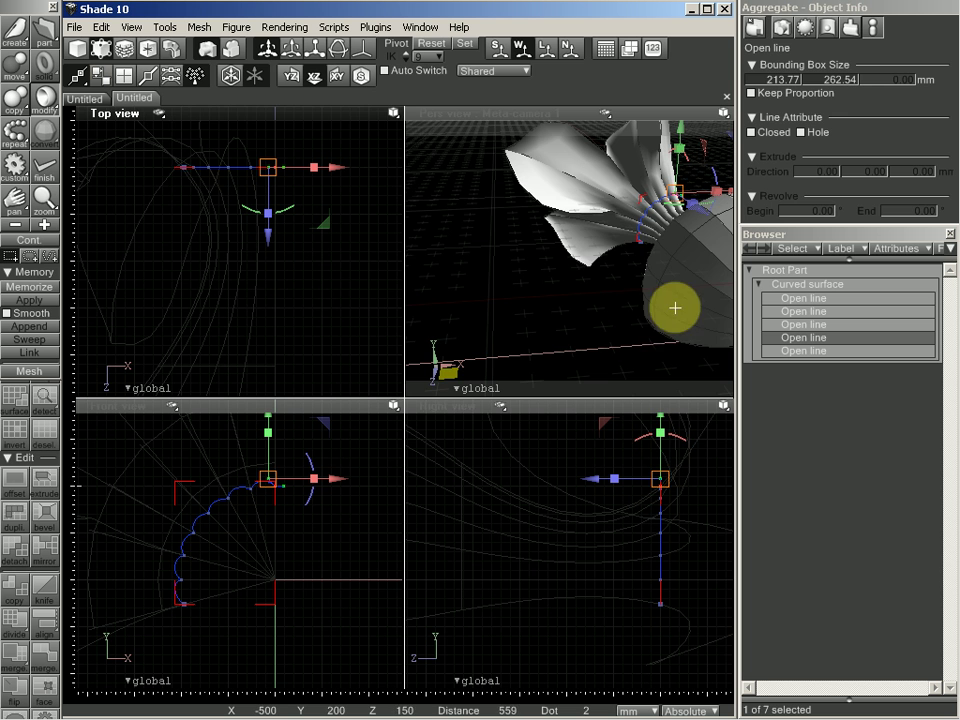
drag(545, 250, 500, 280)
drag(264, 311, 257, 294)
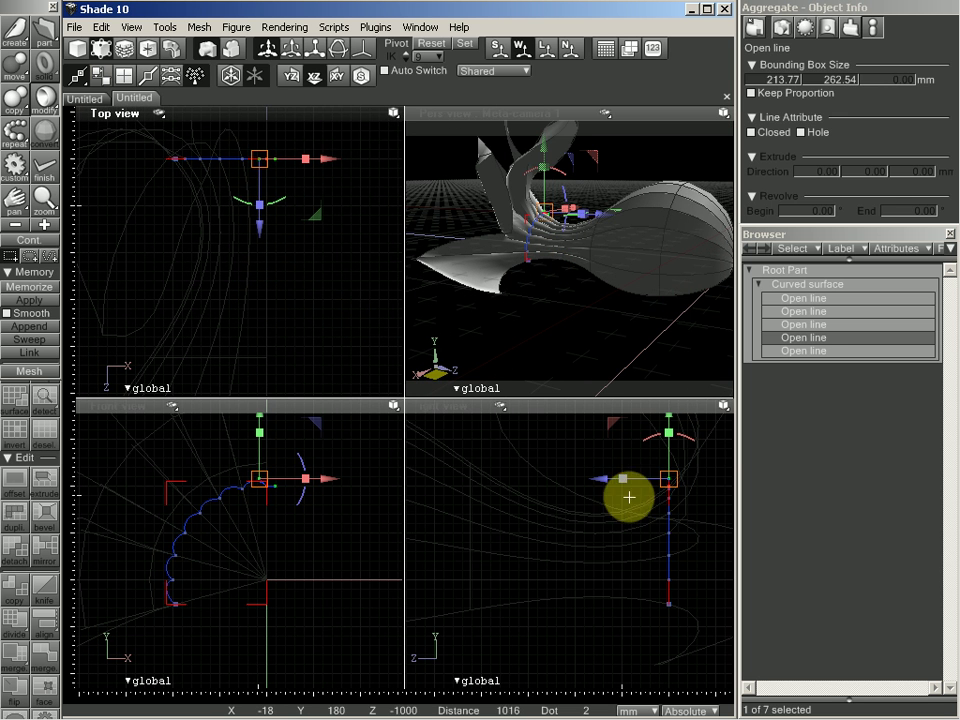
click(806, 317)
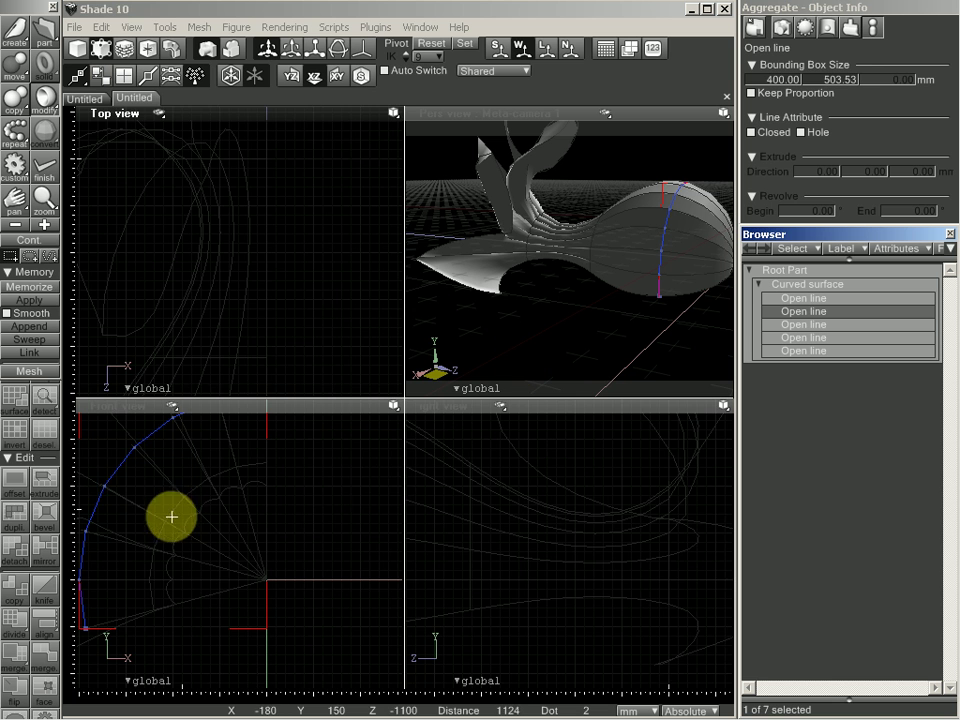
drag(172, 518, 245, 559)
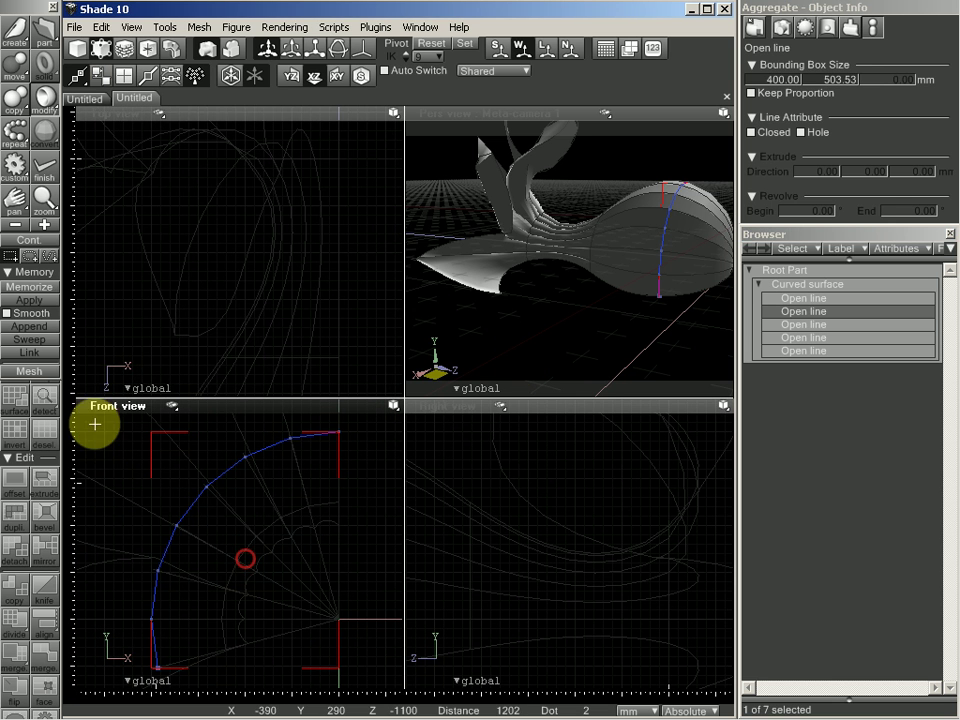
click(52, 110)
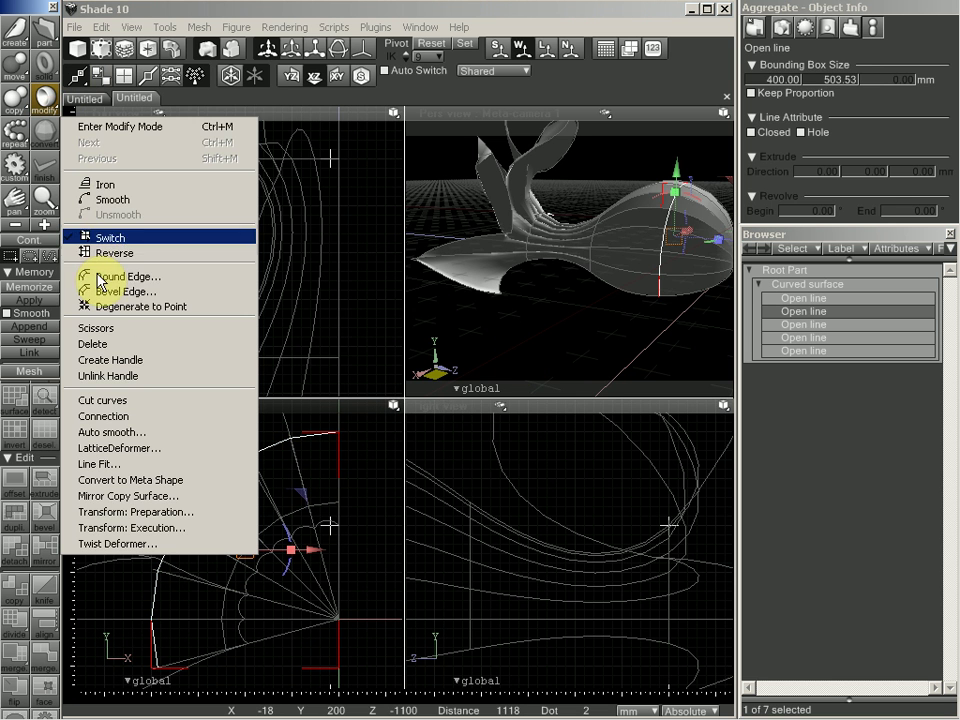
click(118, 201)
key(Return)
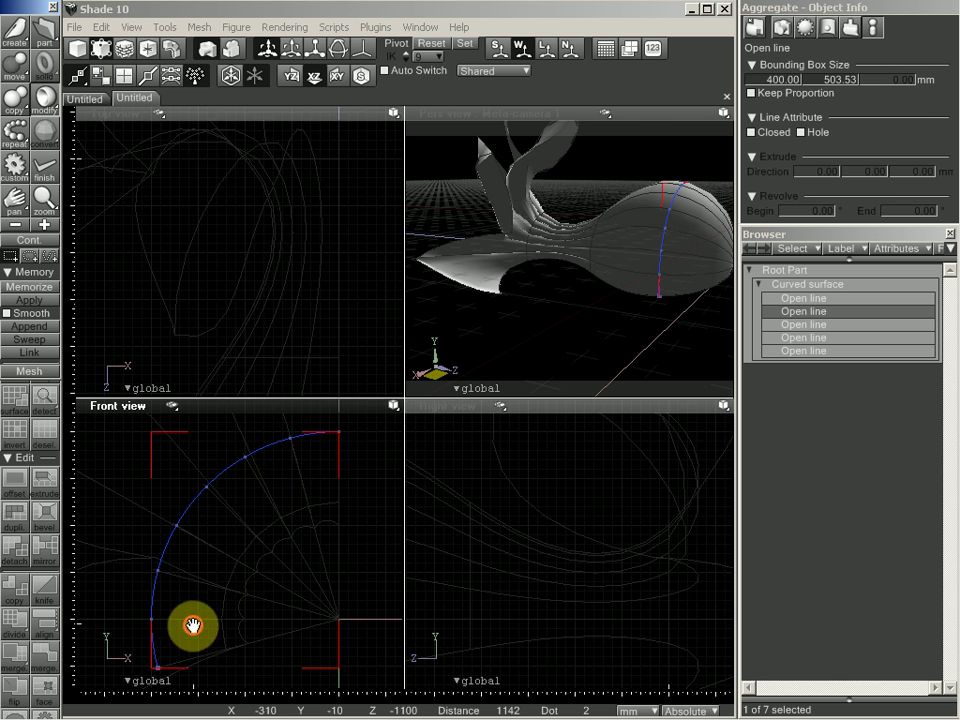
Step: Pull the tangent handles of the body line's lower points outward to bulge its lower segments into scallops
drag(193, 626, 218, 572)
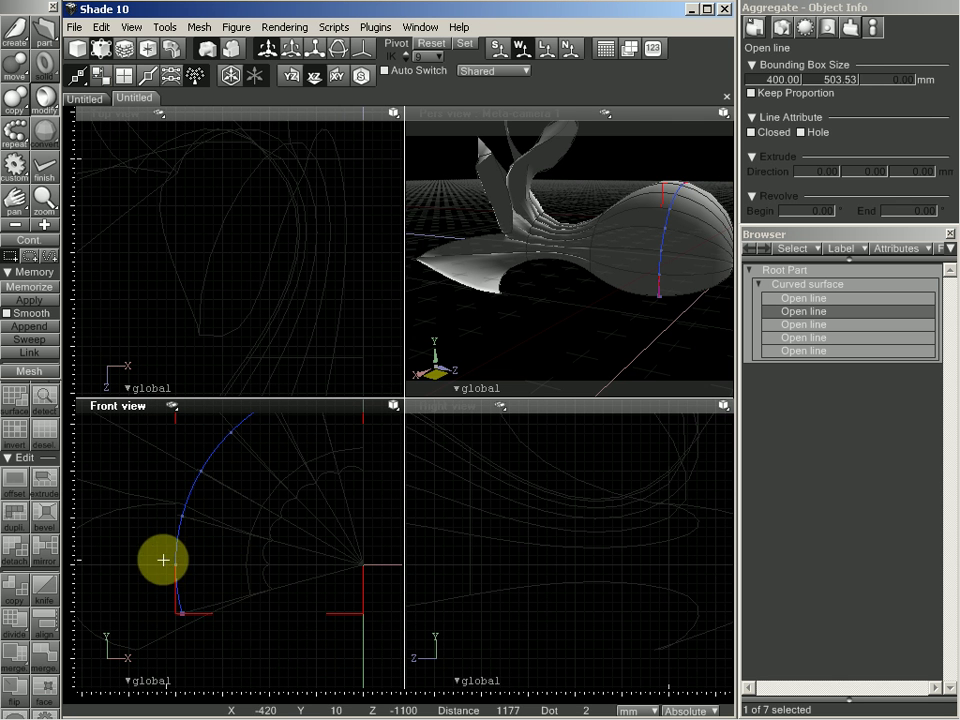
click(181, 566)
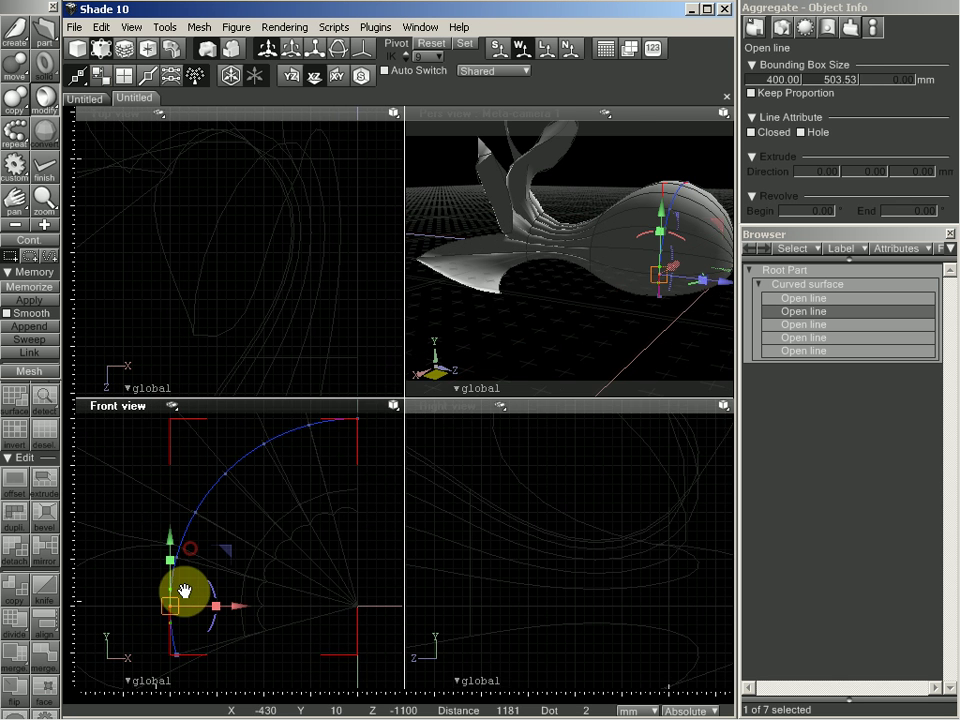
drag(178, 575, 154, 643)
click(183, 637)
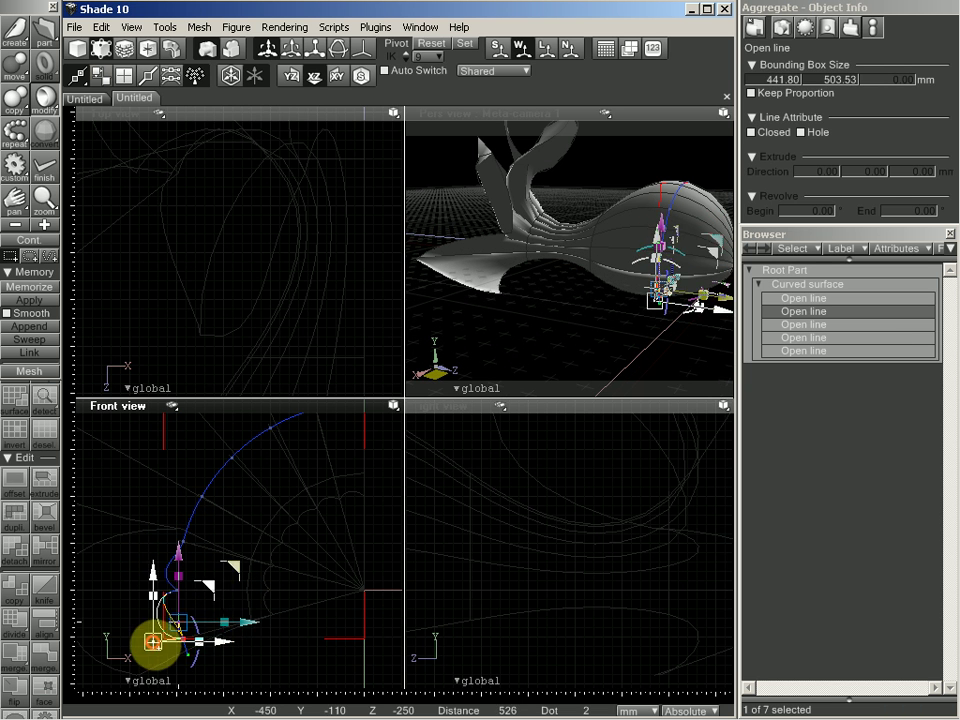
click(182, 541)
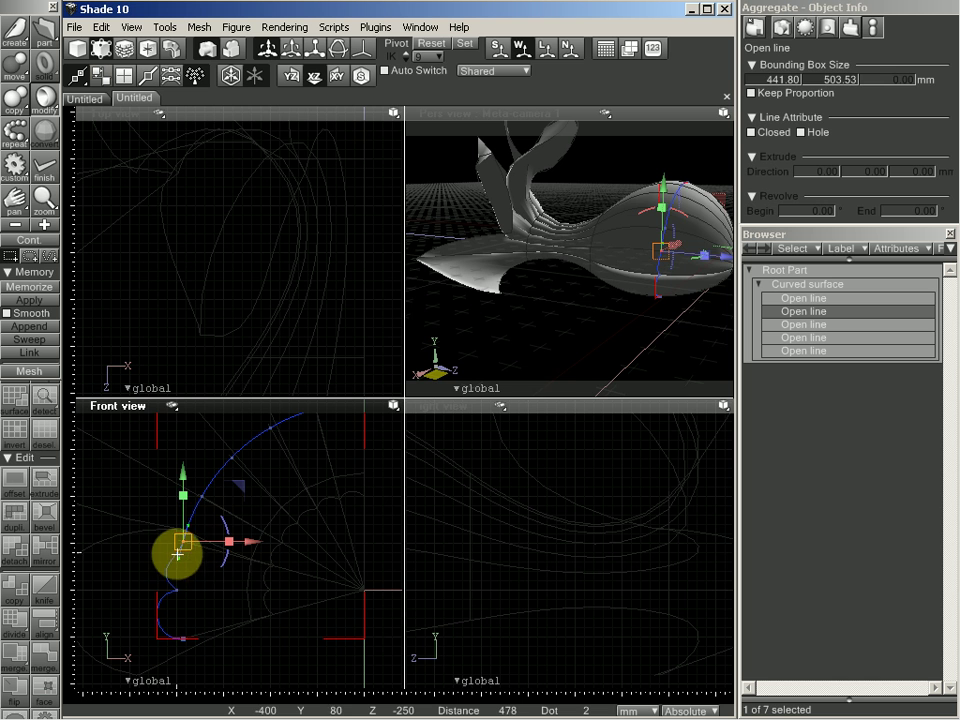
drag(179, 557, 185, 476)
click(178, 523)
click(201, 497)
drag(236, 471, 225, 525)
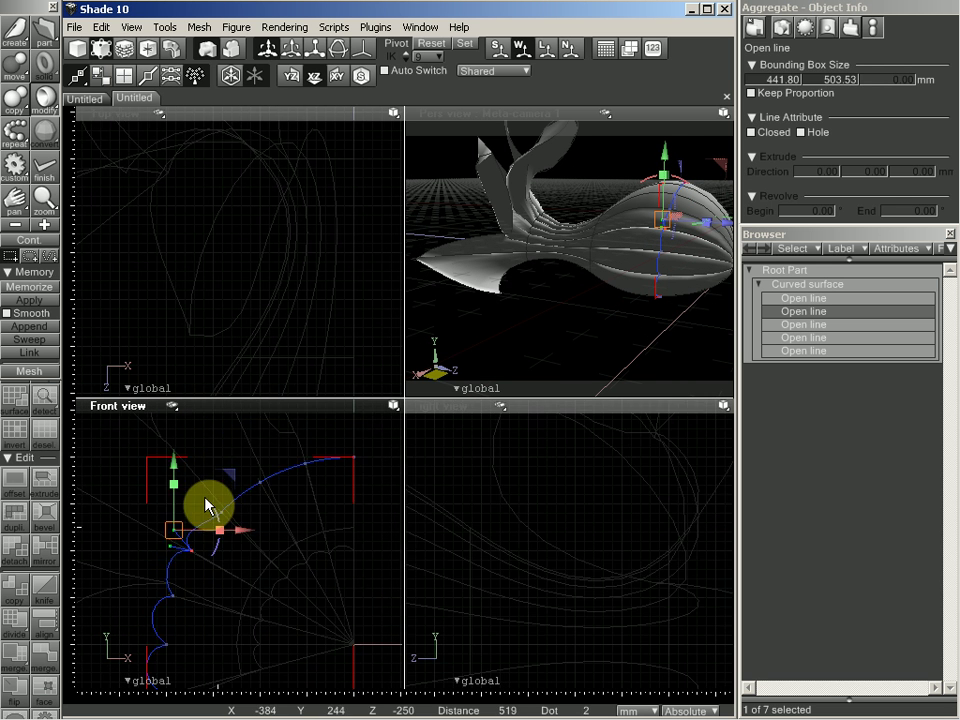
Step: Swing both tangent handles of the body line's next point up outward to continue the scallops along the arc
scroll(207, 499, up, 1)
click(236, 524)
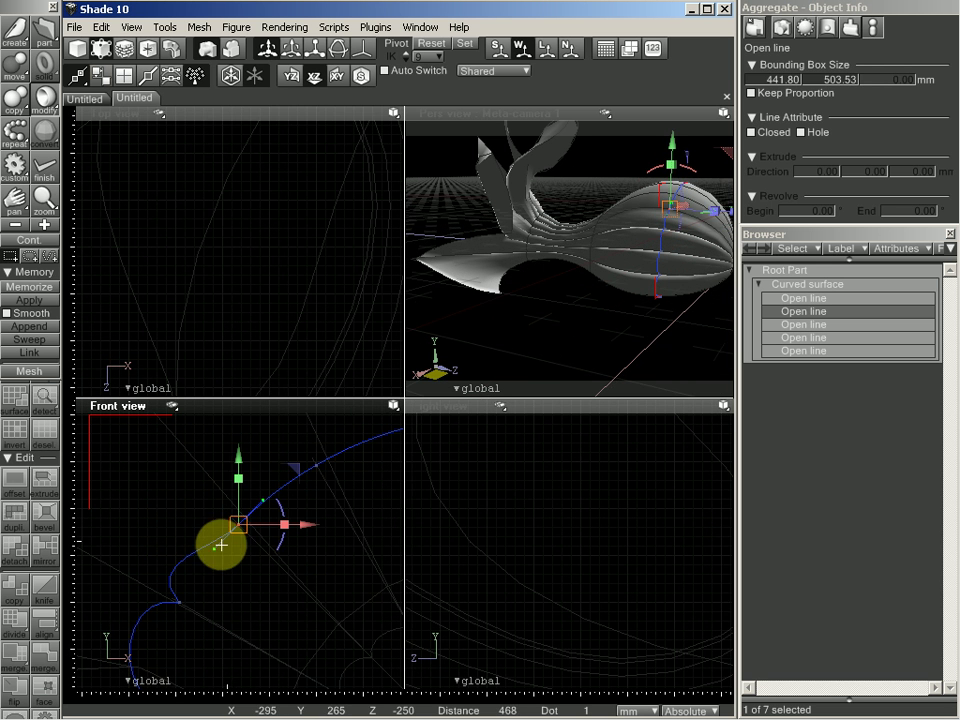
drag(213, 545, 202, 520)
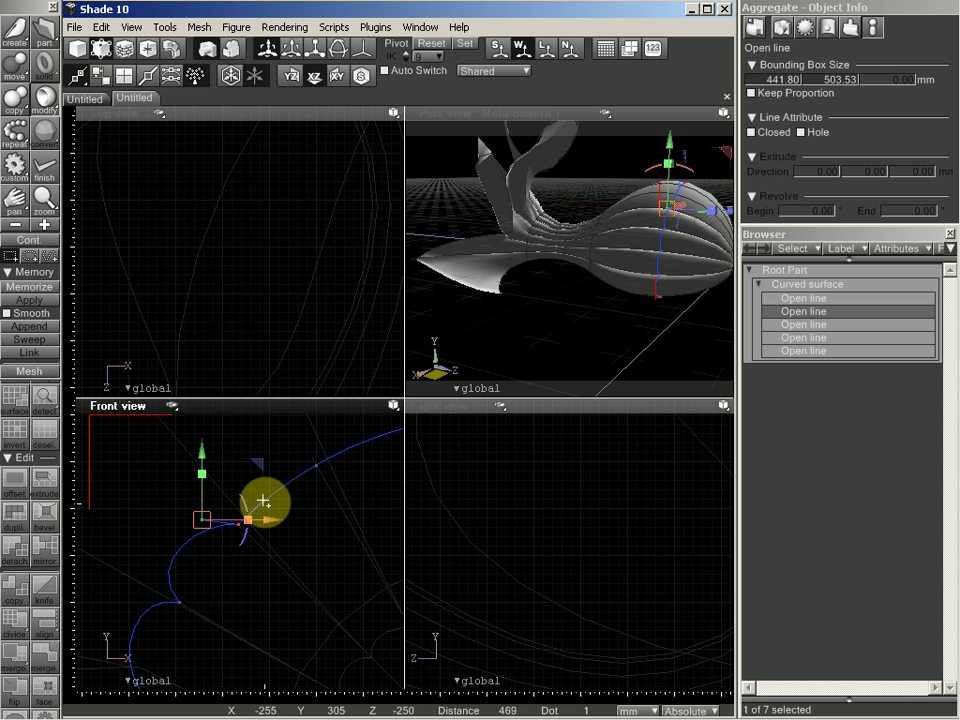
drag(262, 500, 245, 530)
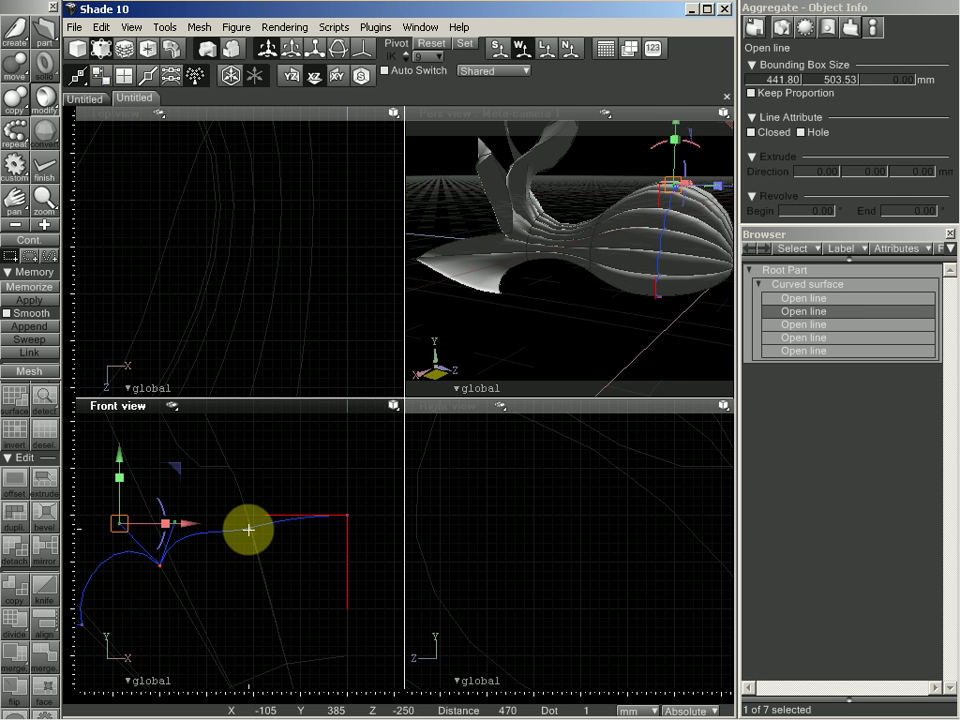
Step: Raise the handles of the body line's second-to-last point and centre-line end point to bulge the topmost segments
click(248, 530)
click(243, 529)
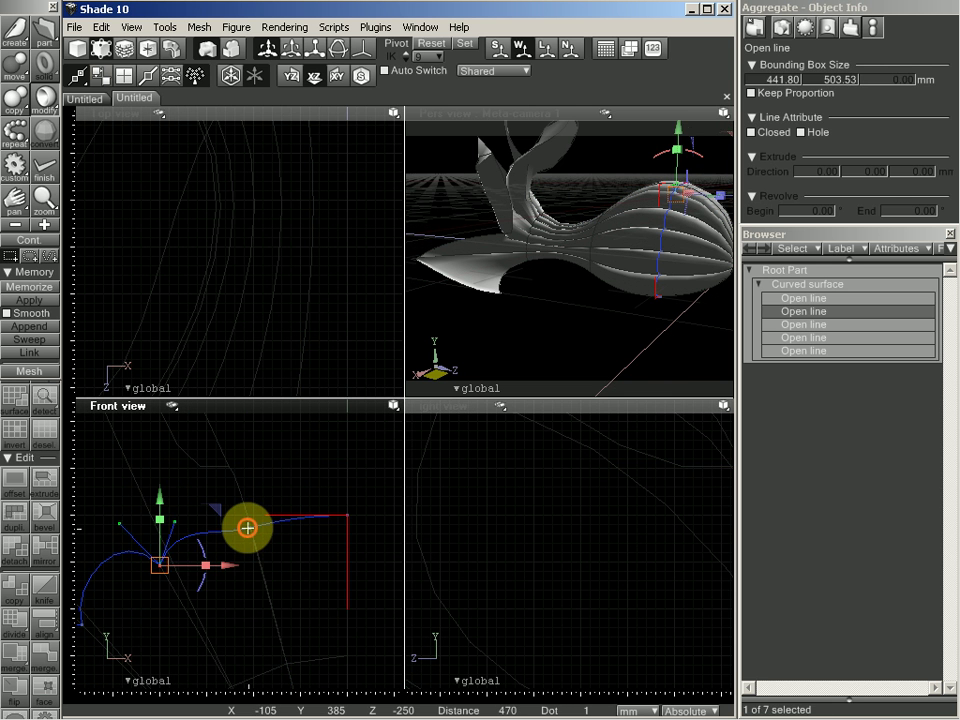
click(247, 528)
key(ctrl+z)
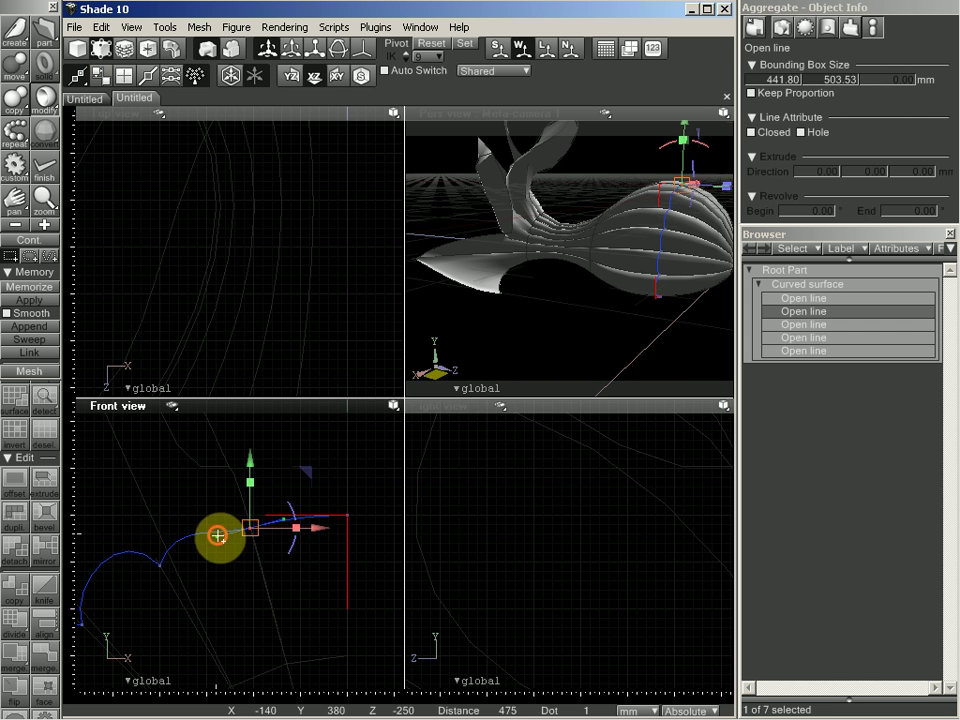
drag(217, 535, 288, 515)
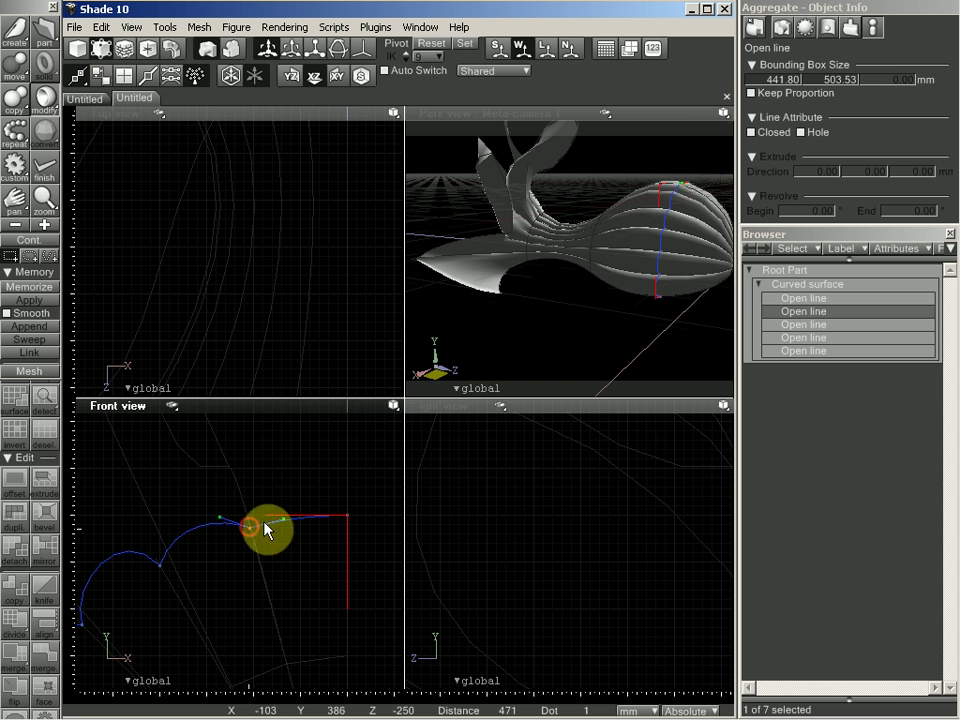
drag(284, 520, 317, 491)
mouse_move(557, 300)
mouse_down()
mouse_move(527, 325)
mouse_move(561, 321)
mouse_up()
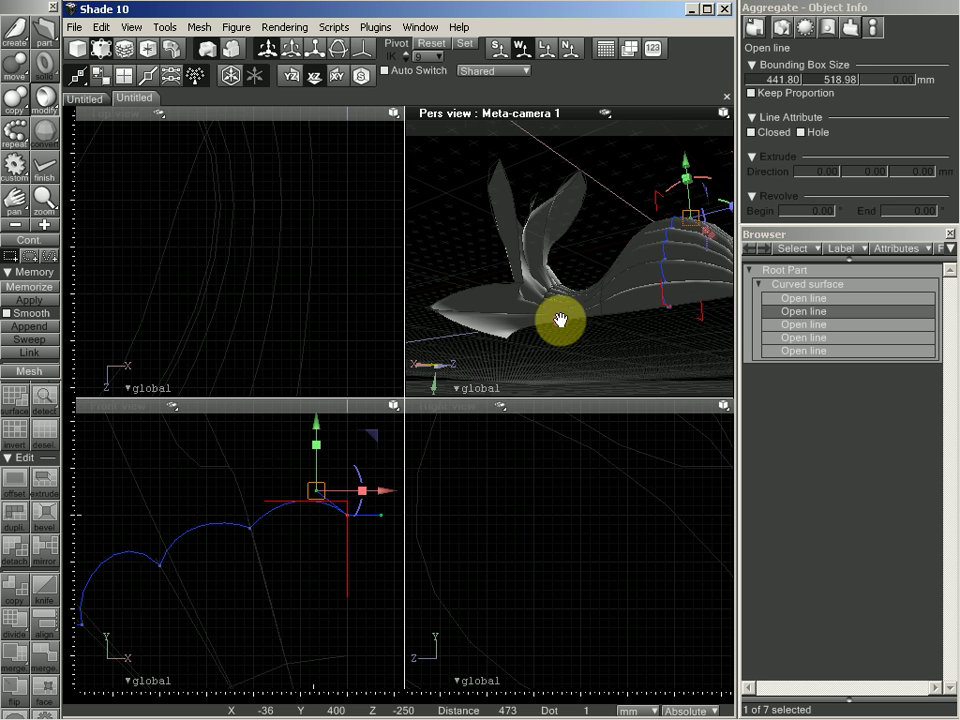
drag(317, 579, 316, 478)
scroll(269, 562, down, 1)
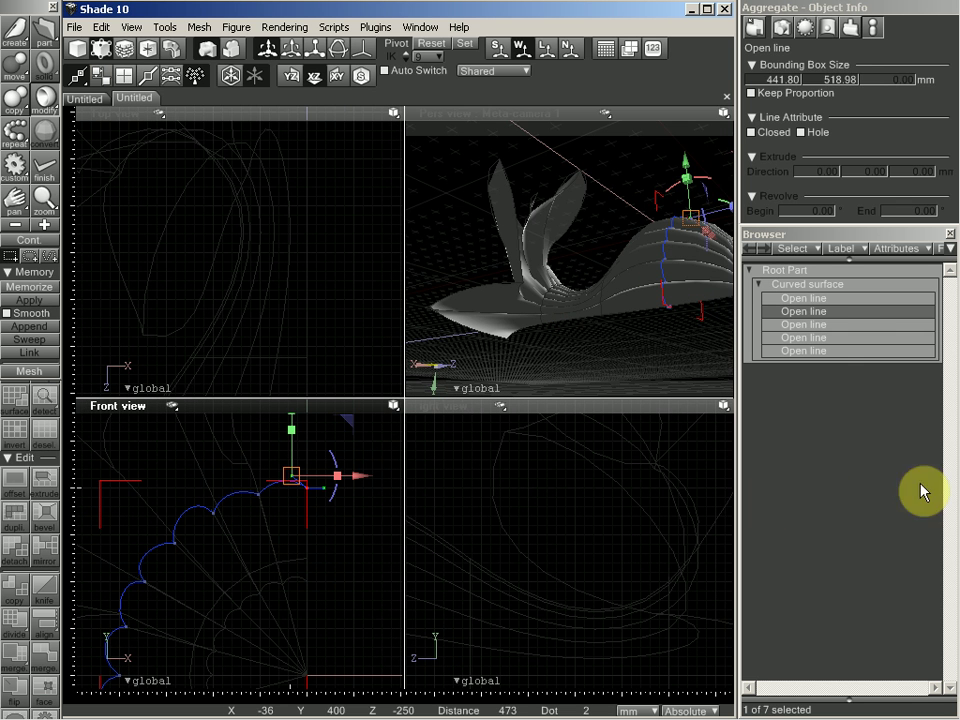
Step: Switch the surface to its lengthwise lines and move the fifth line's wide-body point outward and toward the body's tip
click(822, 299)
drag(585, 302, 628, 259)
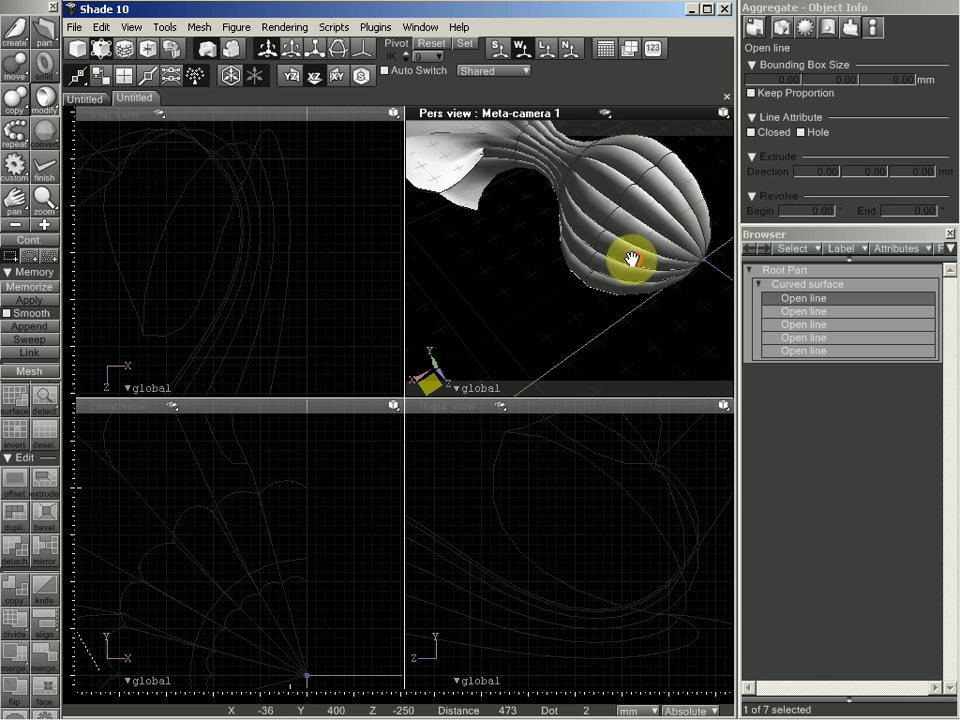
drag(251, 548, 316, 551)
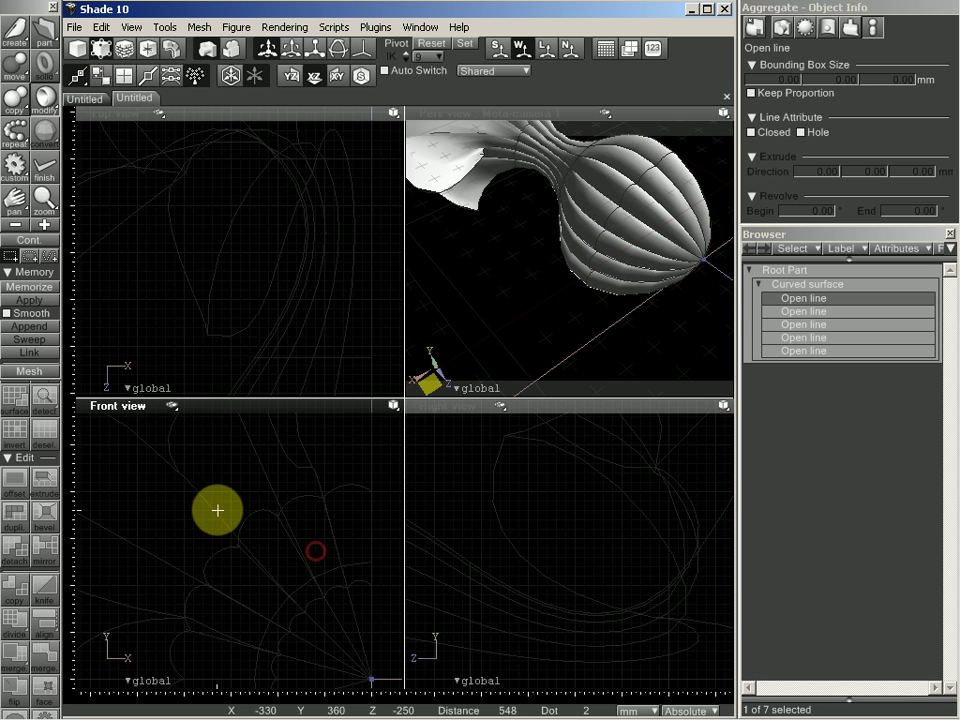
click(212, 508)
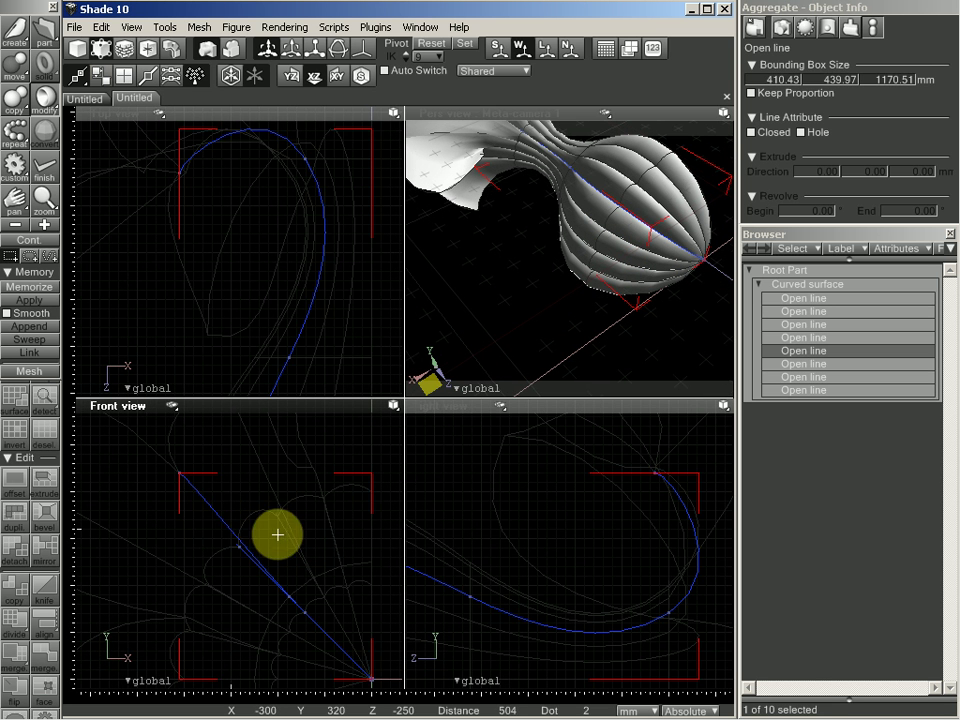
drag(560, 575, 682, 556)
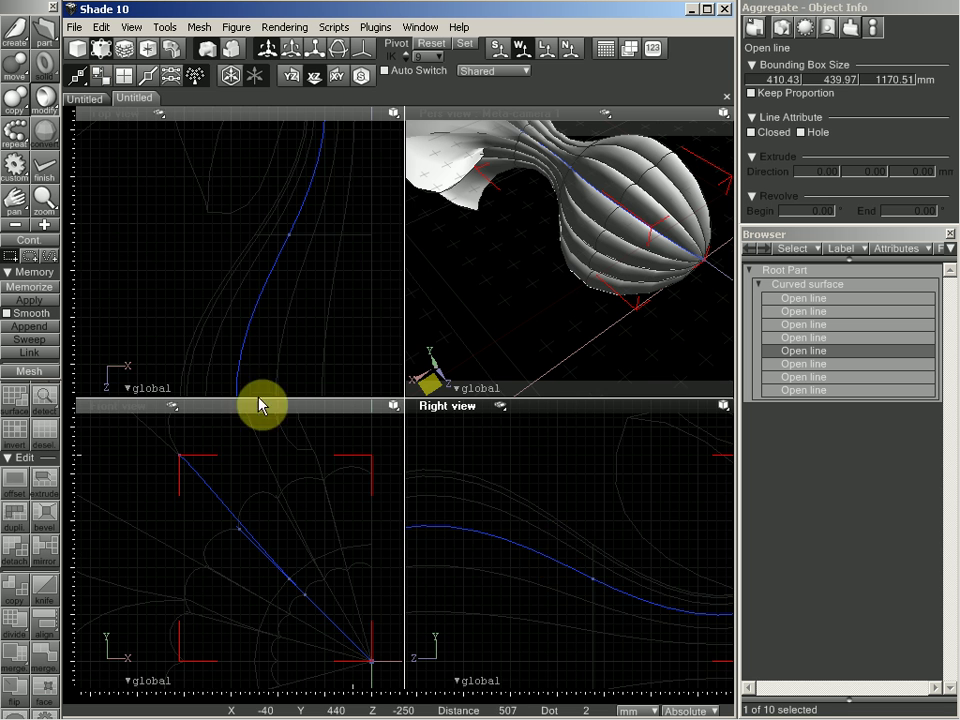
right_drag(203, 296, 178, 221)
right_drag(209, 279, 240, 307)
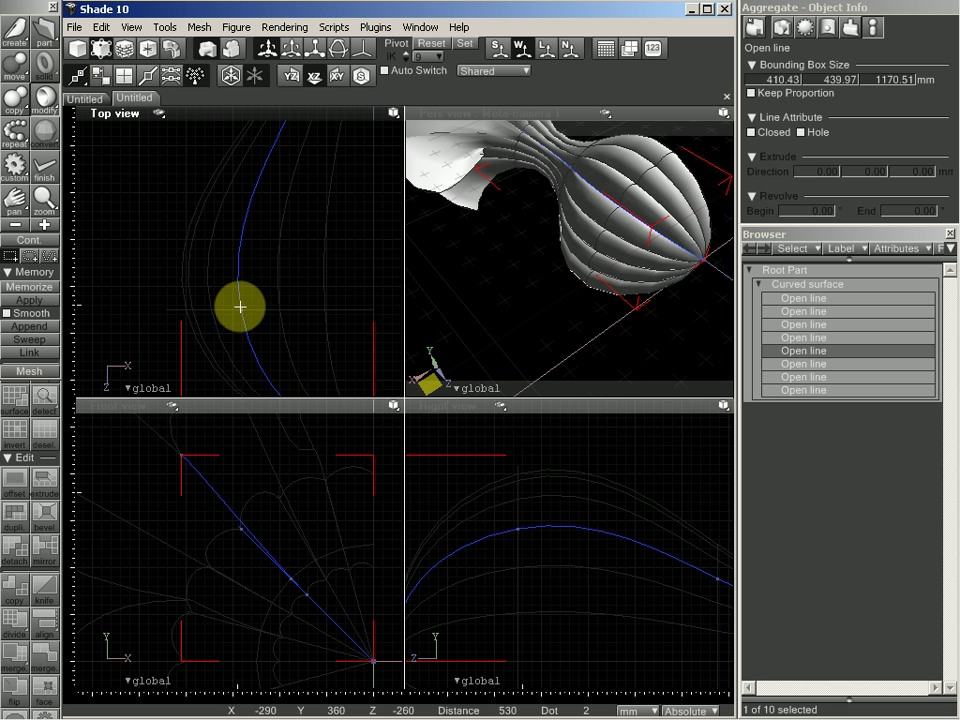
drag(231, 331, 227, 347)
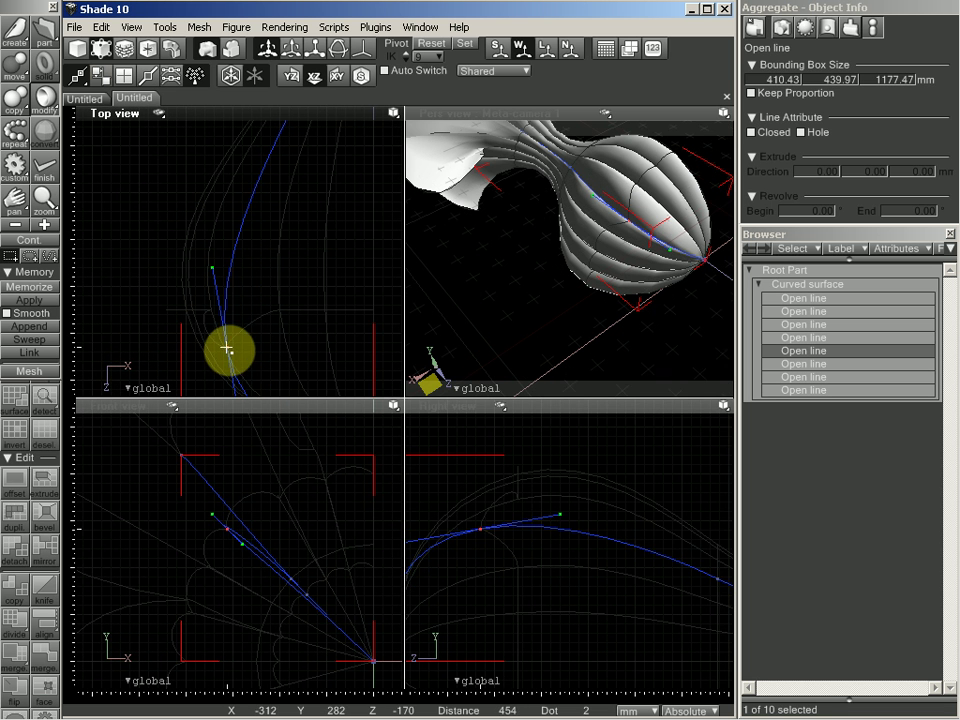
Step: Try moving the seventh lengthwise line's wide-body point outward and downward, and inspect the rib shape
drag(281, 294, 278, 236)
click(297, 278)
click(568, 481)
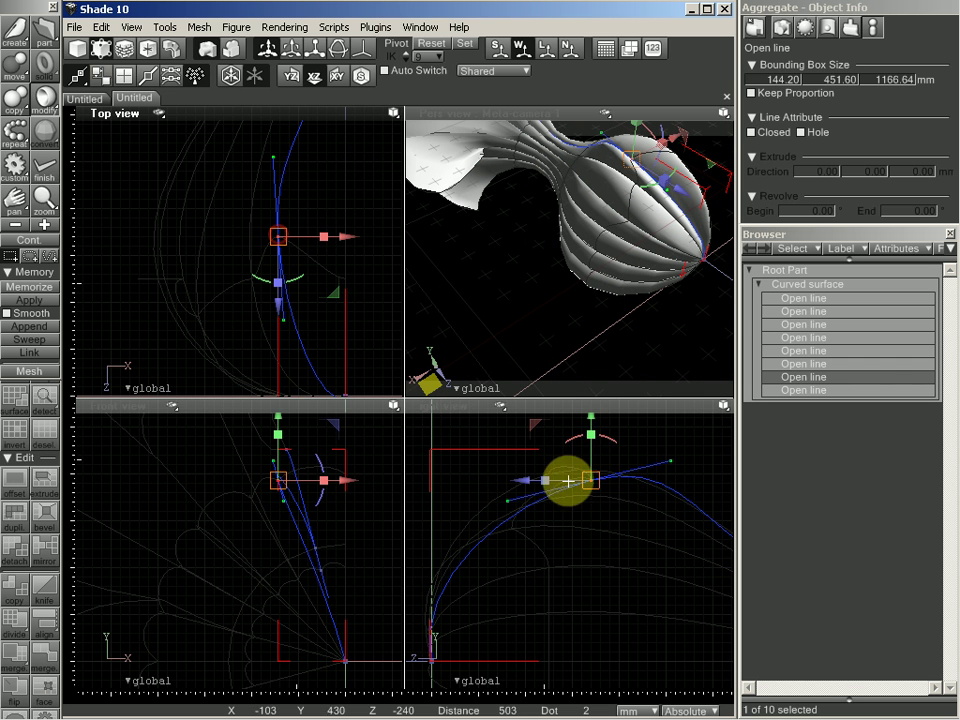
click(593, 426)
drag(600, 465, 600, 507)
drag(606, 193, 636, 195)
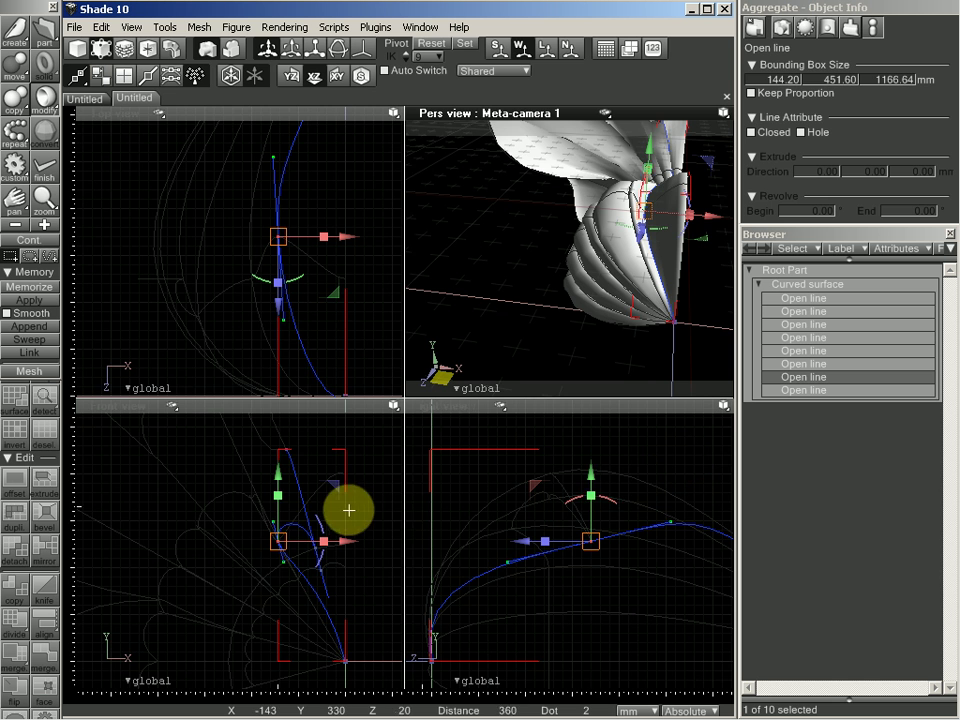
drag(309, 512, 322, 477)
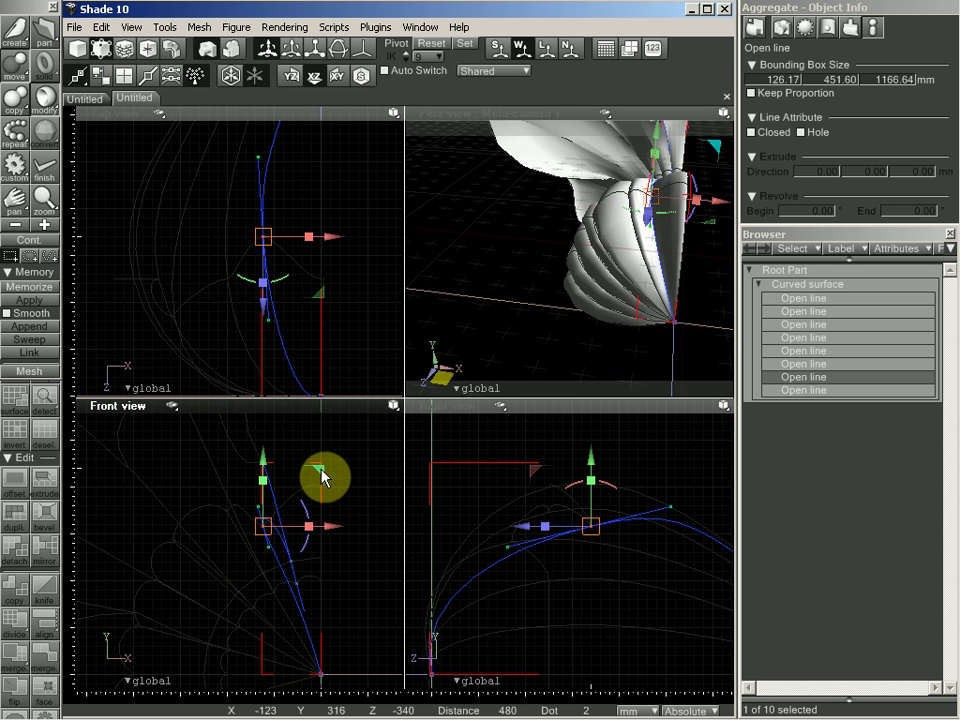
mouse_move(598, 203)
mouse_down()
mouse_move(606, 199)
mouse_move(580, 200)
mouse_up()
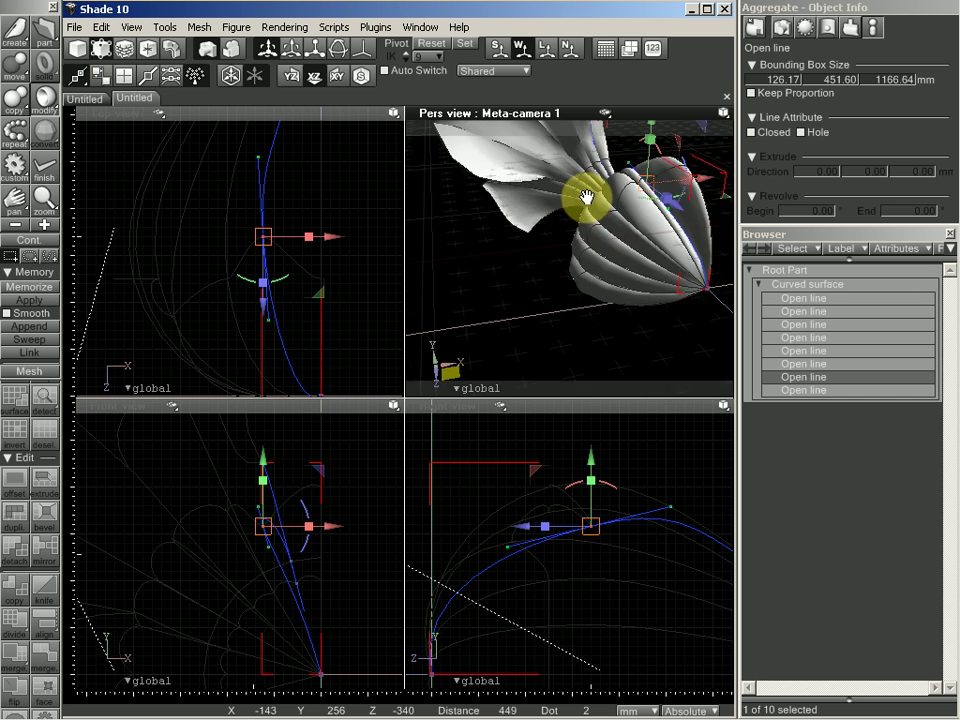
drag(582, 177, 599, 176)
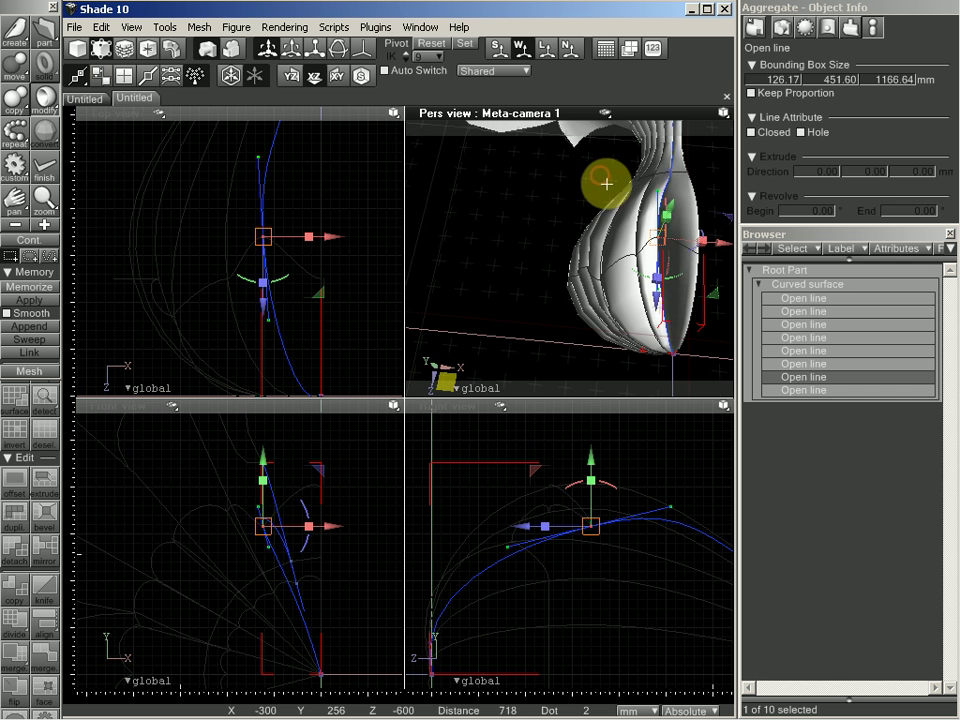
Step: Undo the point moves on the seventh lengthwise line and inspect the ribs and tail
key(ctrl+z)
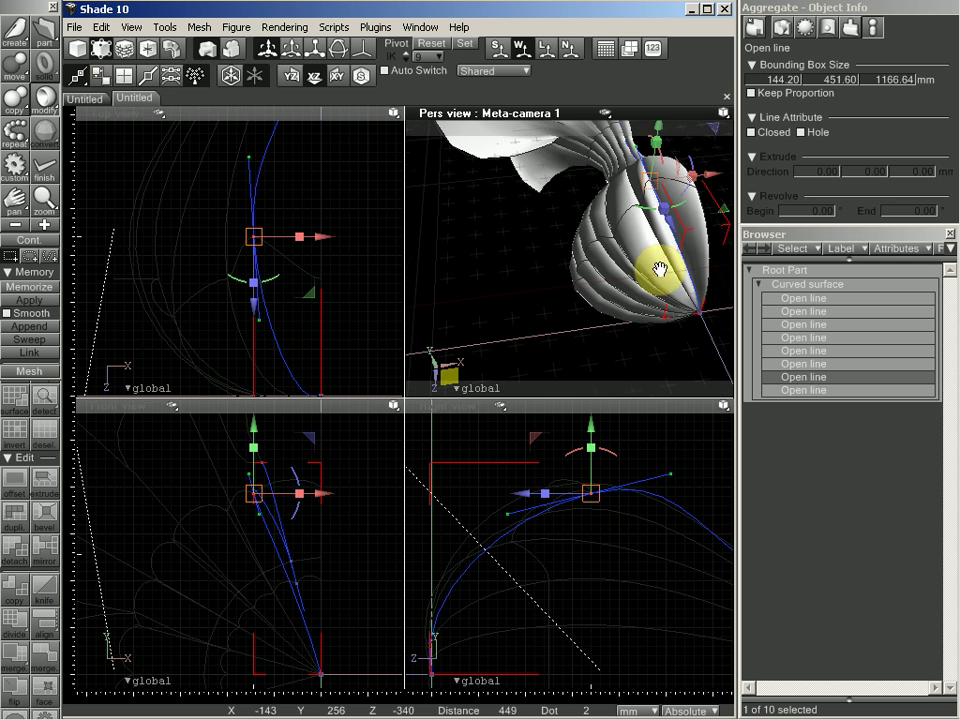
key(ctrl+y)
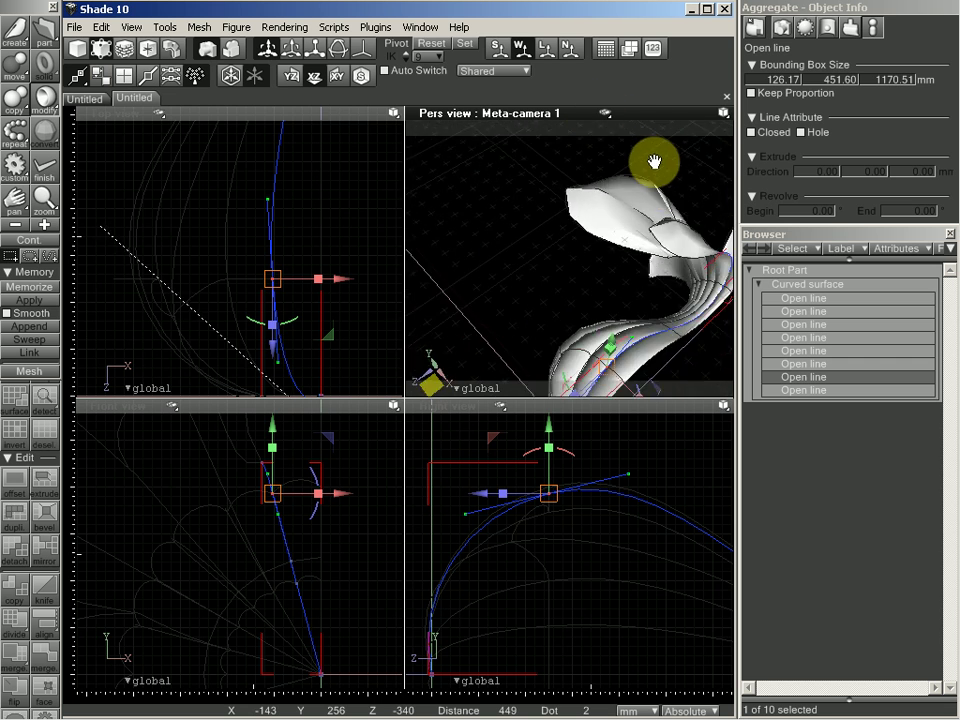
drag(675, 152, 651, 150)
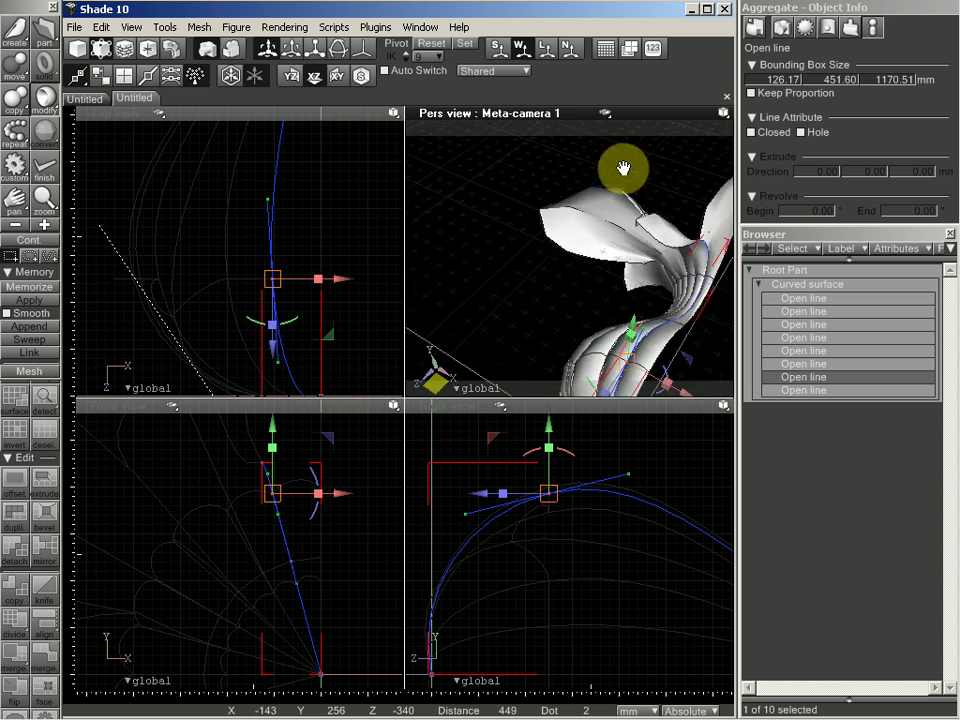
drag(573, 177, 548, 237)
Step: Select the whole curved surface and create a link copy of it, using a point on the centre line
click(810, 270)
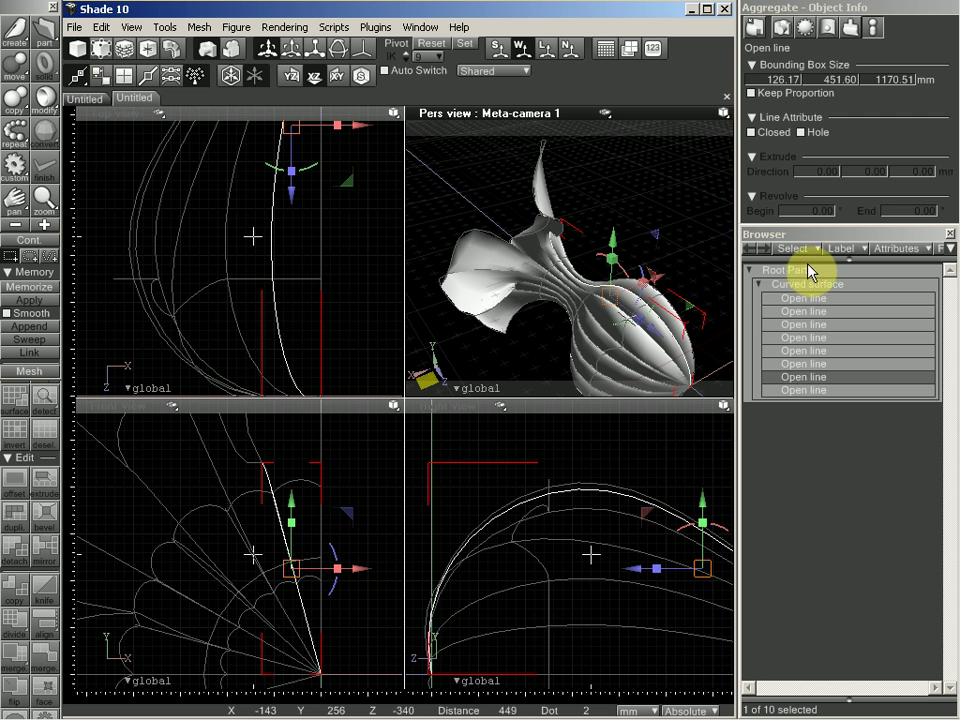
click(801, 289)
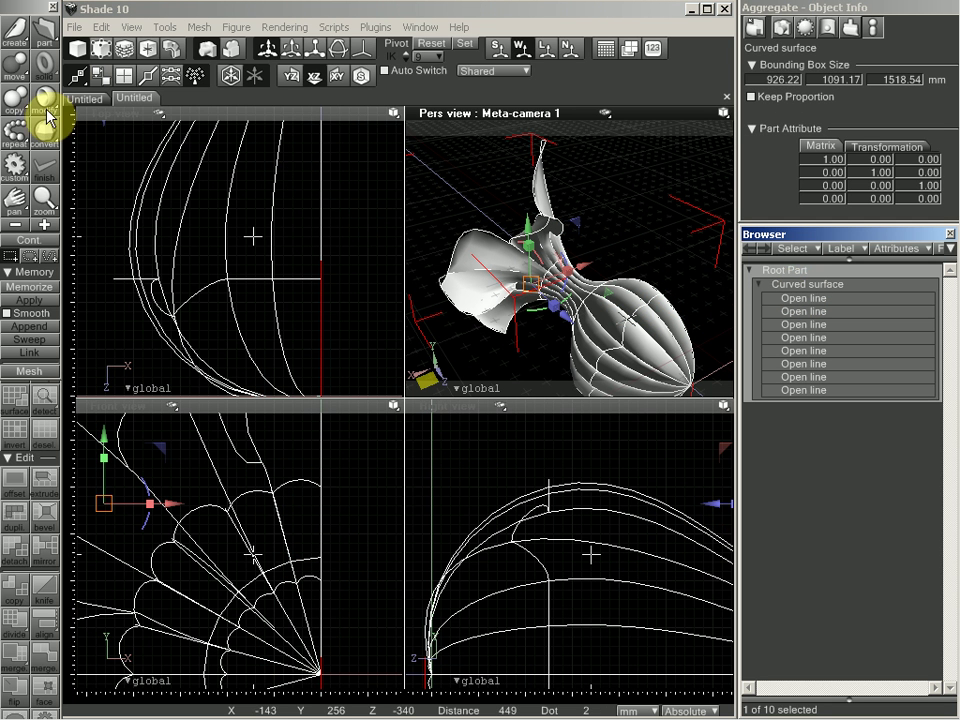
click(16, 98)
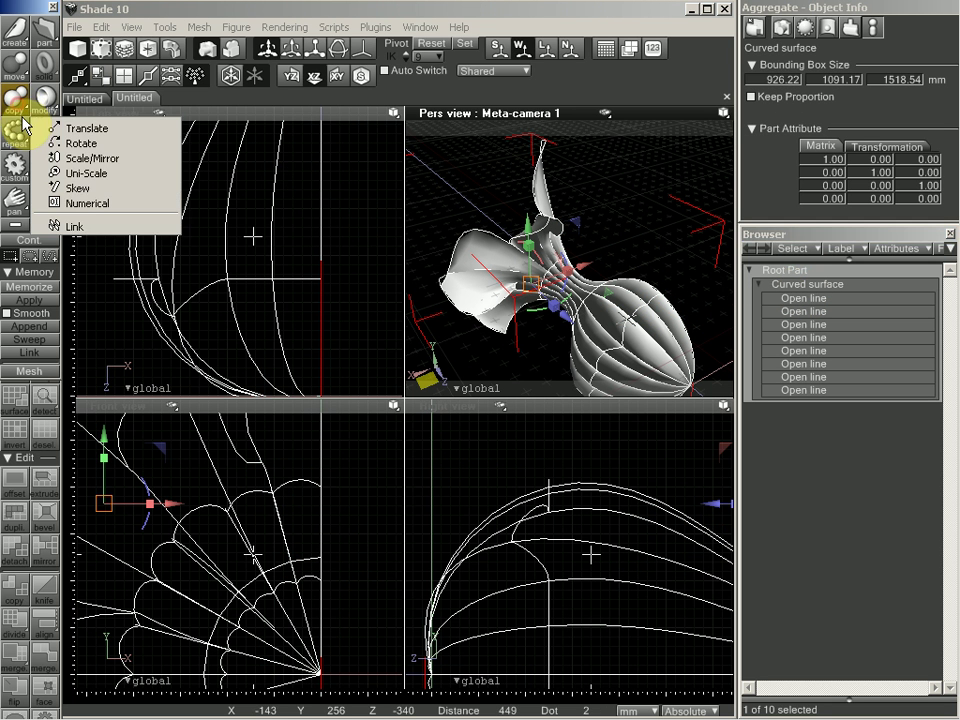
click(75, 226)
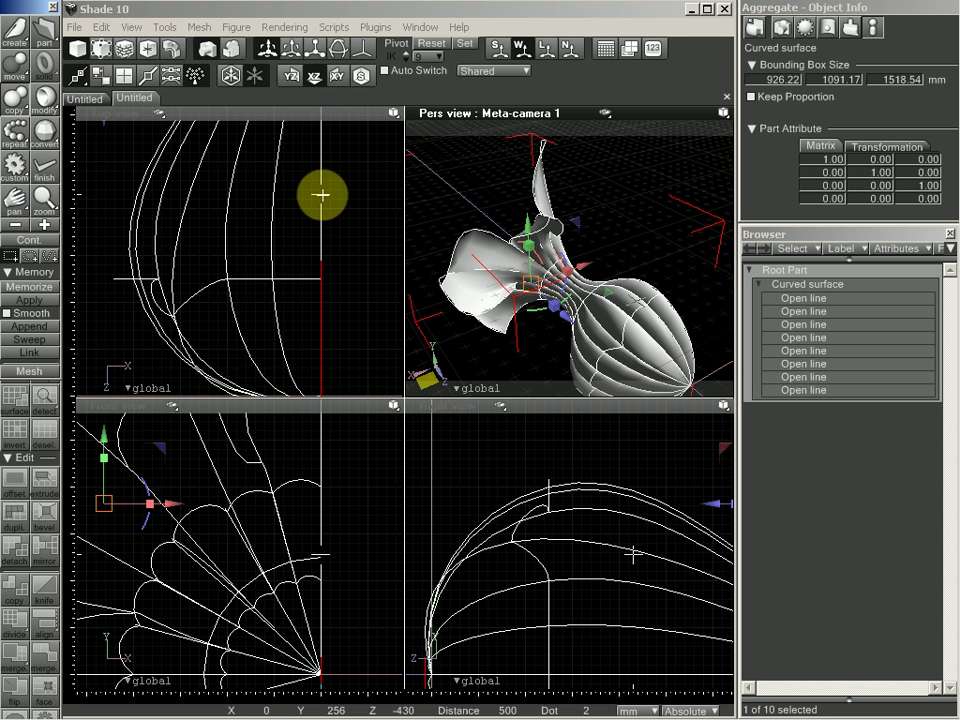
click(321, 195)
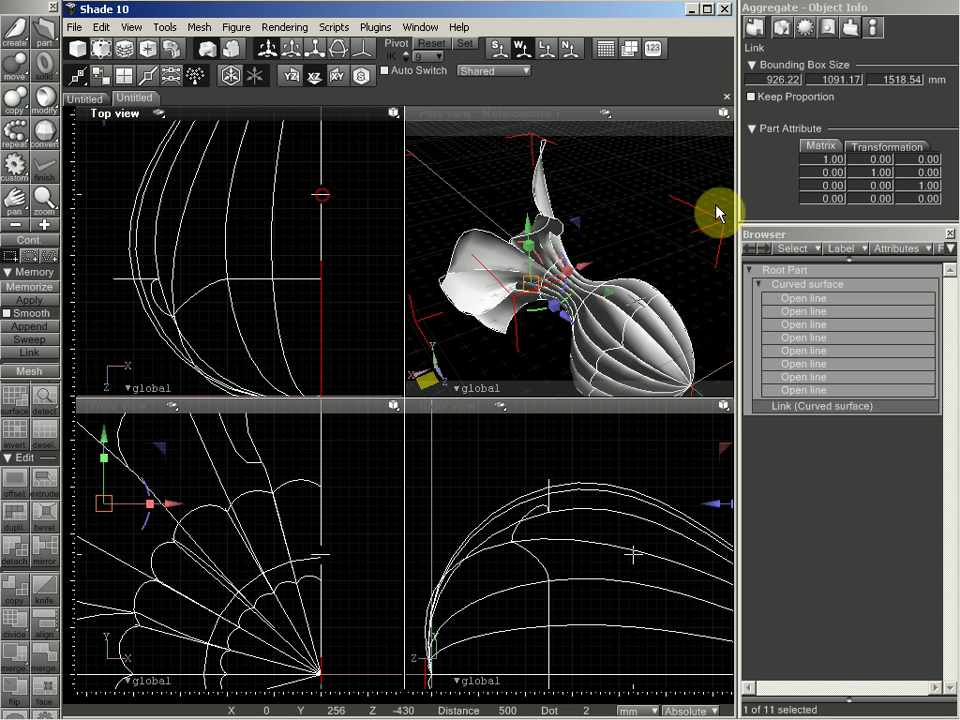
Step: Mirror the linked surface across the centre line with a numerical move, setting its X scale to -1
click(17, 76)
click(87, 168)
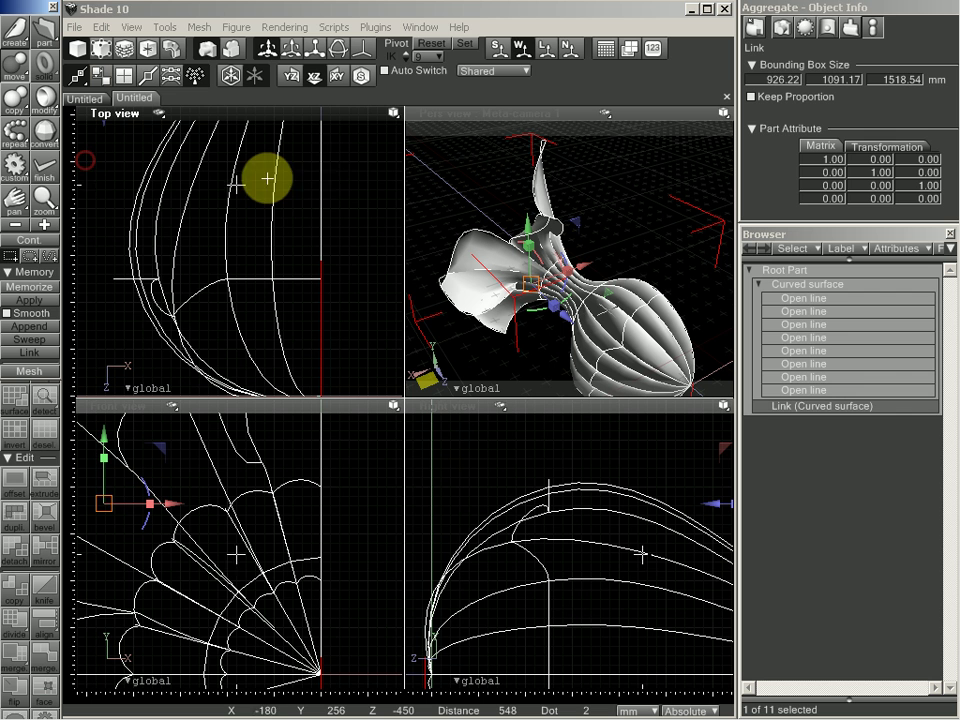
click(319, 171)
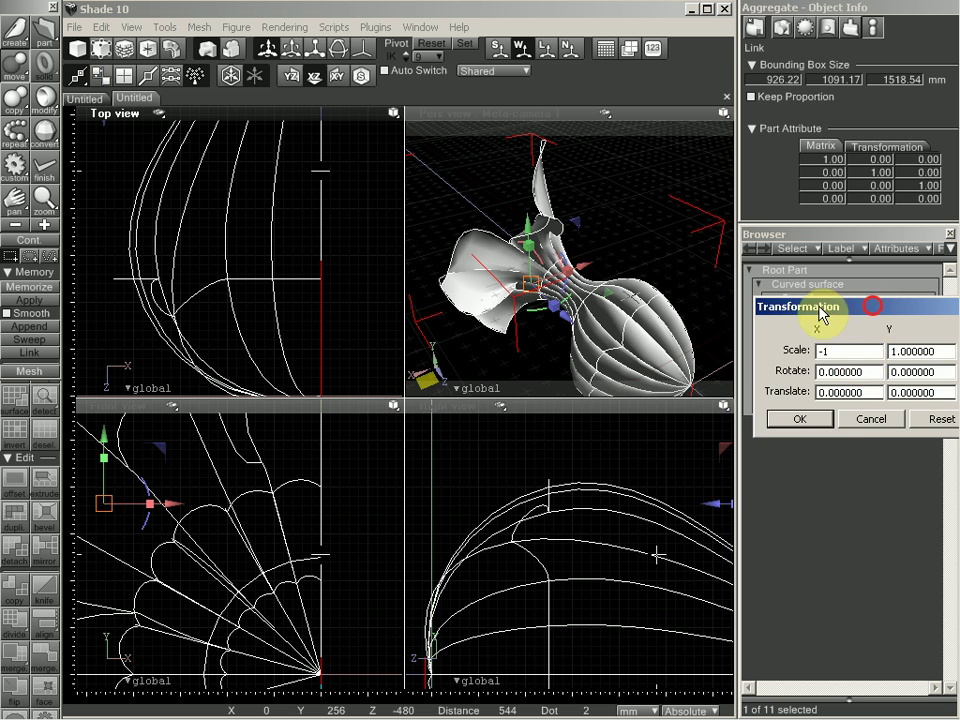
drag(822, 313, 458, 329)
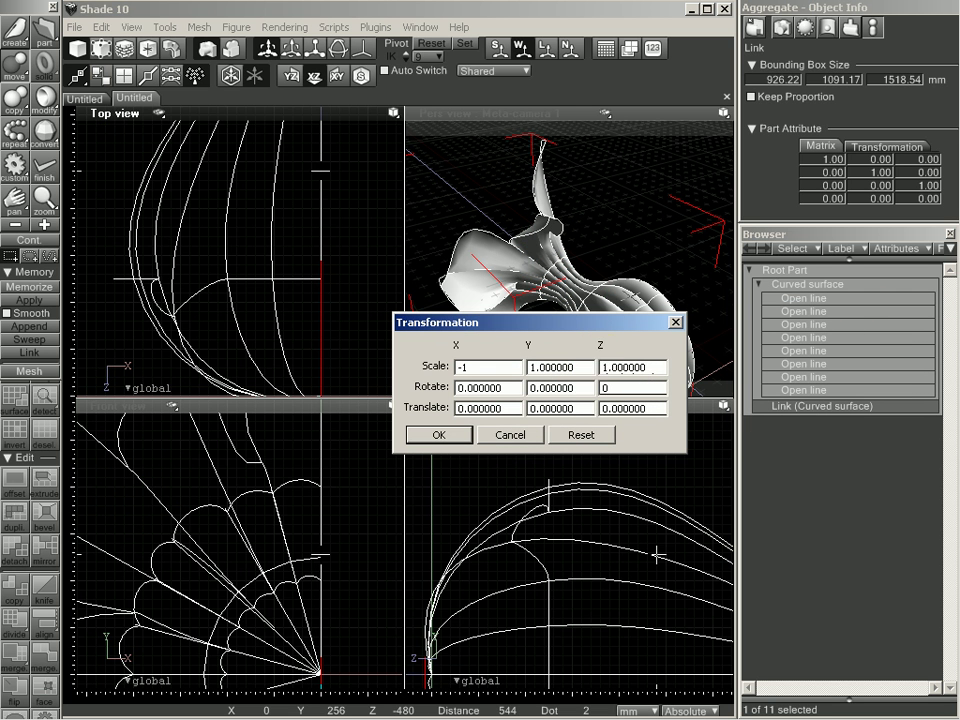
click(453, 431)
drag(270, 298, 180, 300)
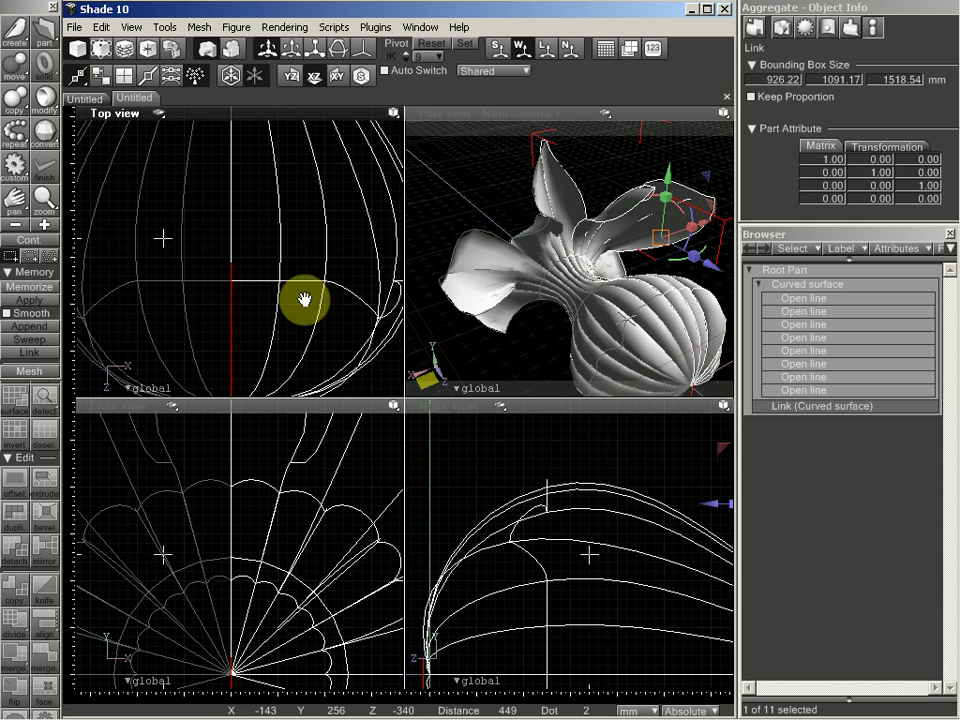
drag(658, 296, 491, 440)
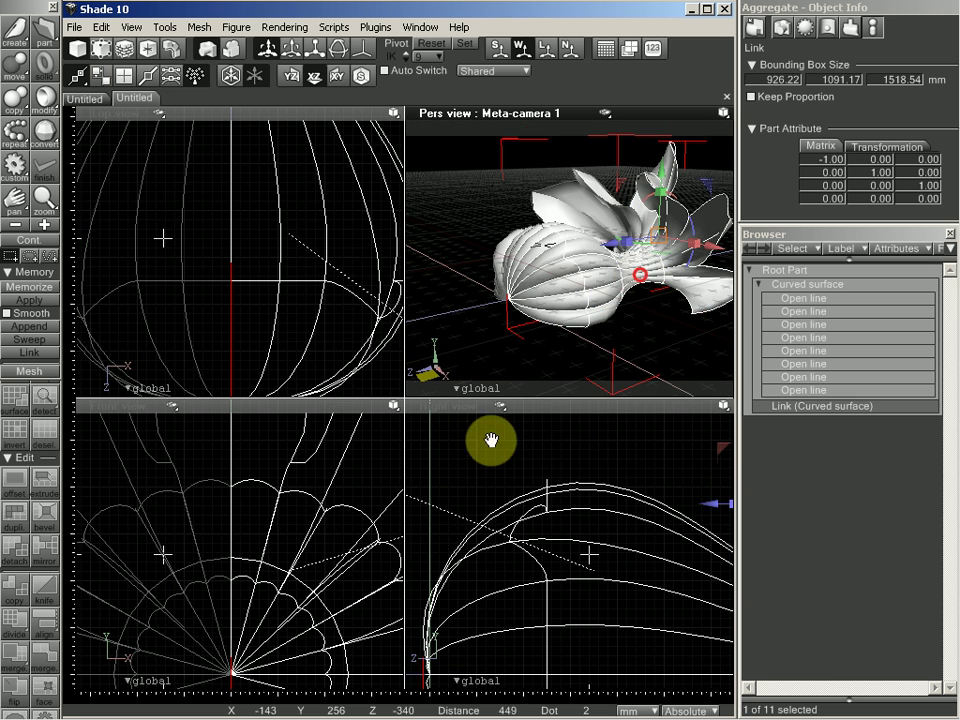
Step: Delete the first lengthwise line along the underside of the curved surface
click(813, 298)
drag(579, 240, 506, 274)
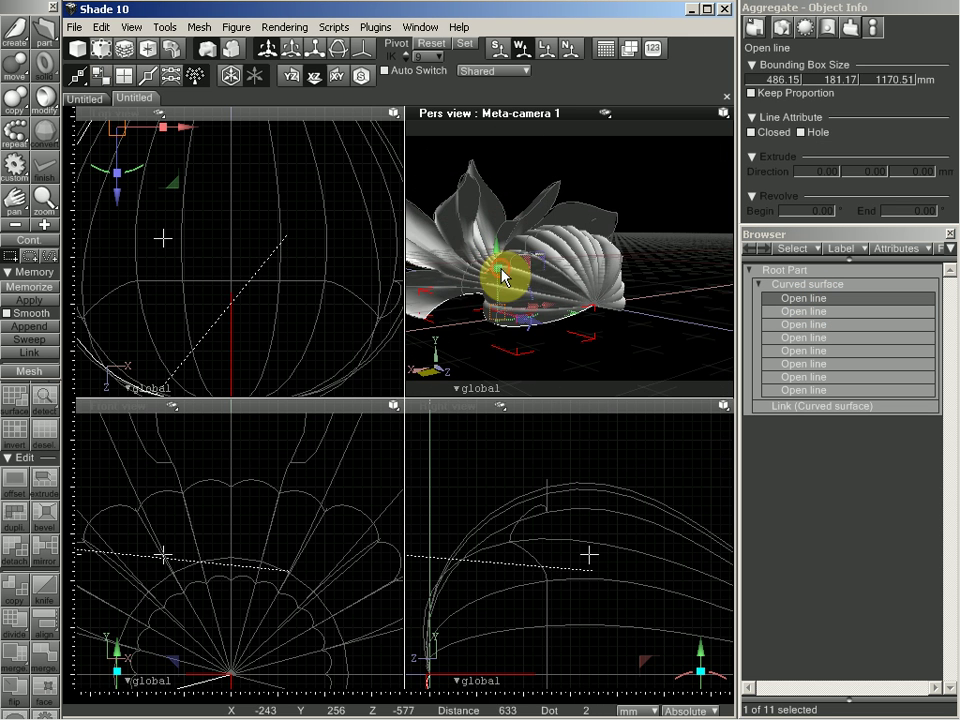
key(Delete)
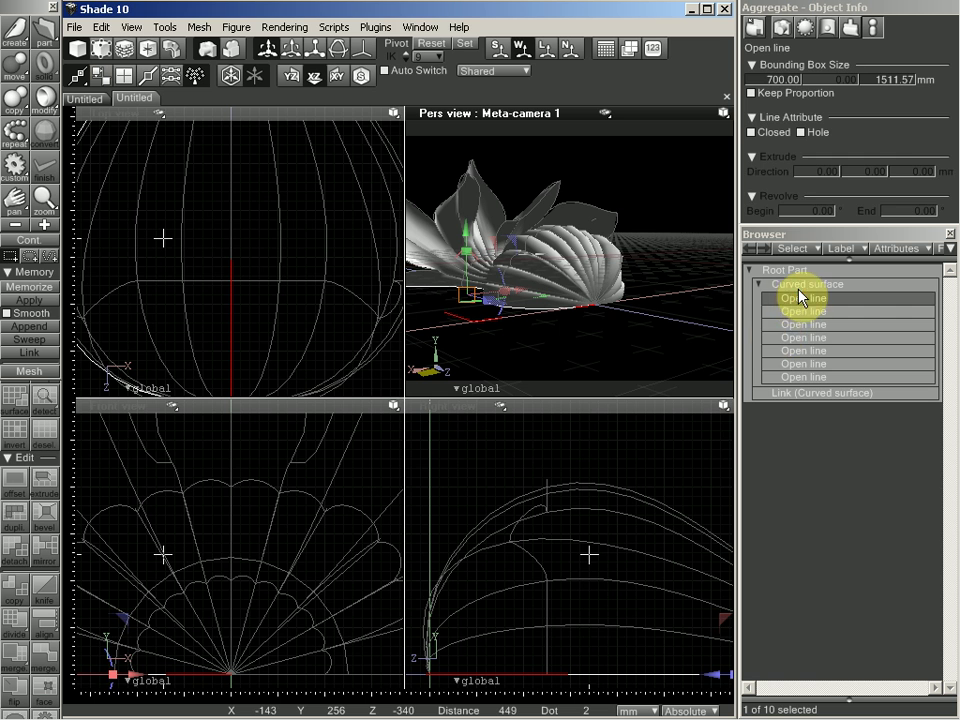
Step: Group the curved surface and its mirrored link into a new part
click(794, 288)
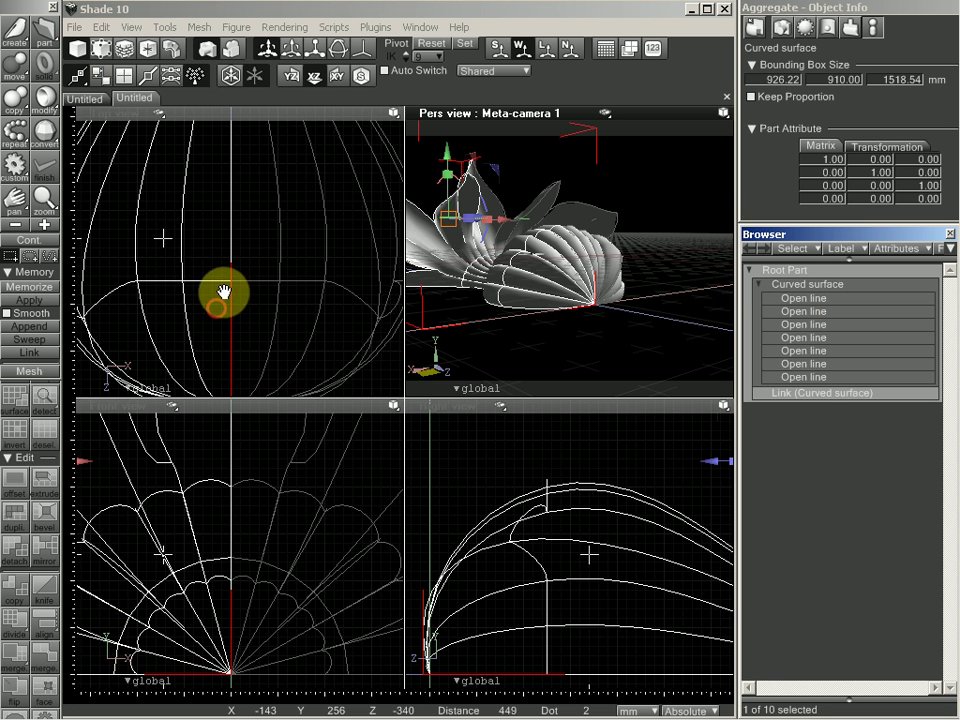
drag(225, 294, 234, 233)
shift+click(806, 400)
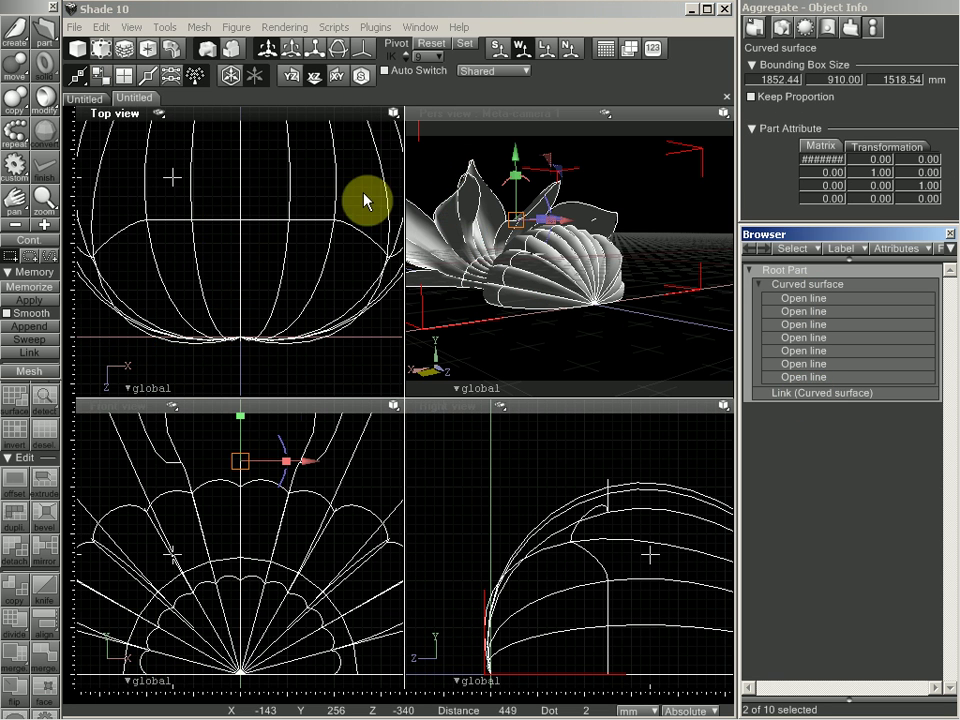
click(44, 35)
click(80, 62)
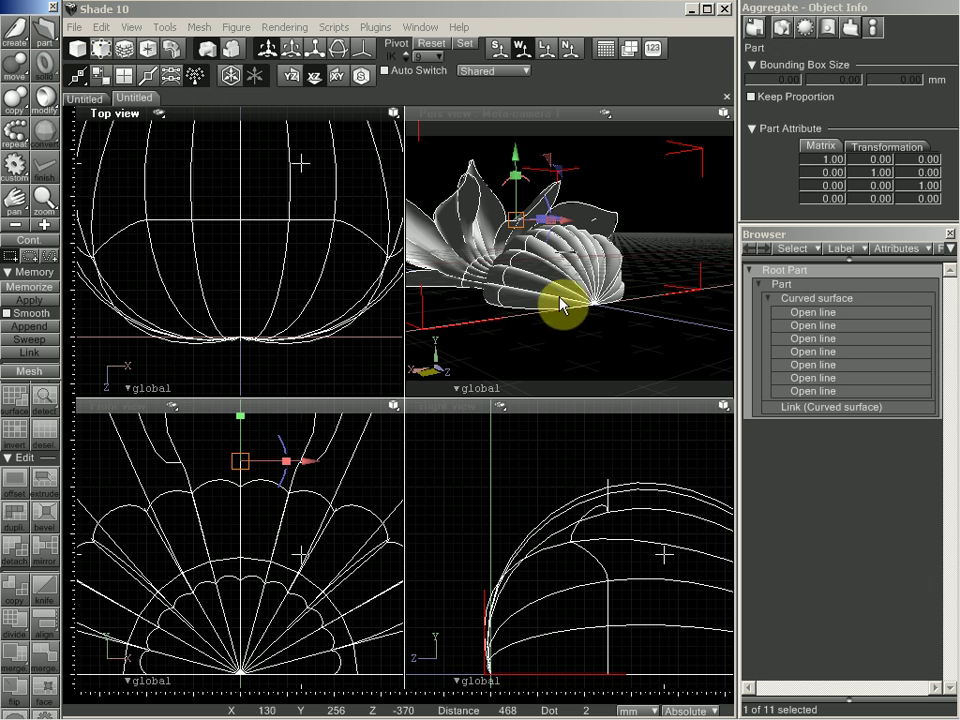
click(18, 108)
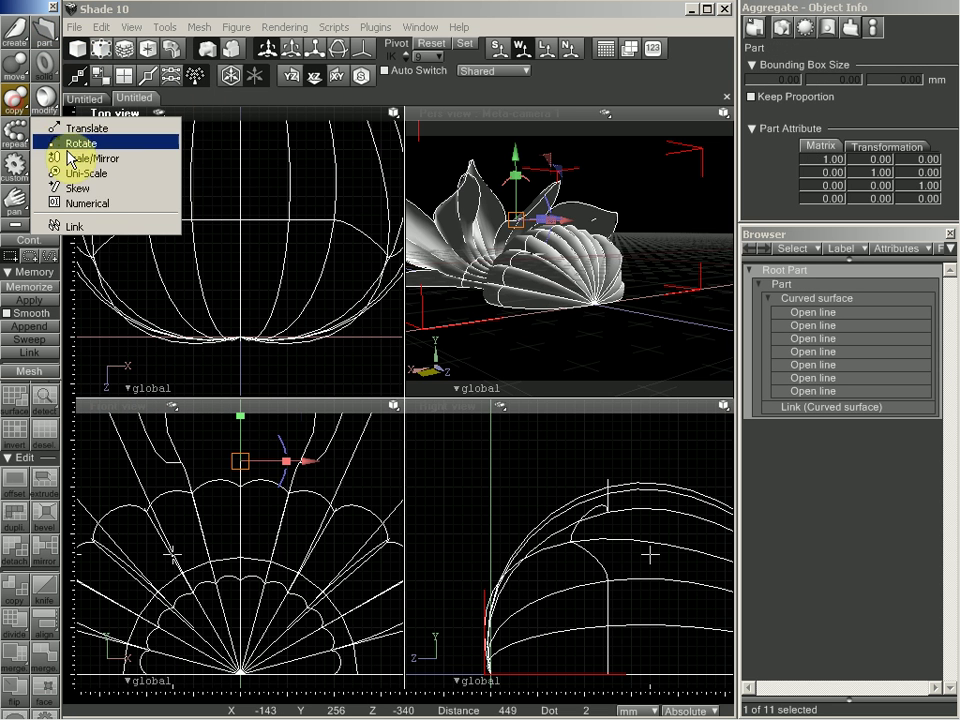
click(105, 205)
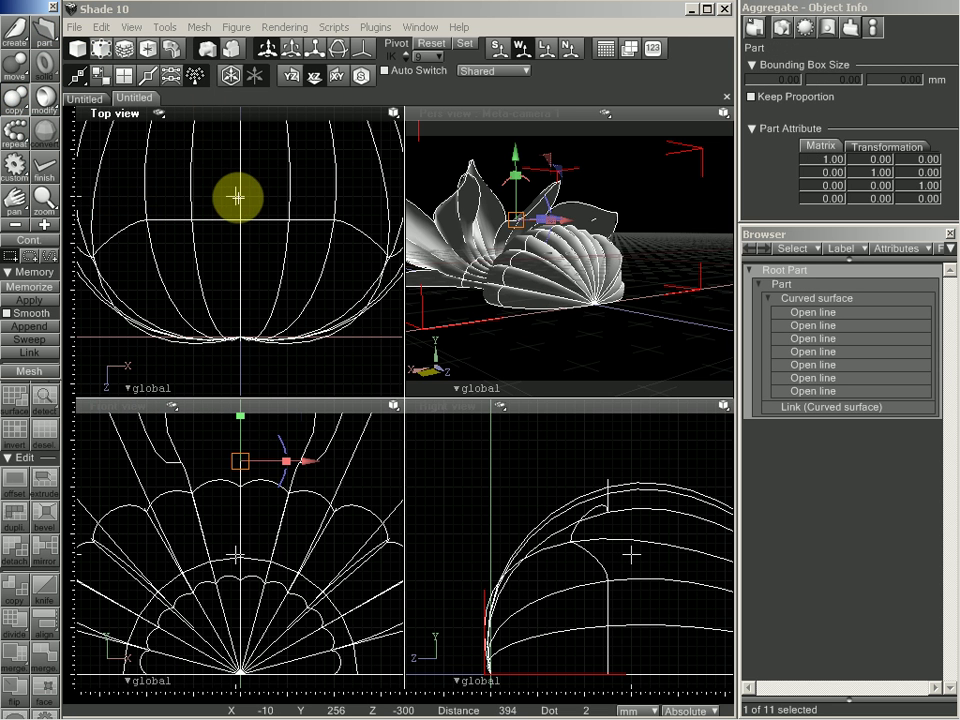
click(239, 197)
click(913, 352)
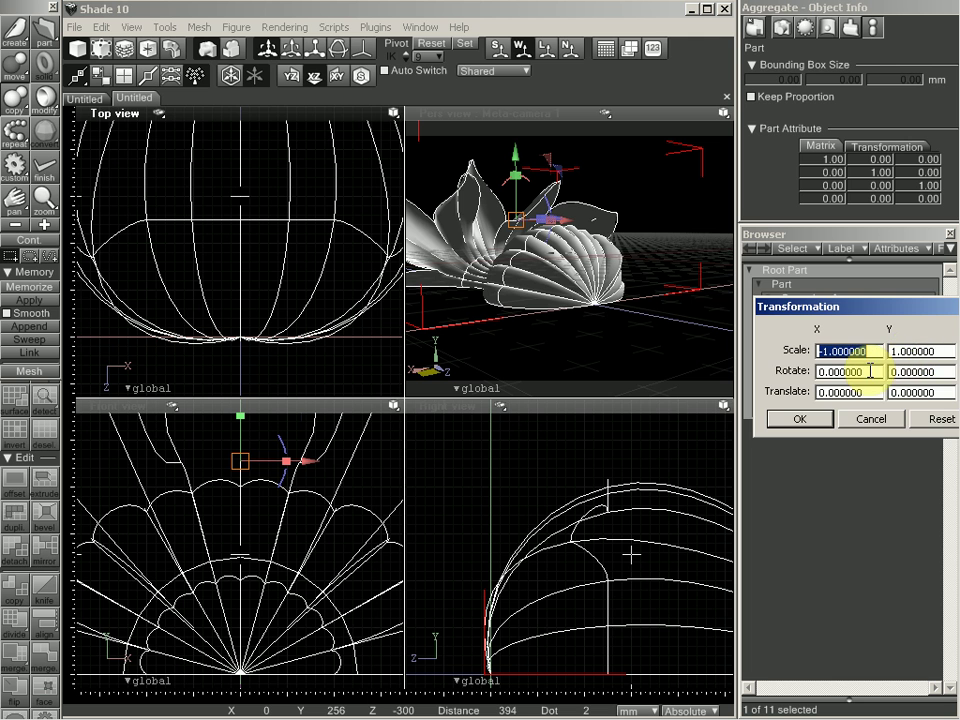
click(877, 421)
Step: Create a link copy of the part, using a point on the centre line
click(16, 104)
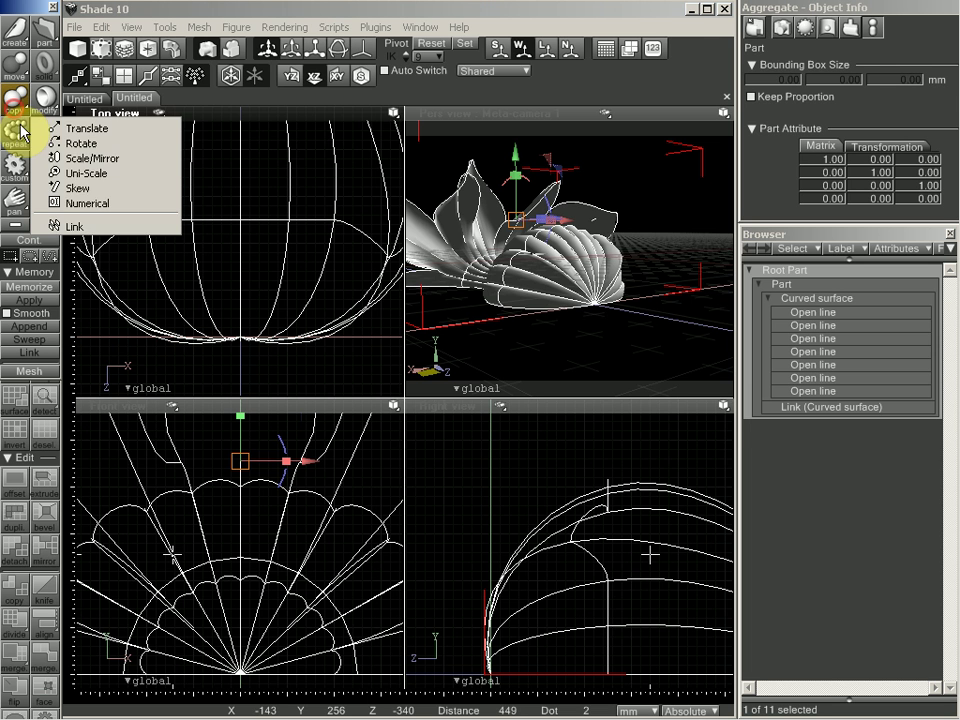
click(77, 222)
click(239, 193)
key(Return)
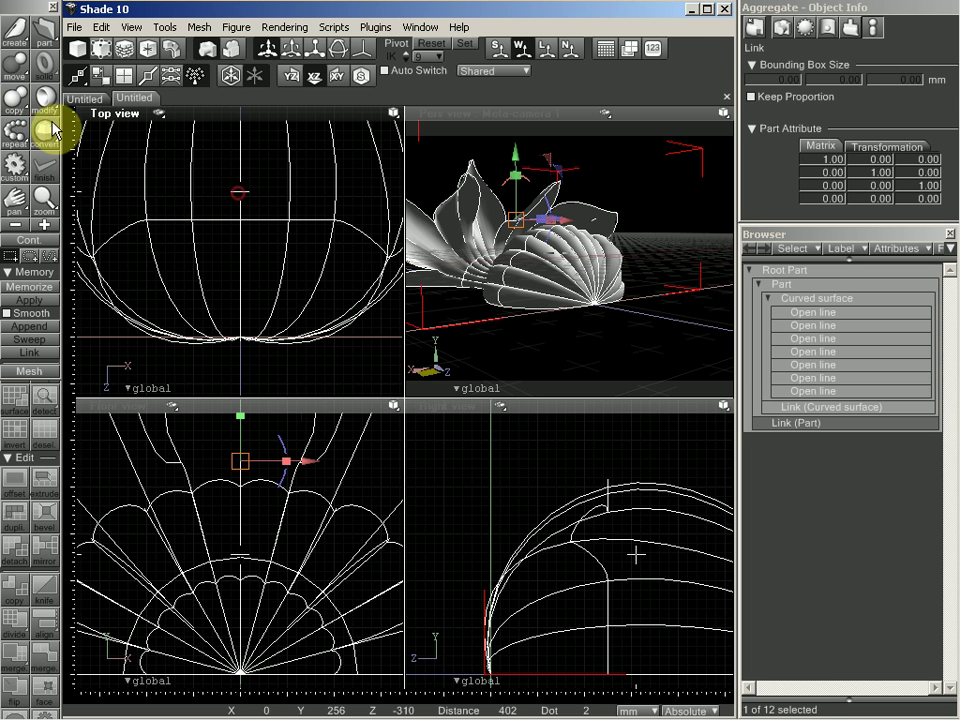
Step: Create a mirrored copy of the linked part with a numerical copy about a centre-line point, using X scale 1 and Y scale -1
click(22, 104)
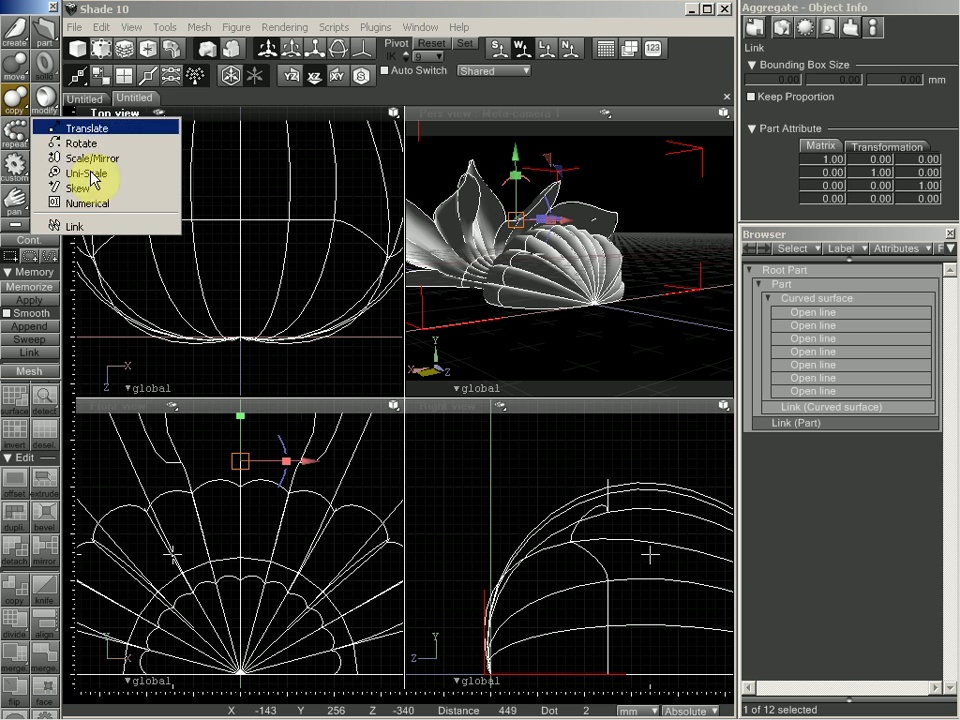
click(96, 204)
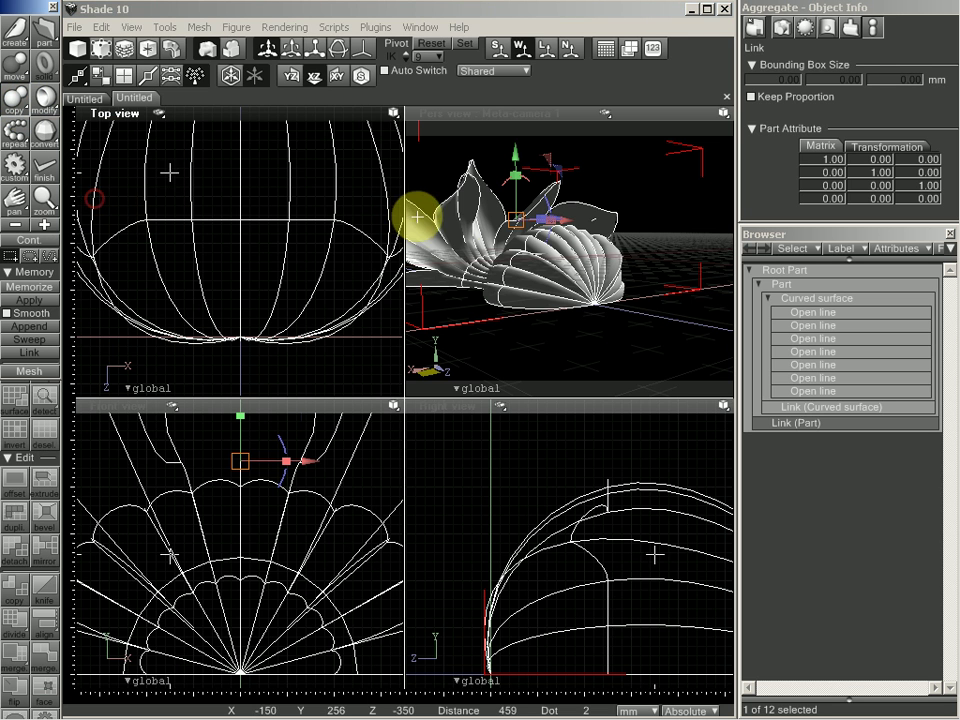
click(241, 192)
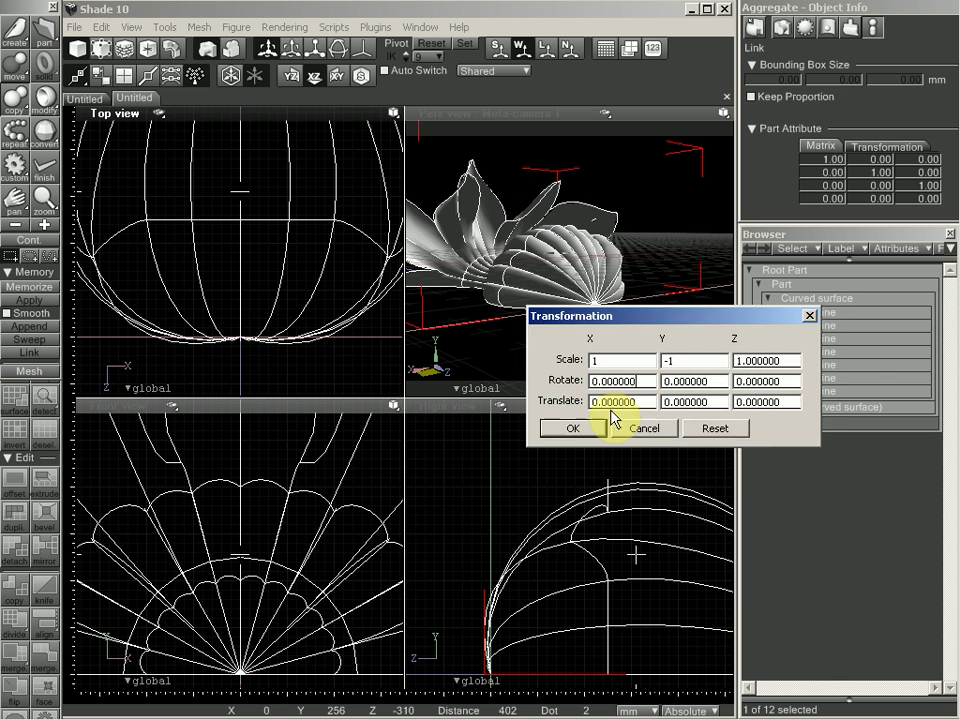
click(573, 428)
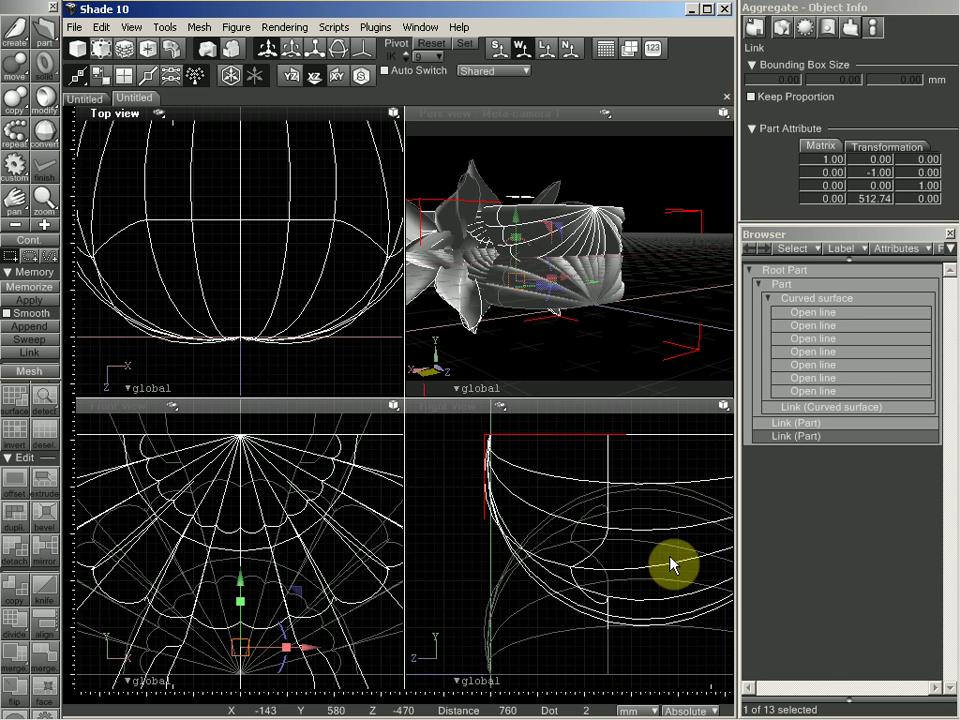
Step: Move the mirrored link down about 510 mm so its open edge meets the original half, and inspect the join in perspective
click(554, 440)
mouse_move(554, 440)
mouse_down()
mouse_move(568, 525)
mouse_move(495, 540)
mouse_move(708, 484)
mouse_move(690, 675)
mouse_move(675, 705)
mouse_up()
drag(536, 291, 703, 101)
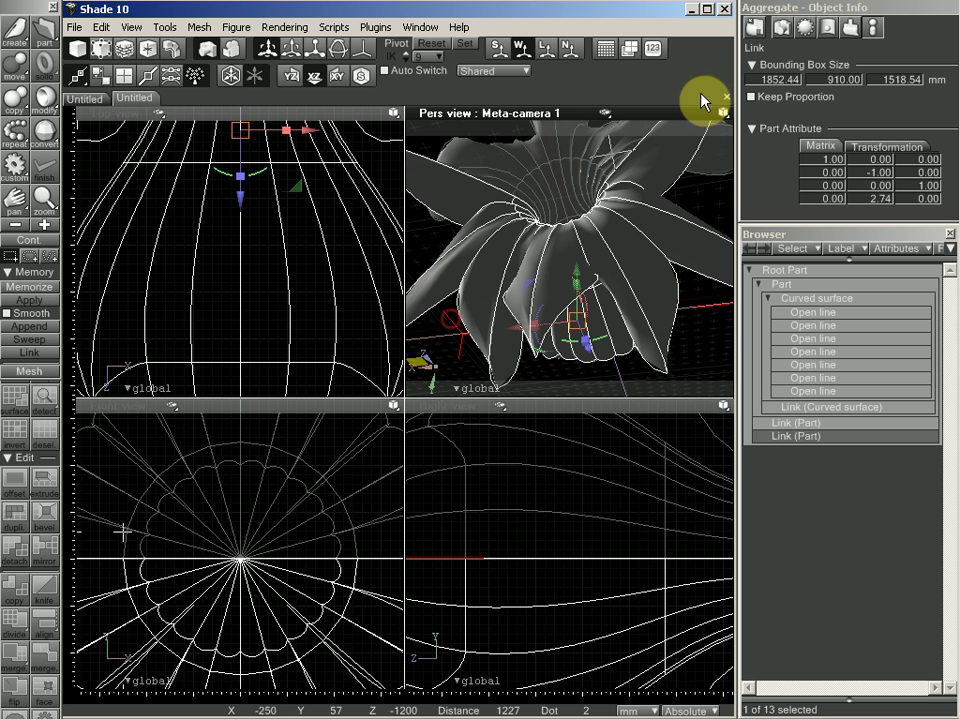
Step: Show the perspective view alone and group the part with its two links into a new part
click(502, 72)
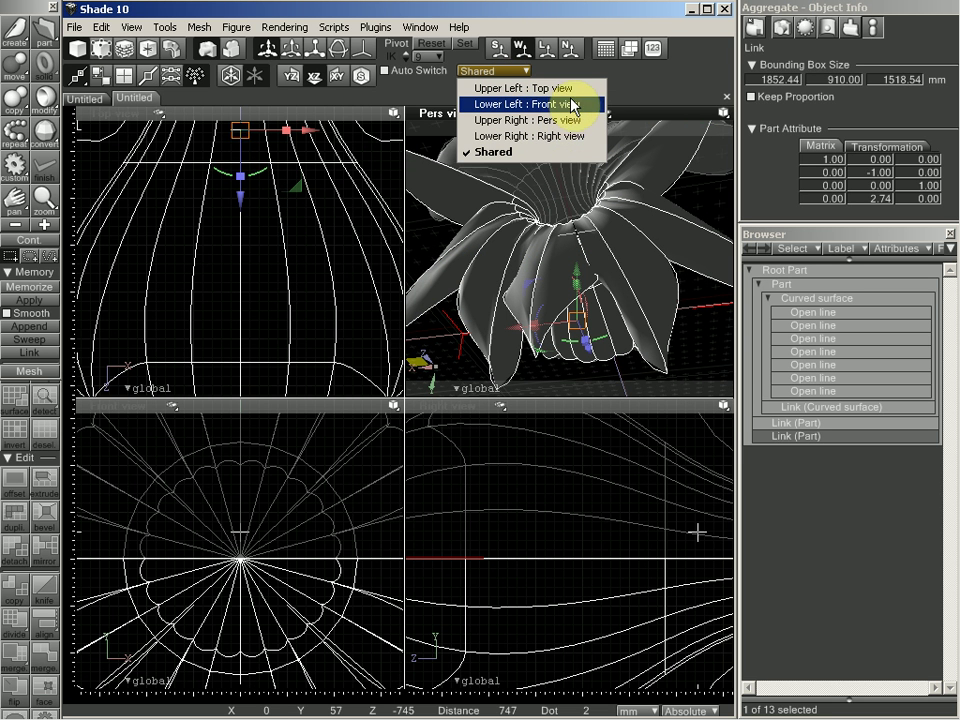
click(598, 121)
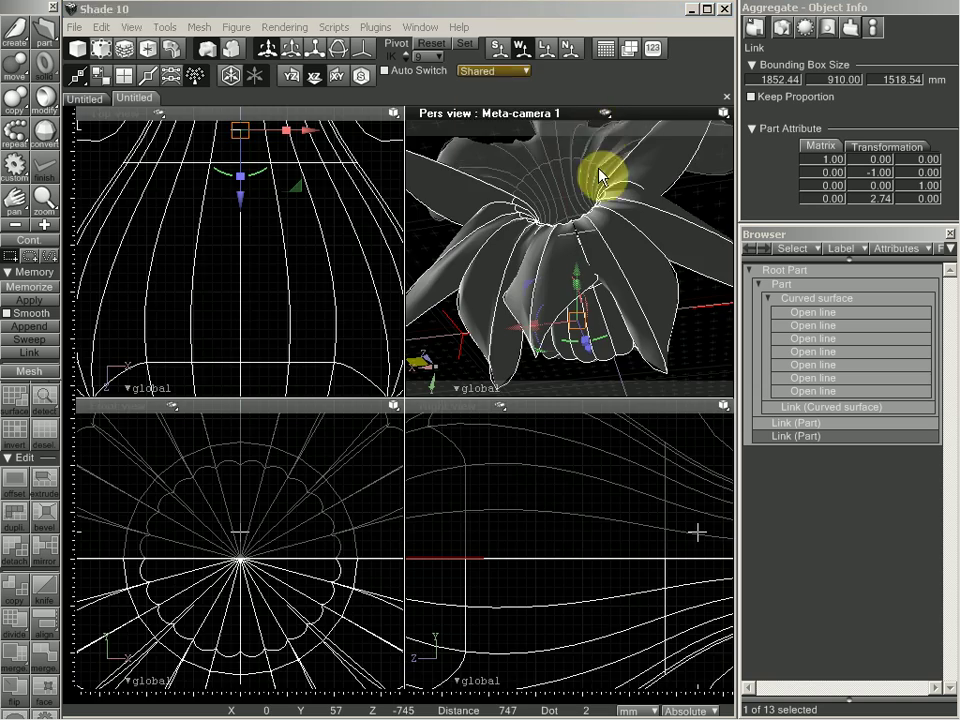
mouse_move(574, 247)
mouse_down()
mouse_move(570, 260)
mouse_move(561, 250)
mouse_move(570, 249)
mouse_move(553, 274)
mouse_move(538, 263)
mouse_move(546, 302)
mouse_move(529, 285)
mouse_move(533, 262)
mouse_move(555, 257)
mouse_move(559, 229)
mouse_move(576, 229)
mouse_up()
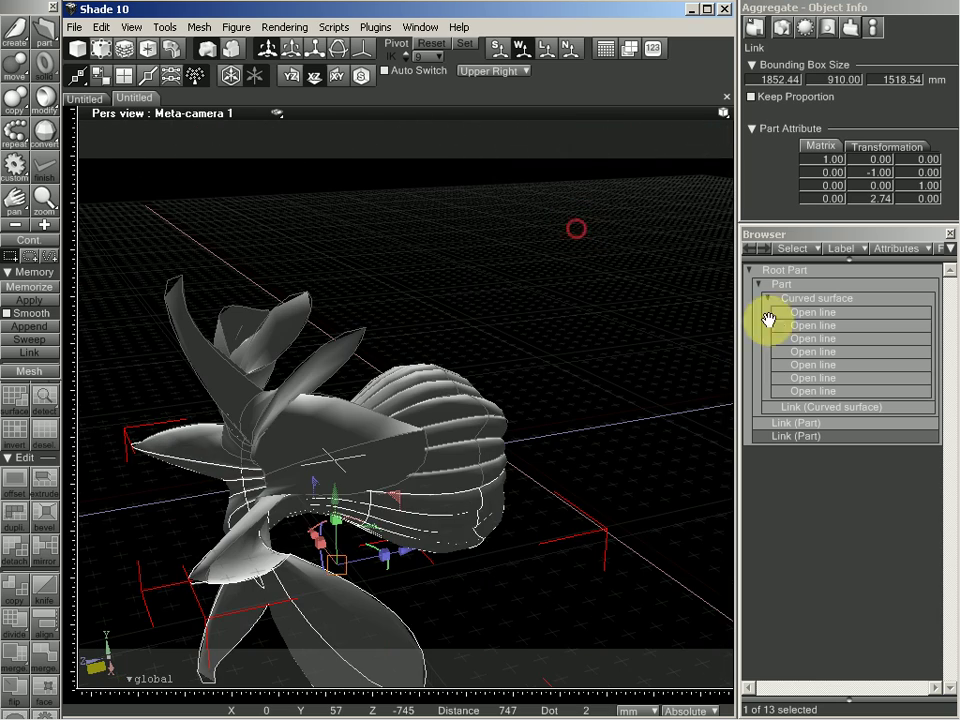
click(815, 299)
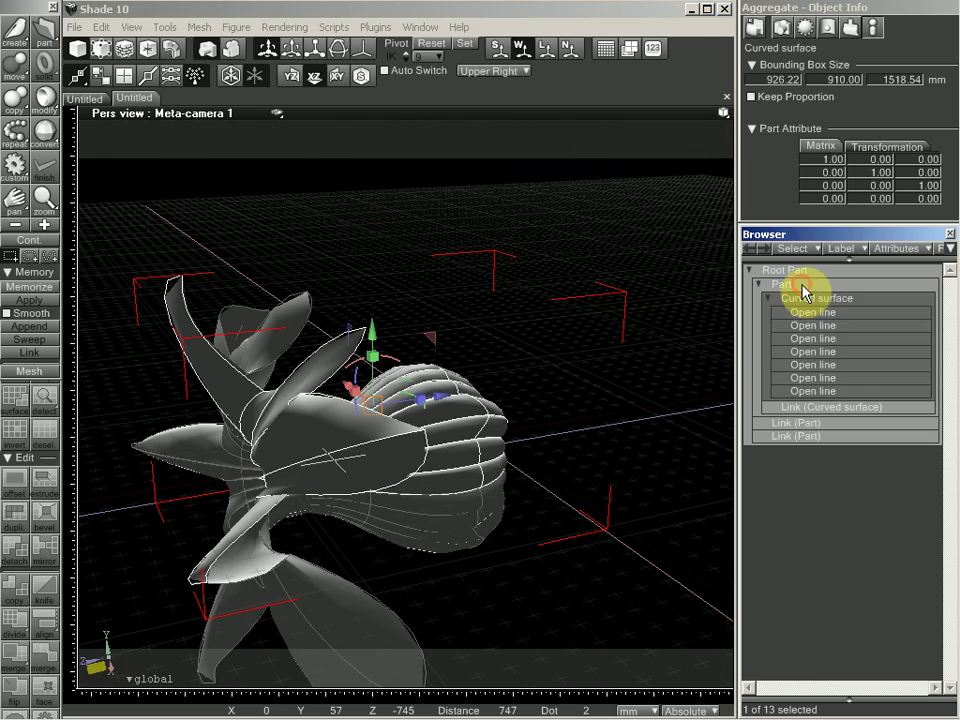
click(803, 287)
click(759, 285)
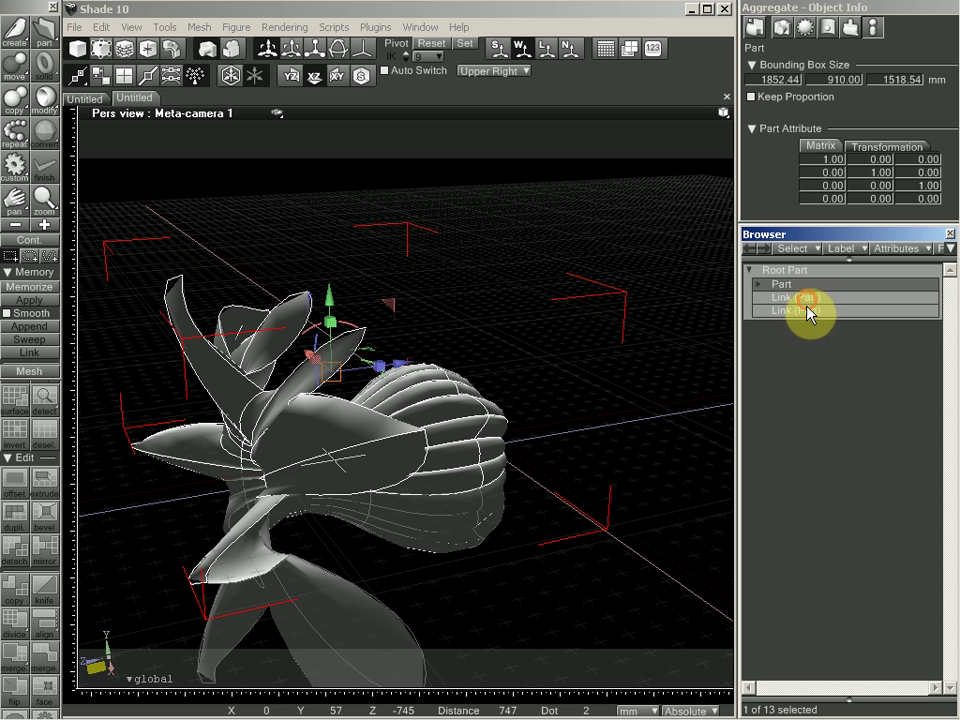
shift+click(806, 310)
click(44, 32)
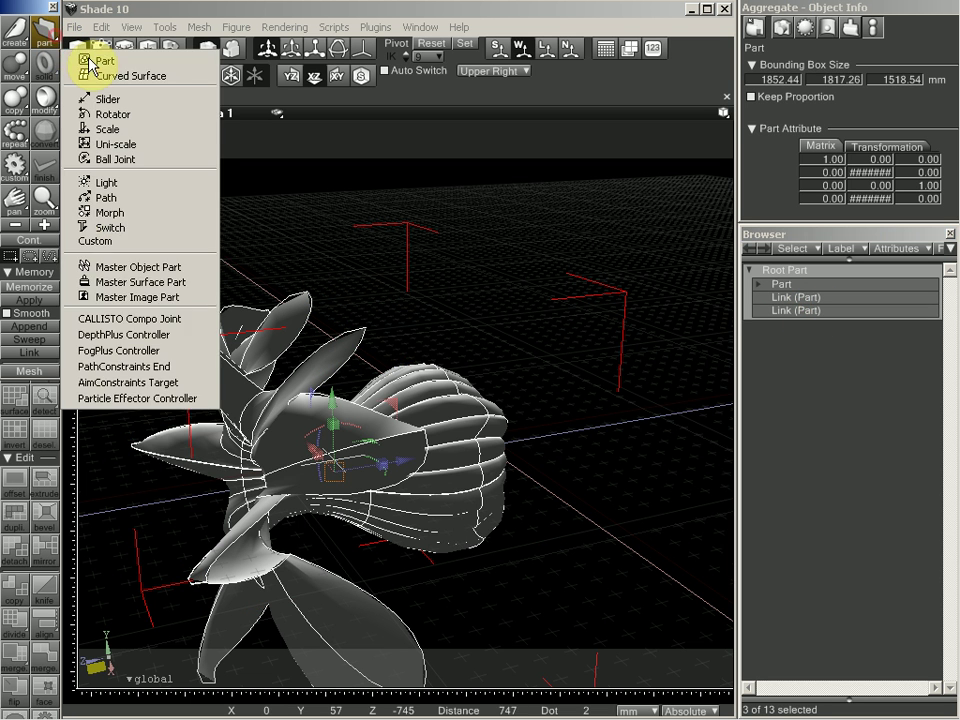
click(86, 58)
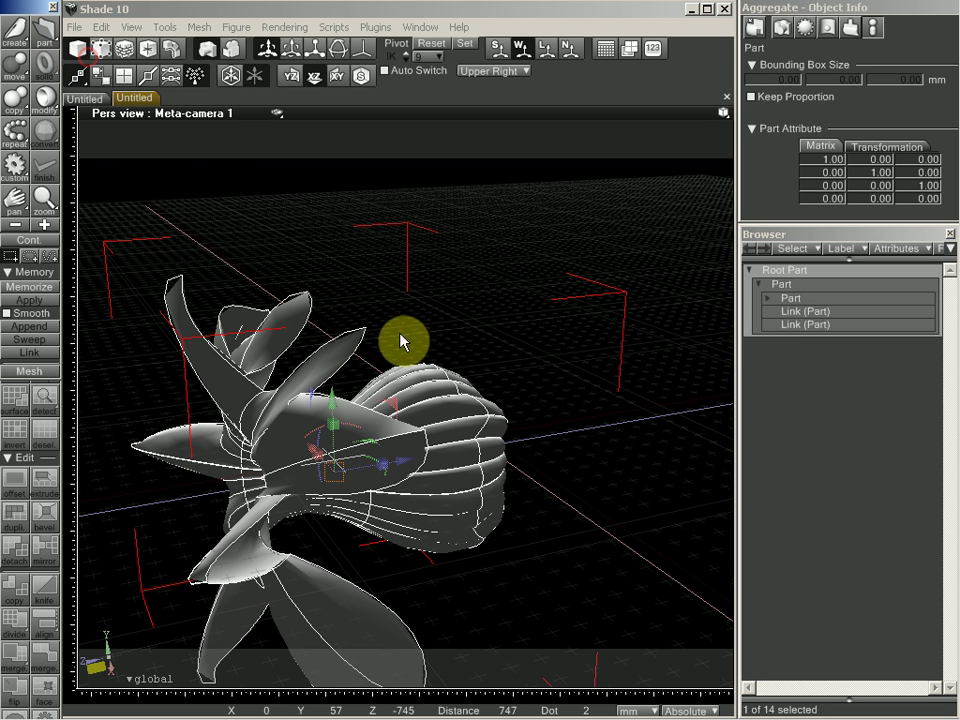
Step: Rename the inner part "half" and its curved surface "quarter"
double_click(797, 299)
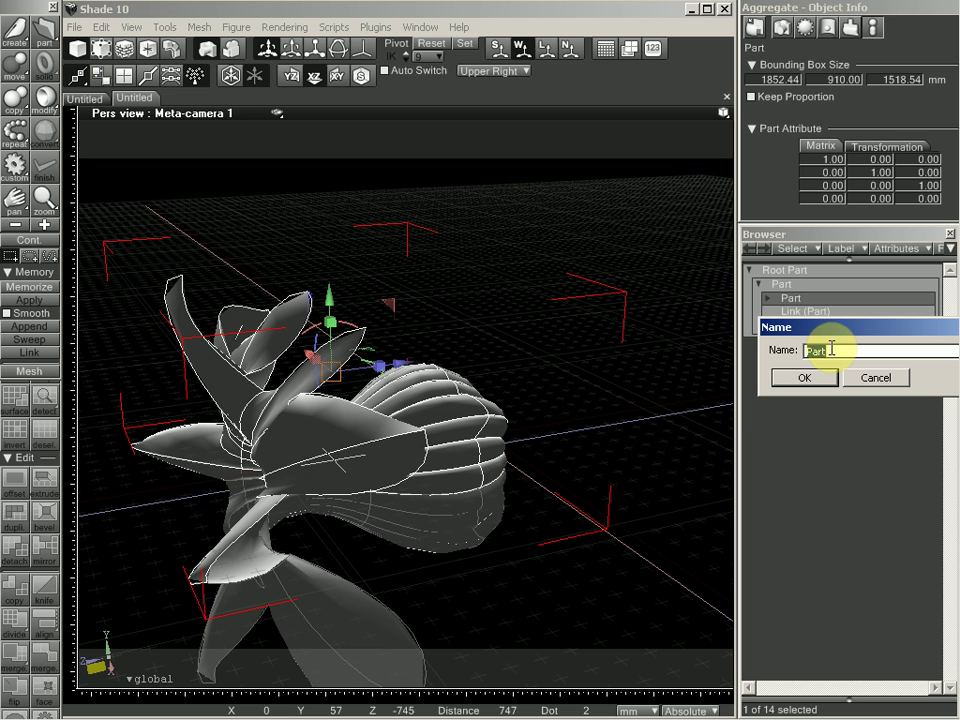
key(Return)
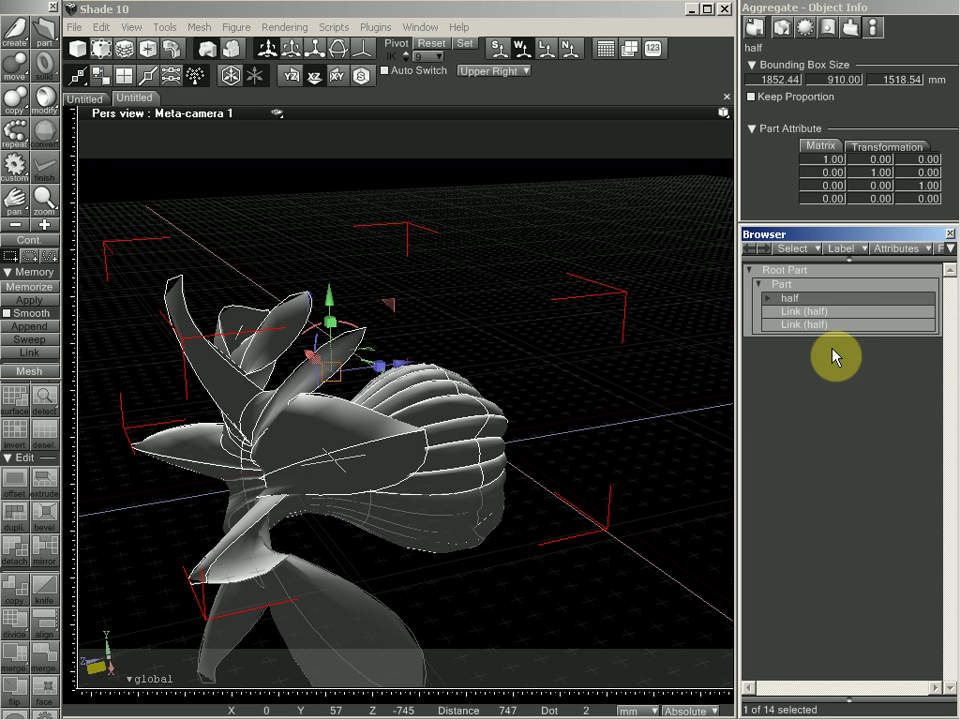
click(768, 298)
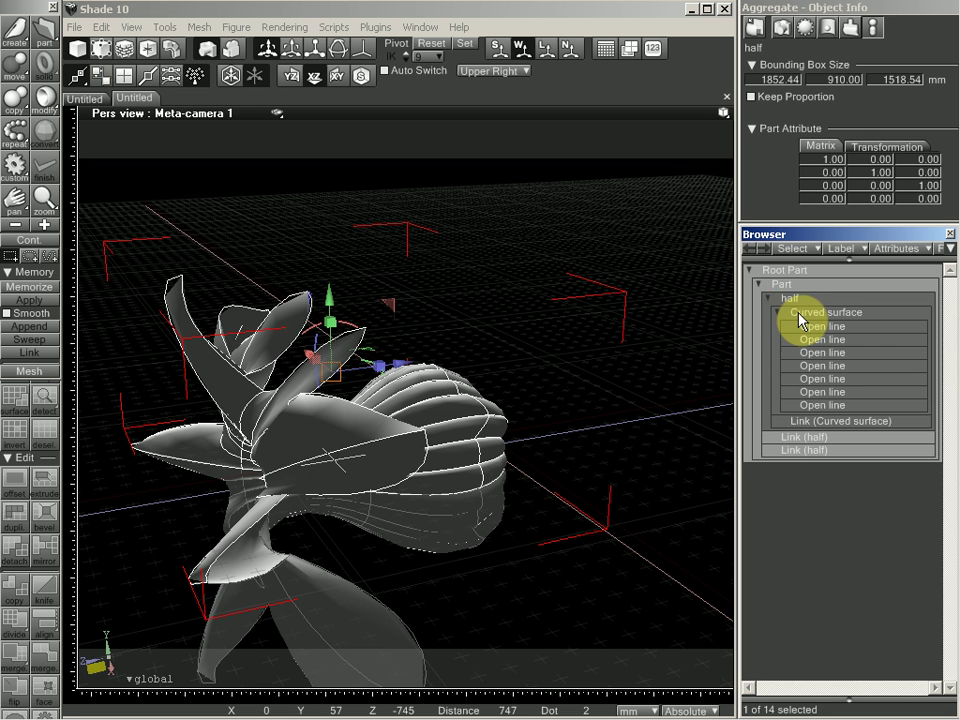
double_click(797, 312)
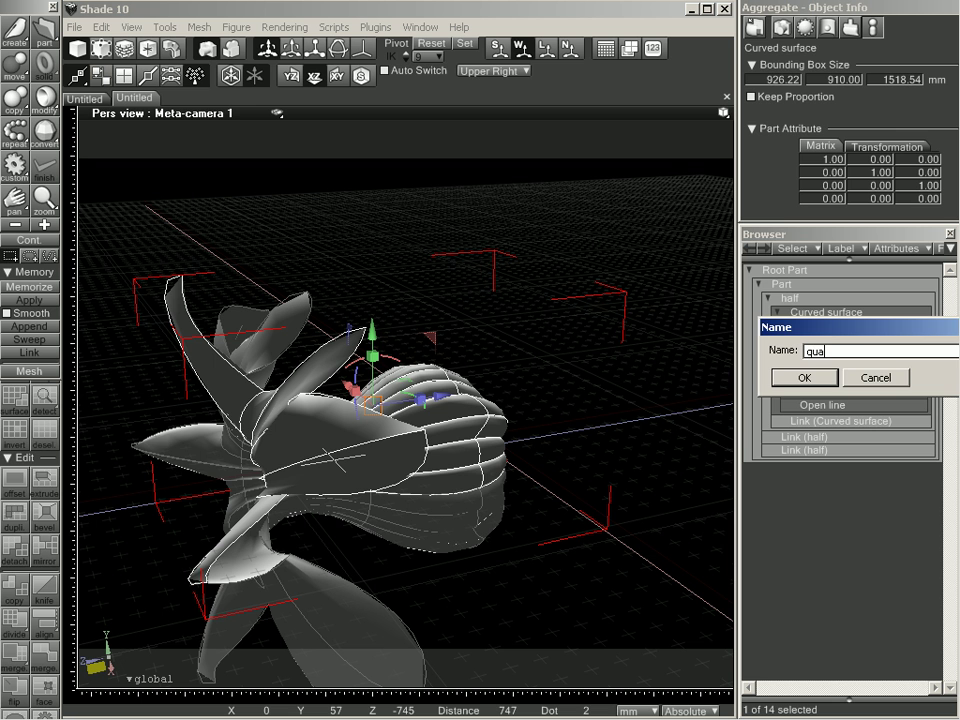
text(quarter)
key(Return)
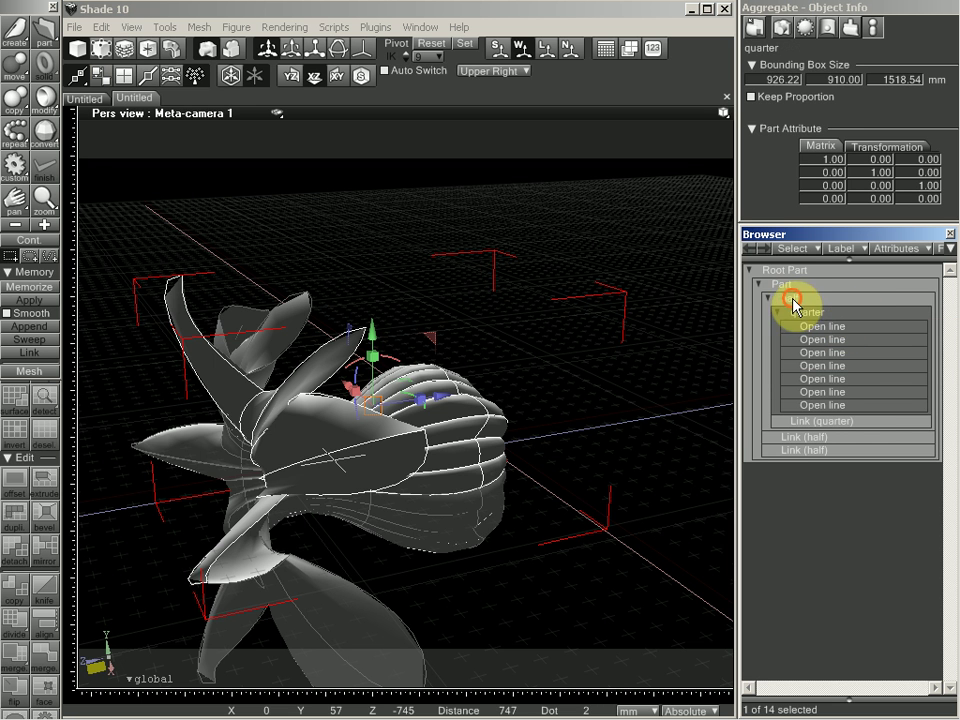
Step: Collapse the half part and rename the enclosing part "whole"
click(782, 299)
click(769, 299)
double_click(780, 287)
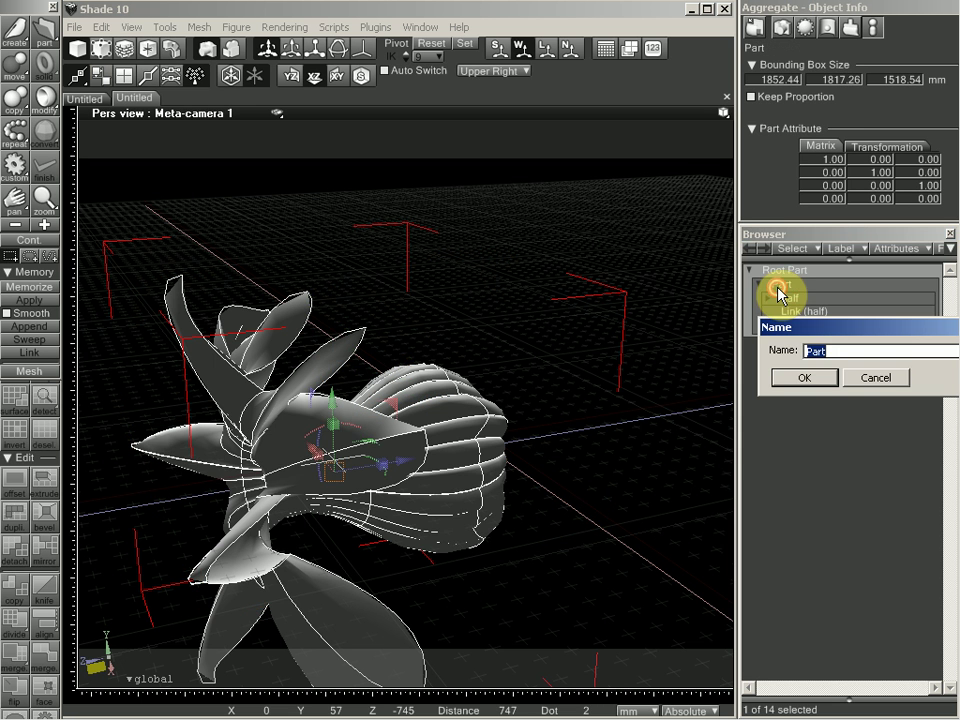
text(who)
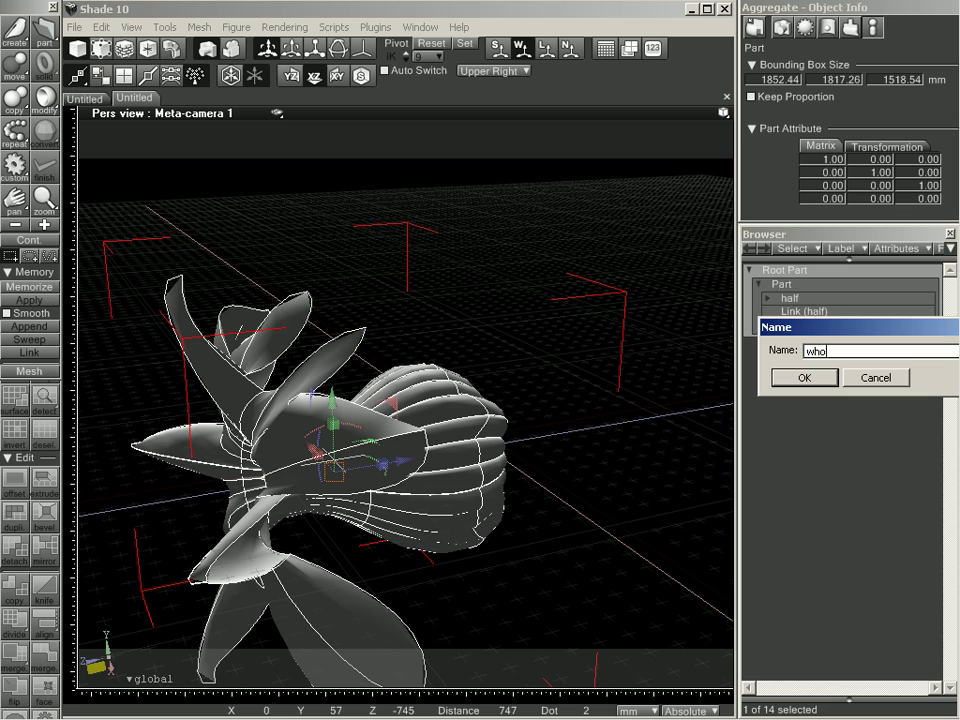
text(le)
key(Return)
Step: Rotate the whole part a quarter turn about the X axis so it stands upright with the petals on top
middle_drag(261, 386, 161, 242)
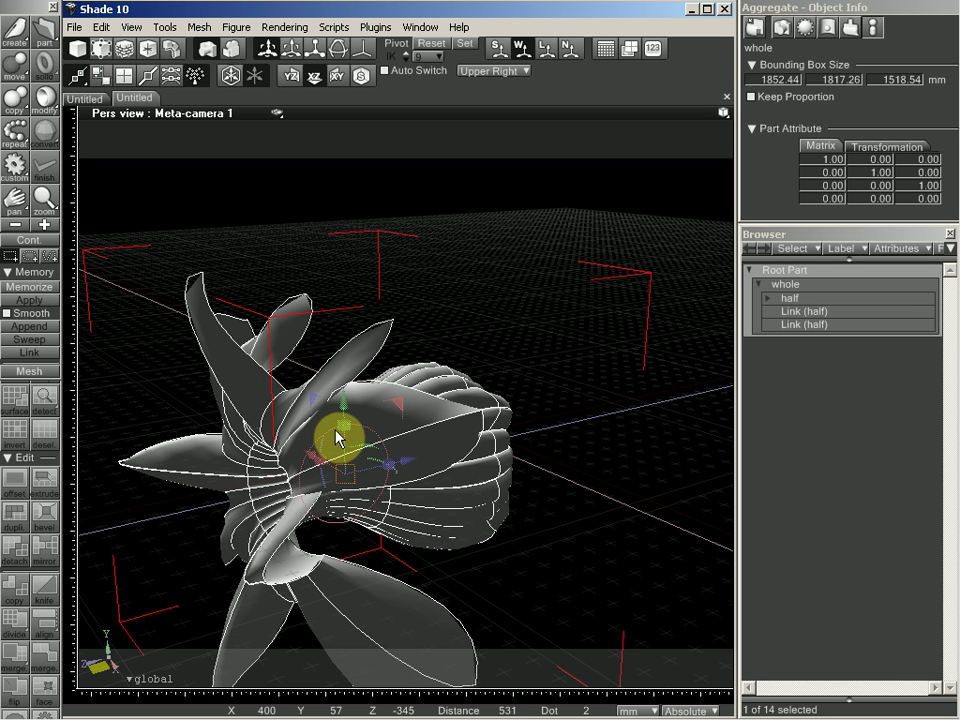
drag(358, 430, 401, 446)
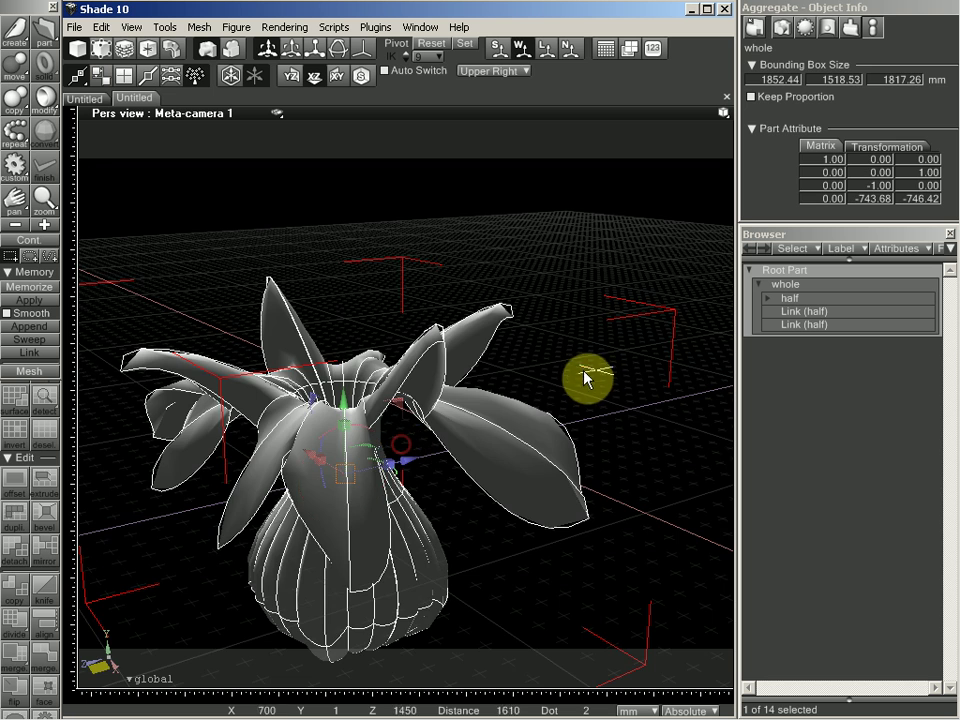
middle_drag(560, 370, 570, 407)
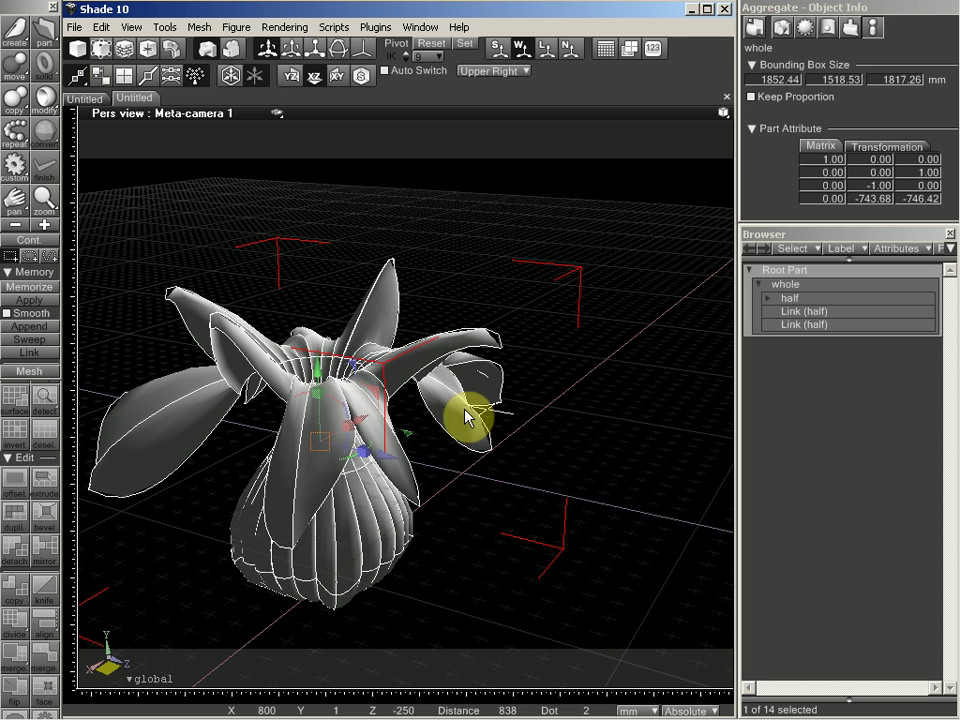
Step: Restore the four-view layout and raise the whole part about 750 mm in the front view so its base rests on the ground line
click(494, 71)
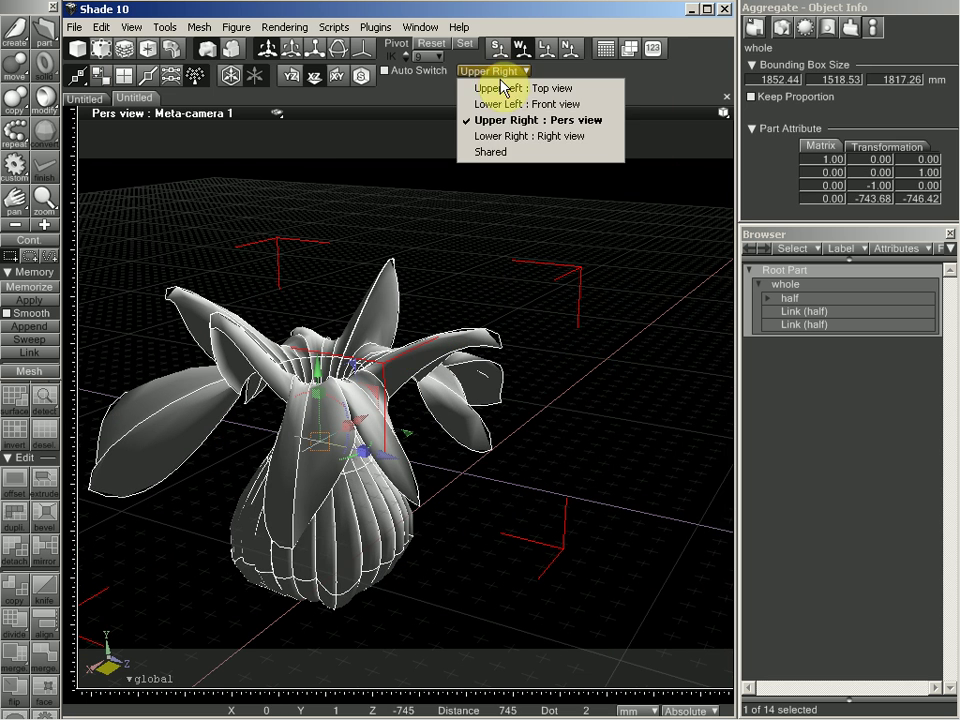
click(505, 153)
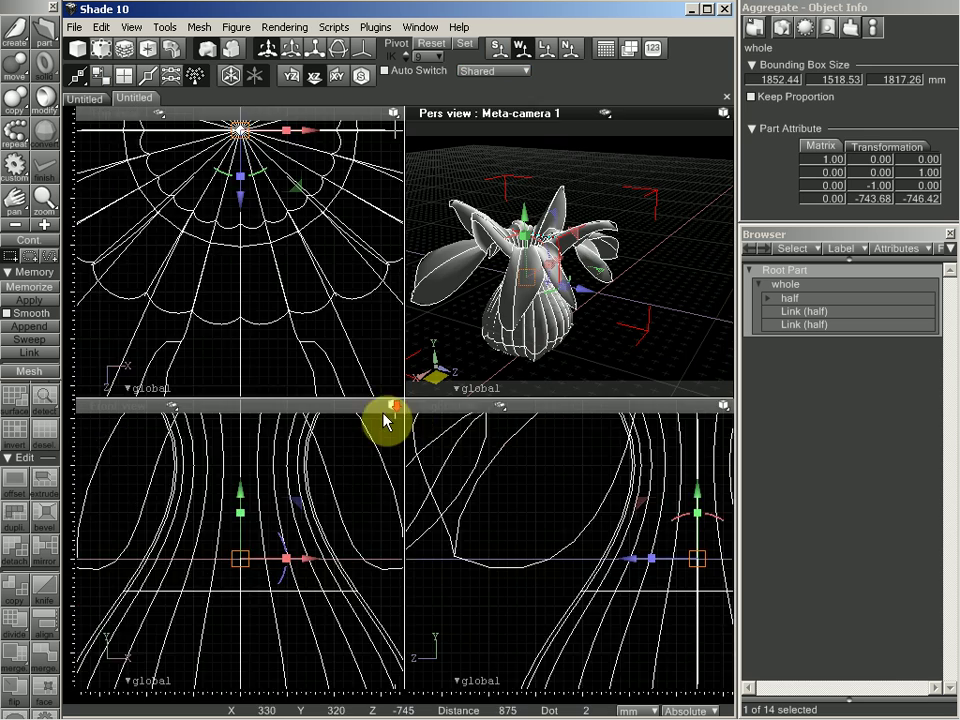
scroll(384, 414, down, 4)
middle_drag(310, 494, 281, 546)
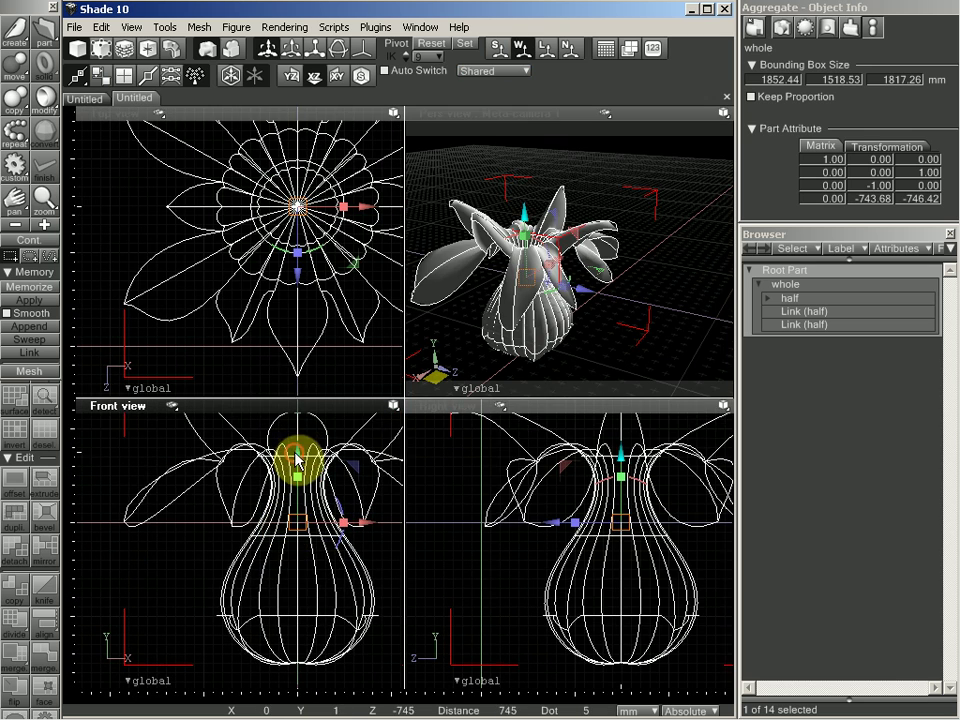
drag(297, 459, 297, 318)
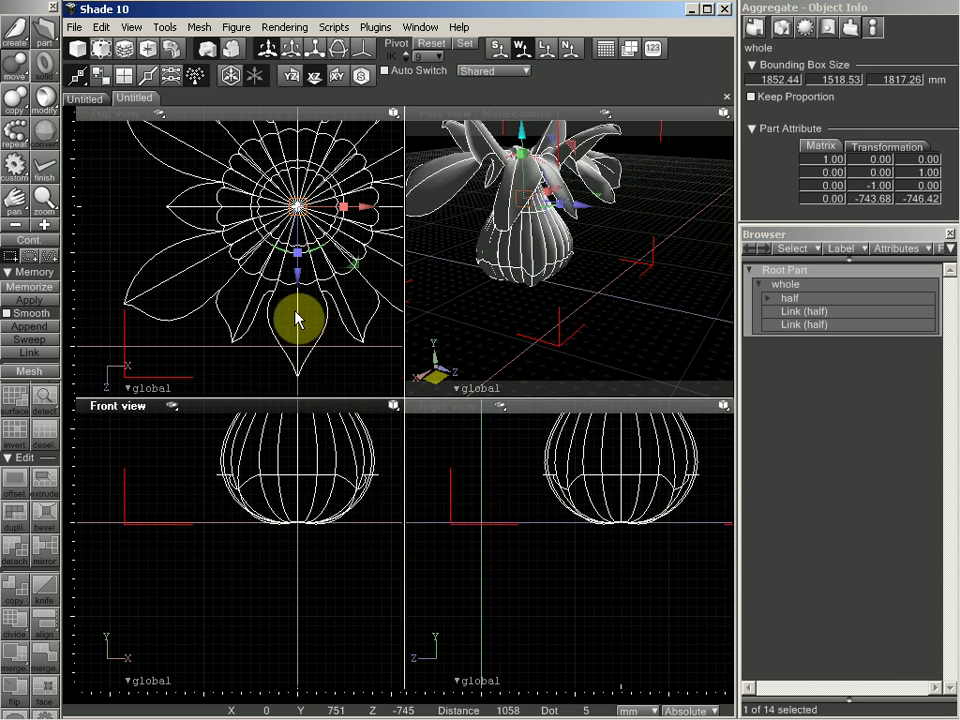
Step: Move the whole part about 750 mm along Z in the top view to bring its centre to the origin
middle_drag(289, 150, 317, 153)
scroll(274, 240, down, 2)
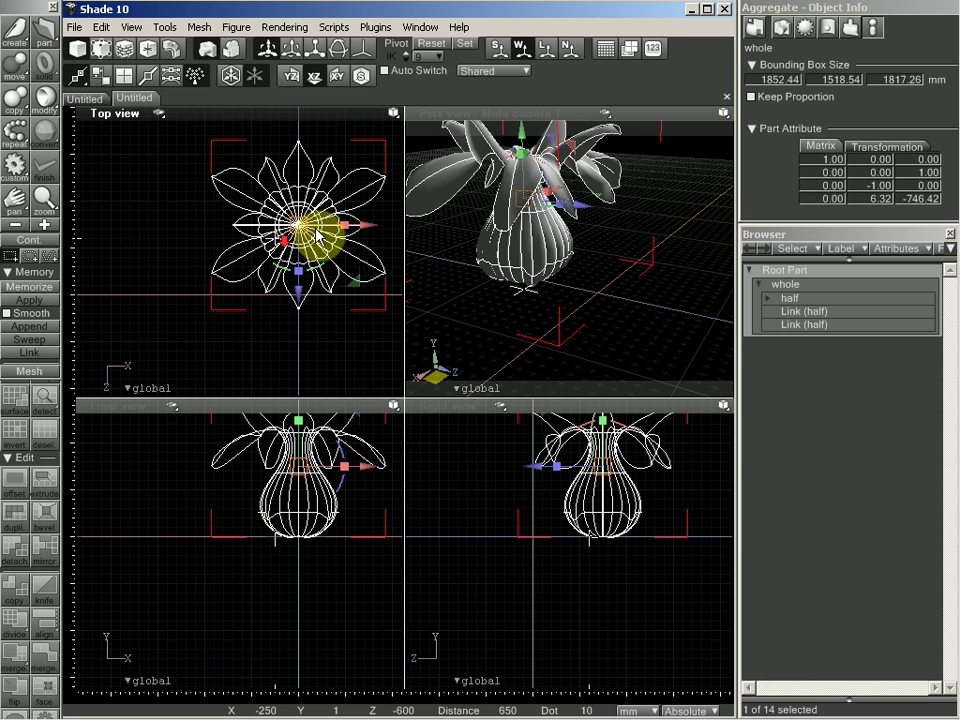
drag(297, 300, 289, 364)
Step: Fine-tune the whole part's centring on the X axis line with a 5 mm move along Z in the top view
scroll(231, 328, up, 2)
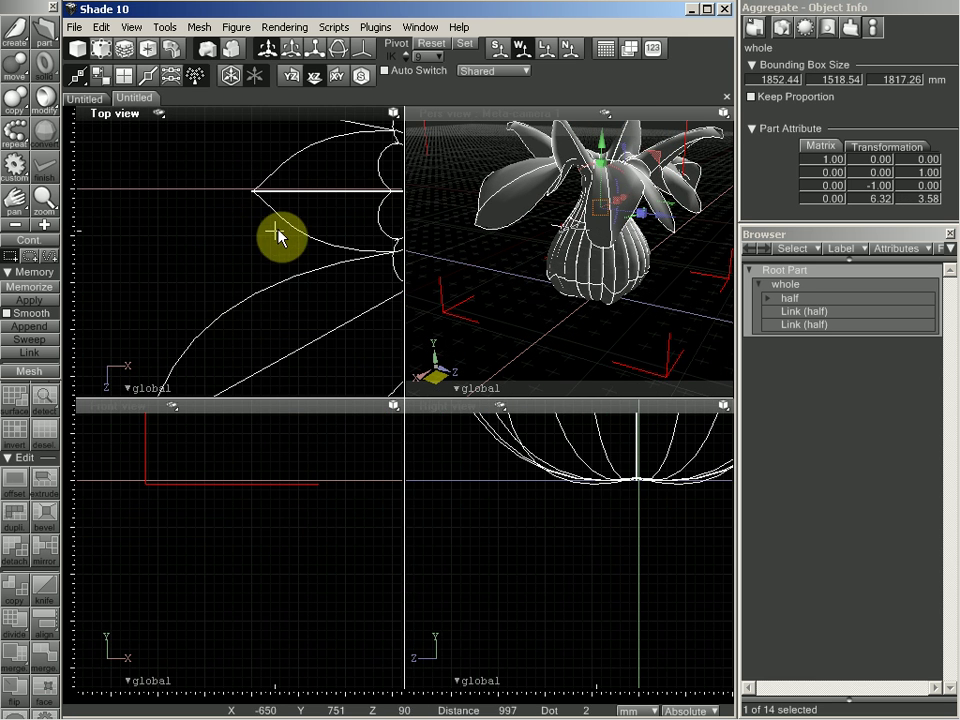
scroll(271, 180, up, 1)
middle_drag(276, 183, 183, 236)
scroll(289, 208, up, 1)
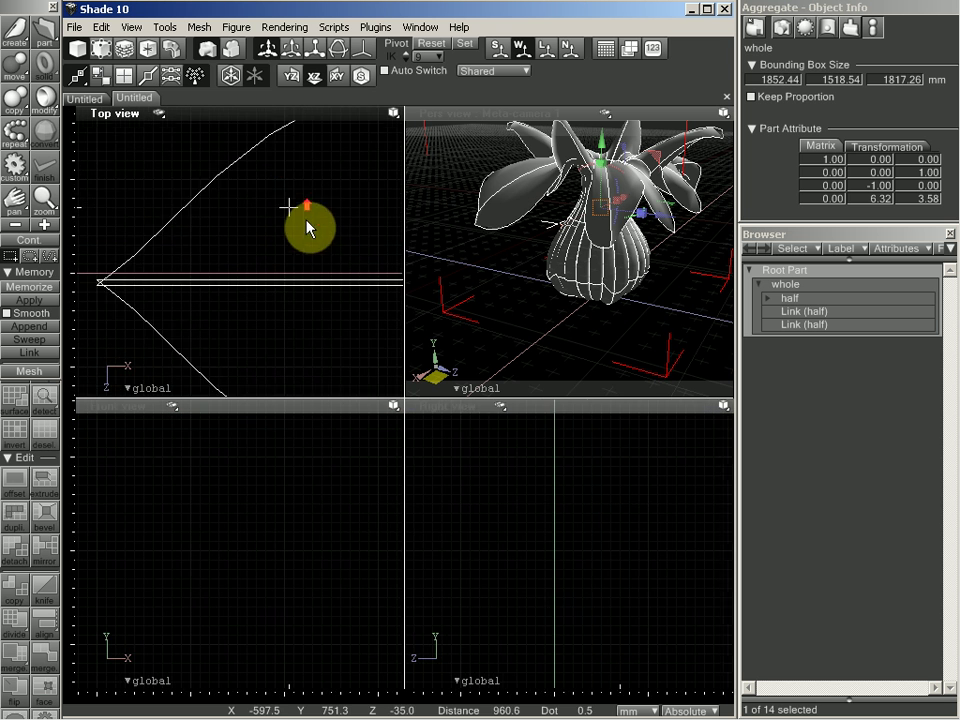
middle_drag(300, 229, 113, 154)
middle_drag(270, 167, 96, 177)
middle_drag(248, 226, 72, 228)
middle_drag(257, 253, 45, 254)
middle_drag(223, 251, 54, 254)
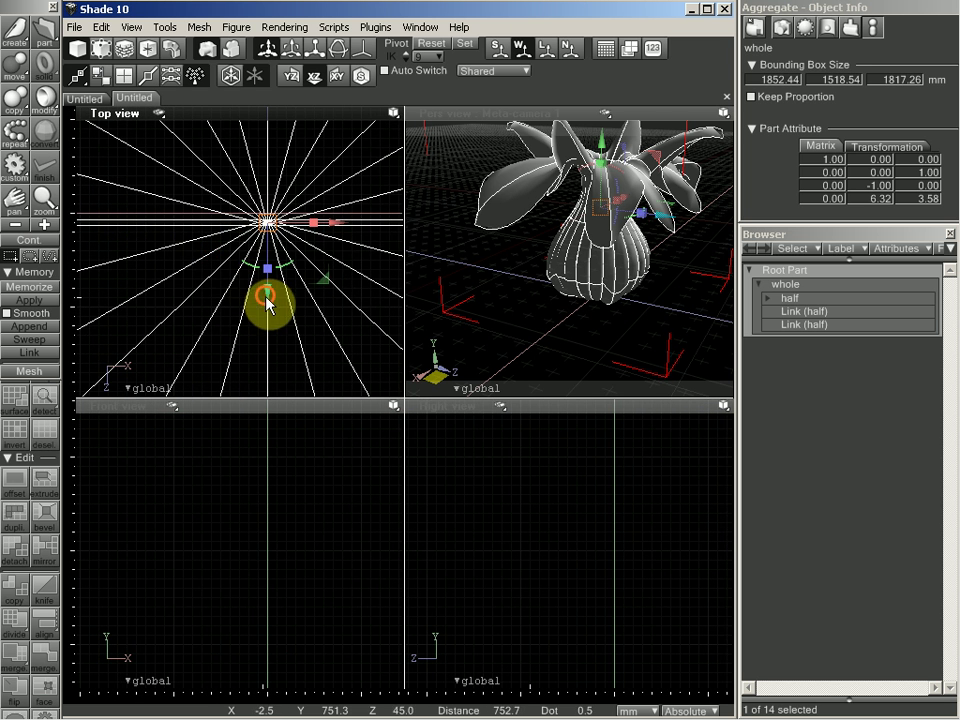
drag(264, 297, 267, 290)
scroll(264, 170, up, 1)
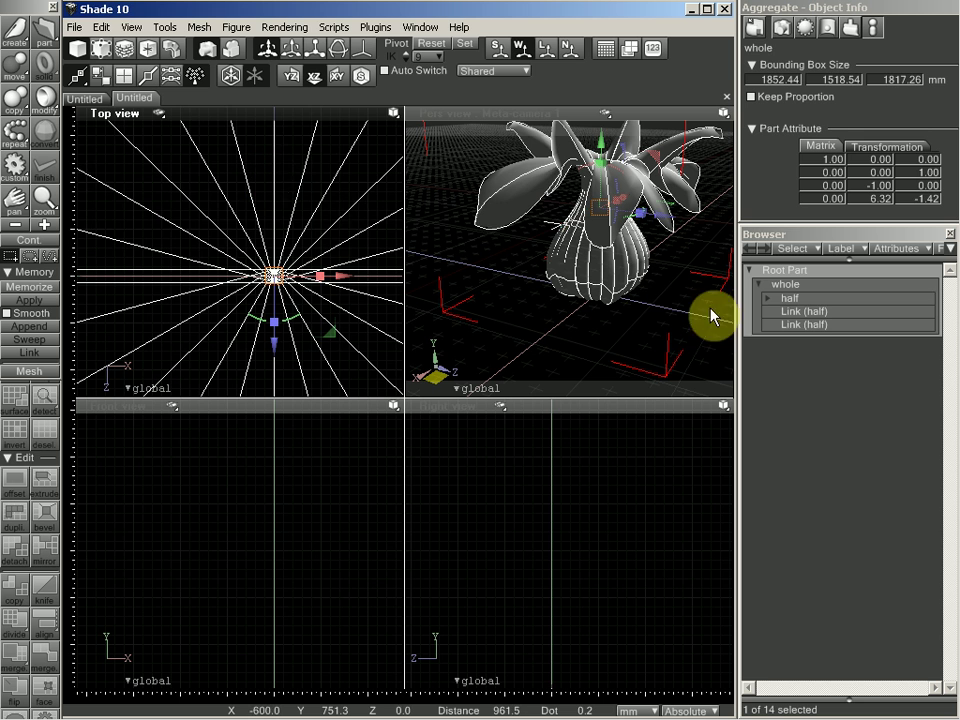
Step: Translate the first linked half about 2 mm along Z in the top view, and select the original half
click(808, 313)
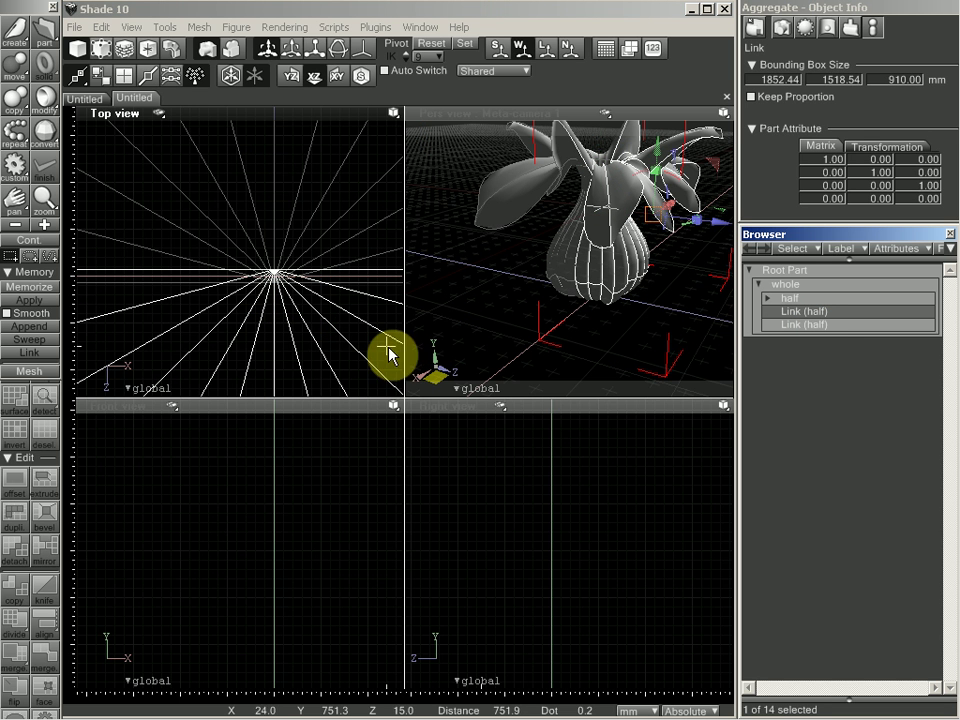
click(40, 101)
click(14, 79)
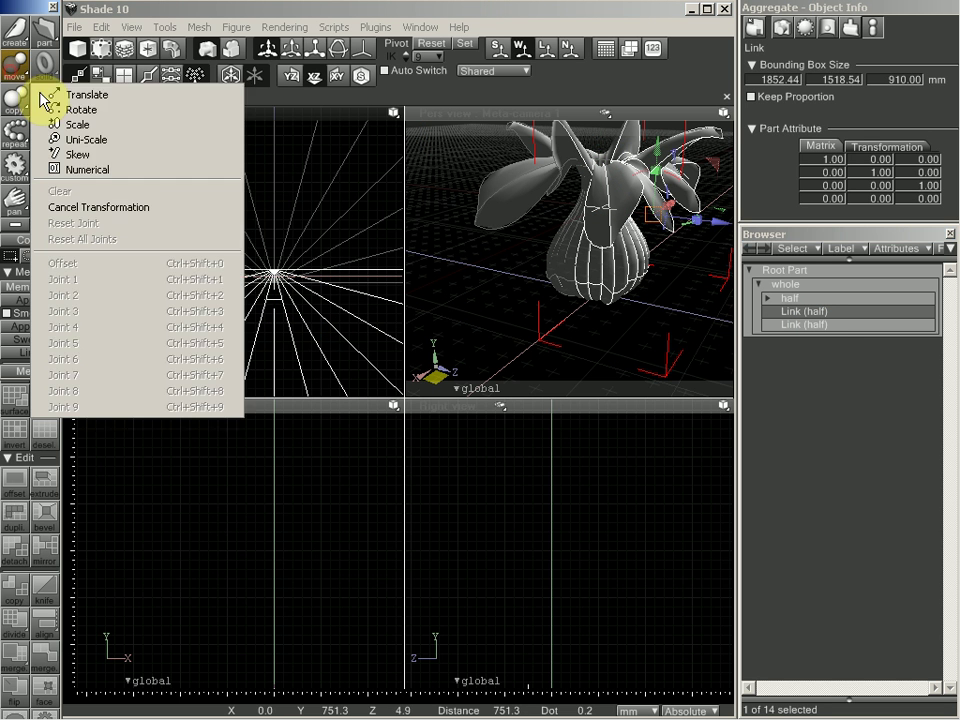
click(54, 96)
drag(279, 224, 290, 172)
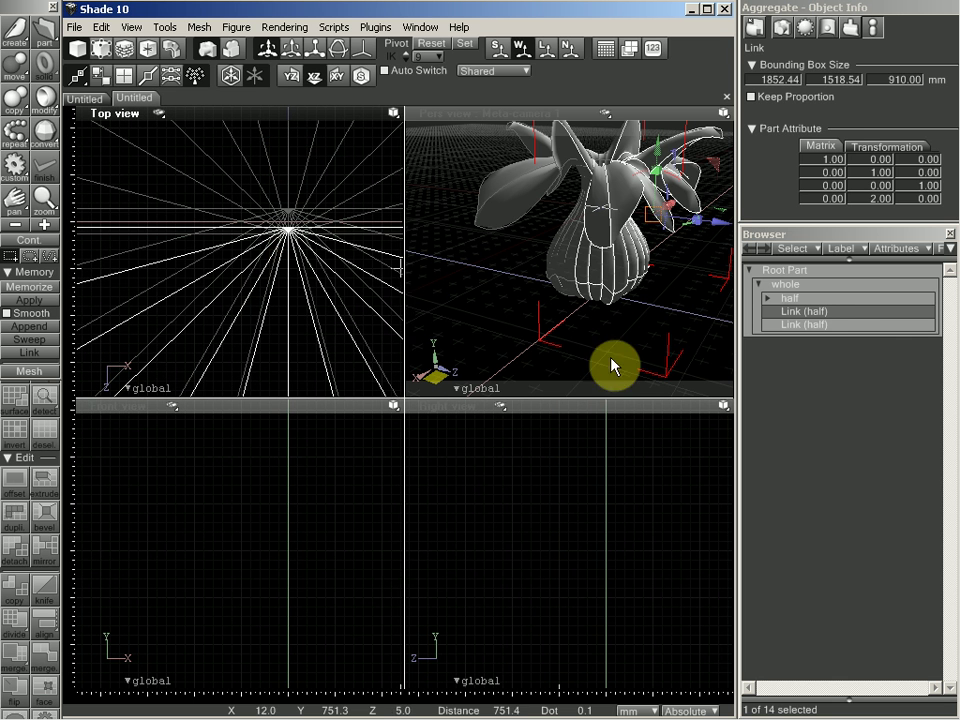
click(808, 300)
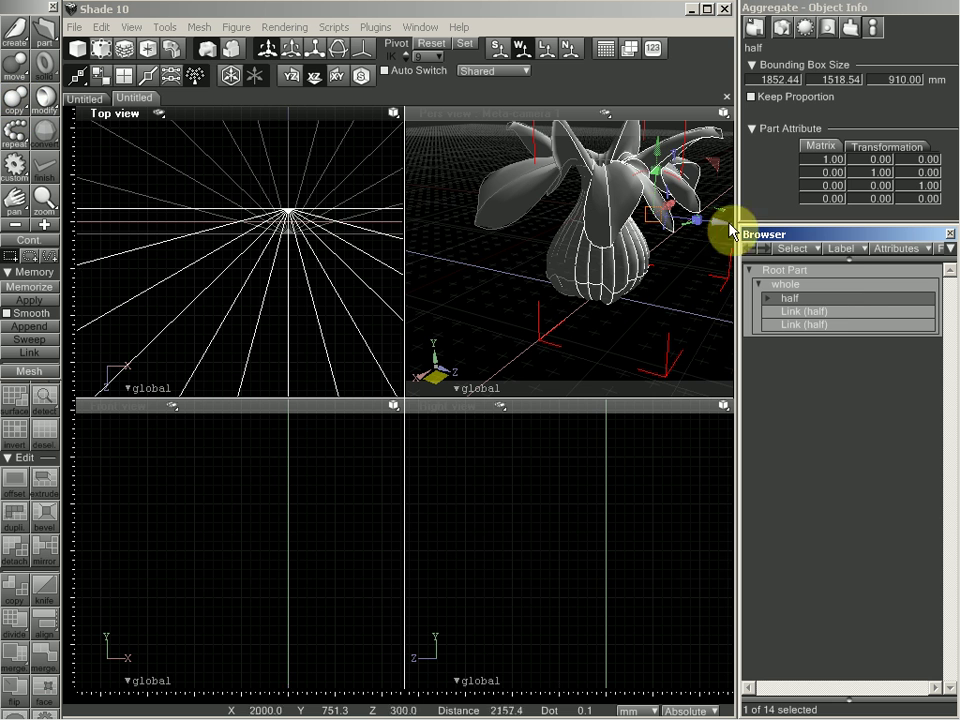
Step: Delete the duplicate second linked half from the whole part, leaving one linked half
click(826, 312)
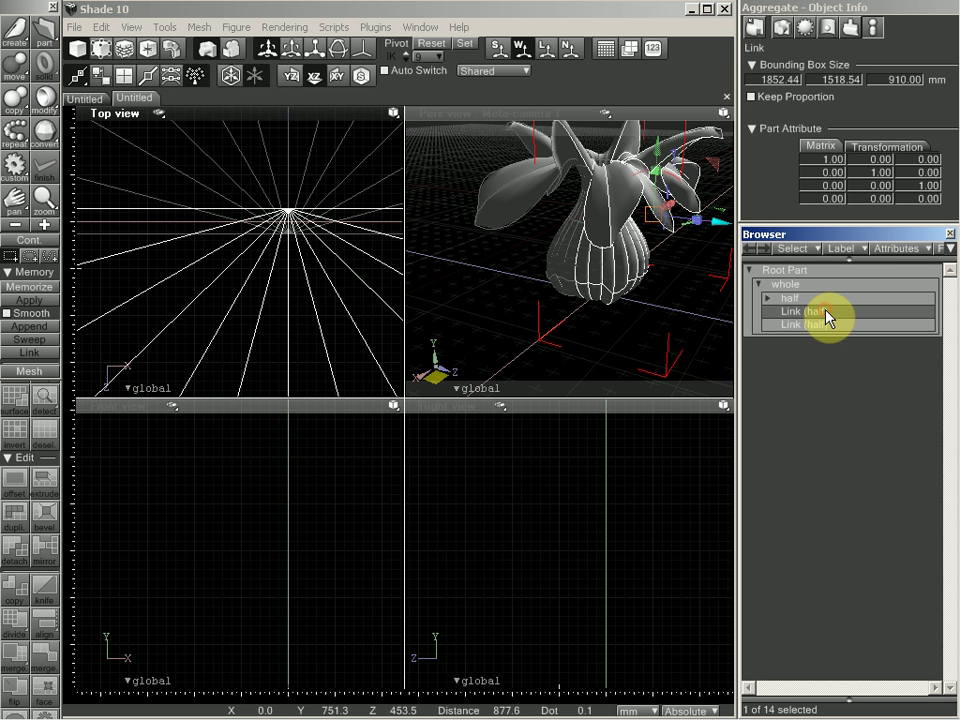
click(828, 326)
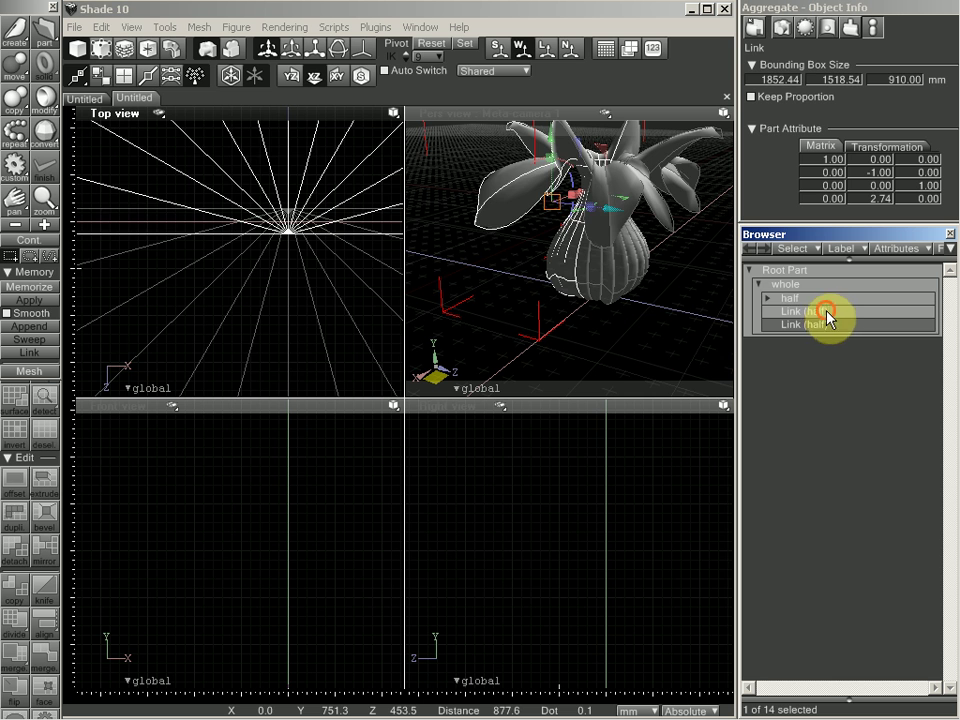
key(Delete)
click(818, 314)
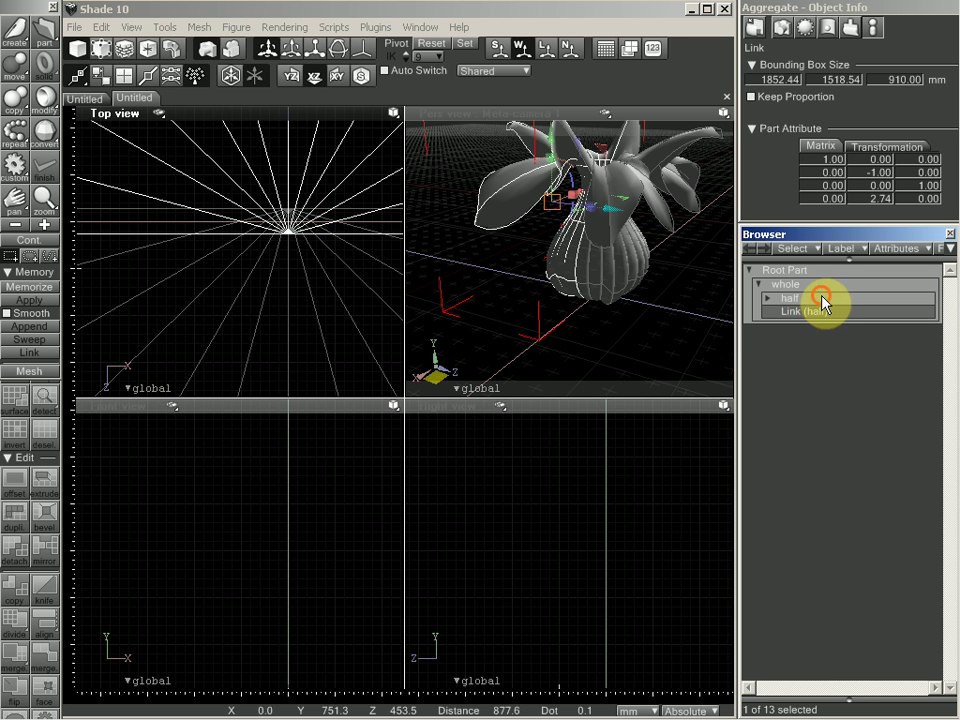
click(820, 299)
Step: Translate the remaining linked half about 2.5 mm along Z in the top view to bring it against the original half
click(816, 310)
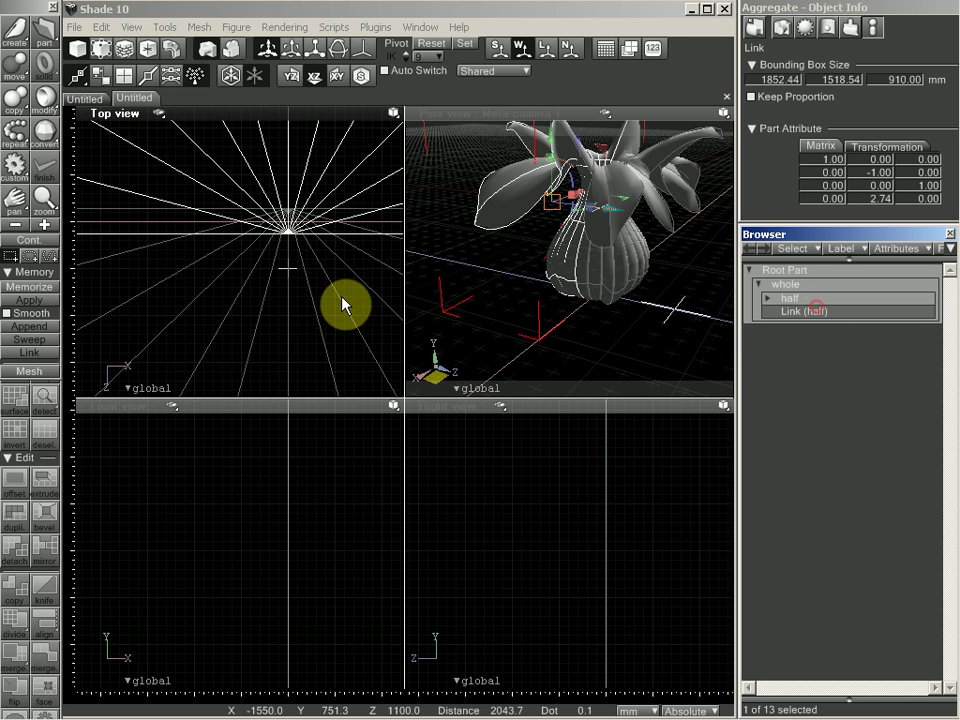
click(17, 73)
click(56, 92)
drag(289, 268, 288, 247)
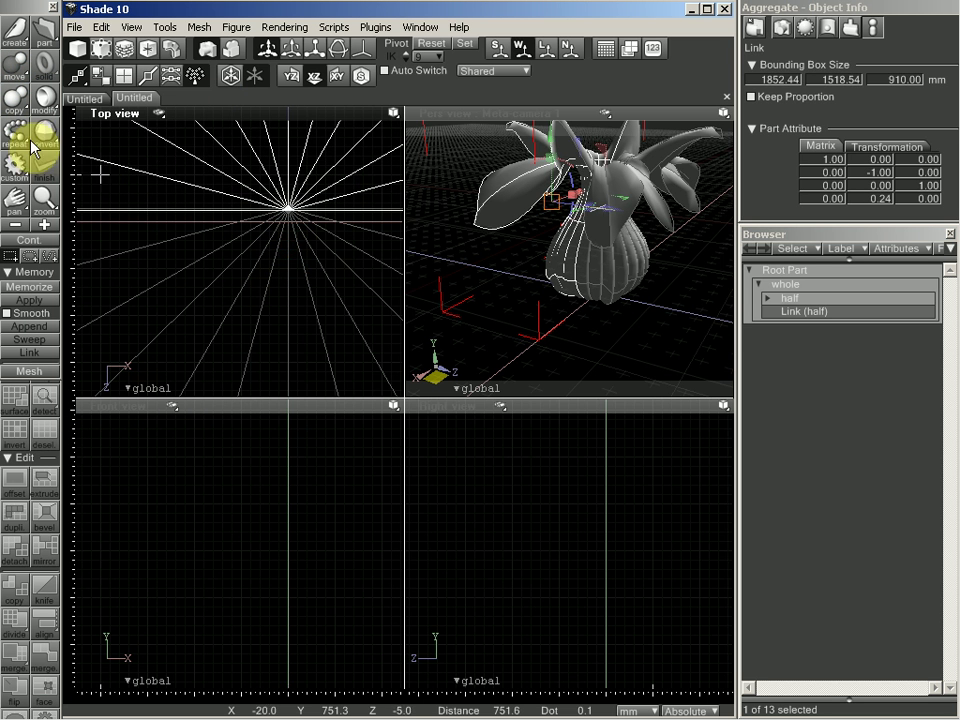
Step: Translate the original half about 0.13 mm along Z in the top view to close the gap to the linked half
click(788, 298)
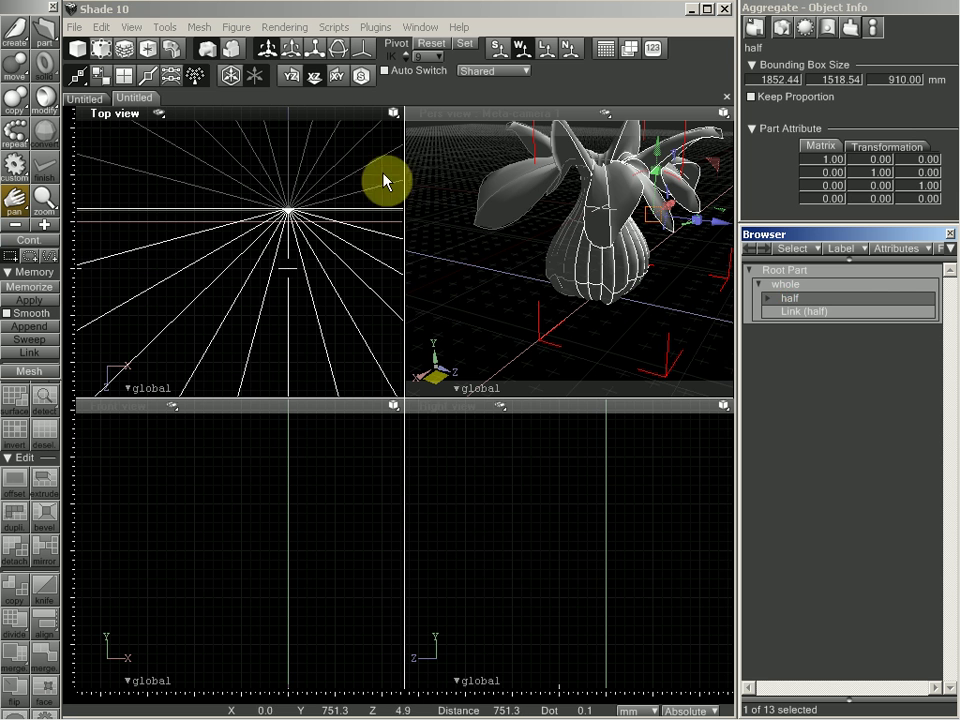
click(787, 287)
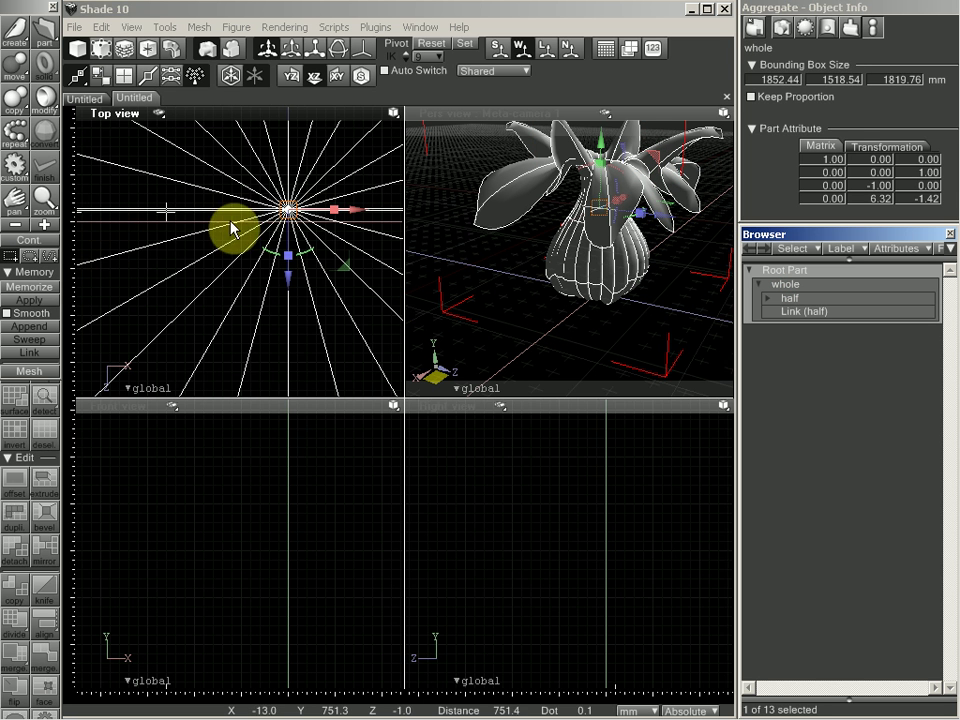
middle_drag(266, 222, 121, 212)
scroll(246, 252, up, 6)
click(782, 300)
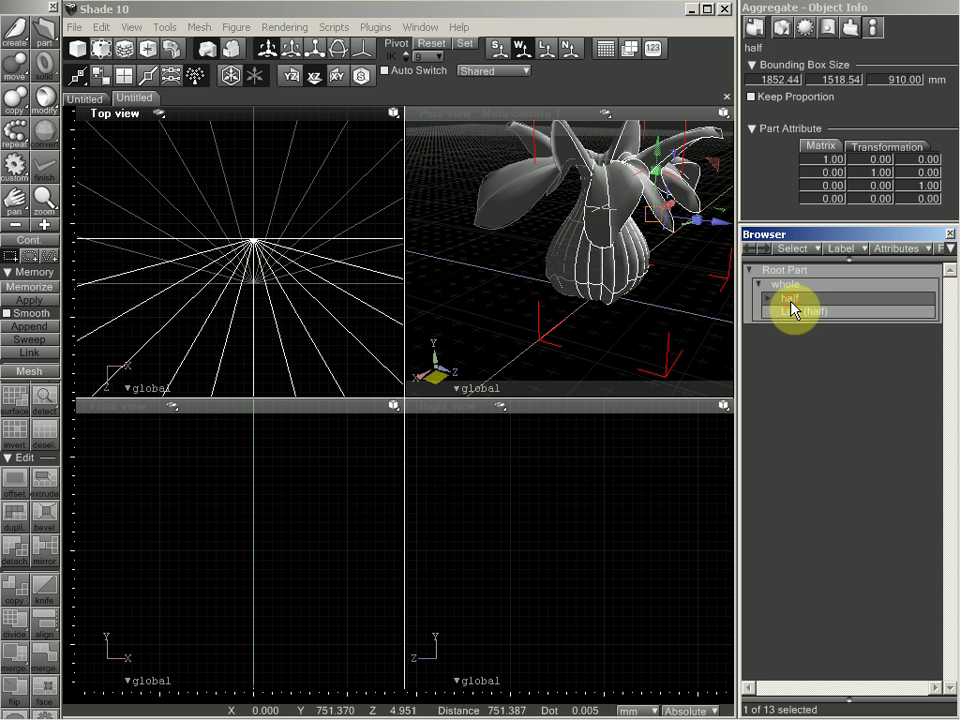
click(20, 84)
click(40, 92)
drag(285, 210, 291, 279)
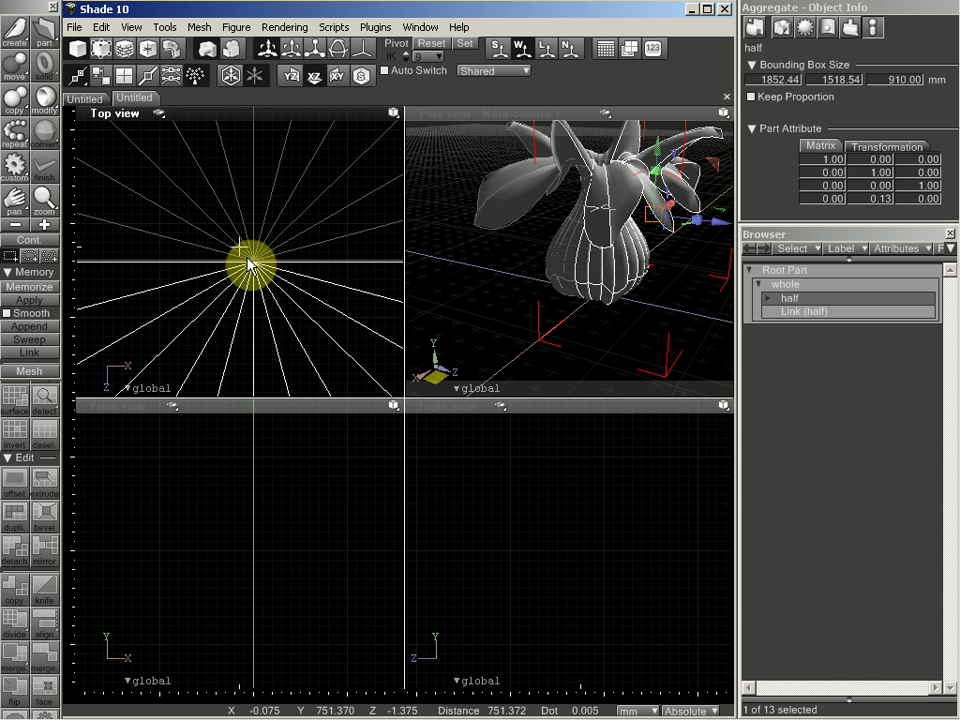
Step: Fine-tune the original half's Z position by about 0.01 mm in the top view so the seam lines coincide
scroll(248, 258, up, 3)
click(20, 88)
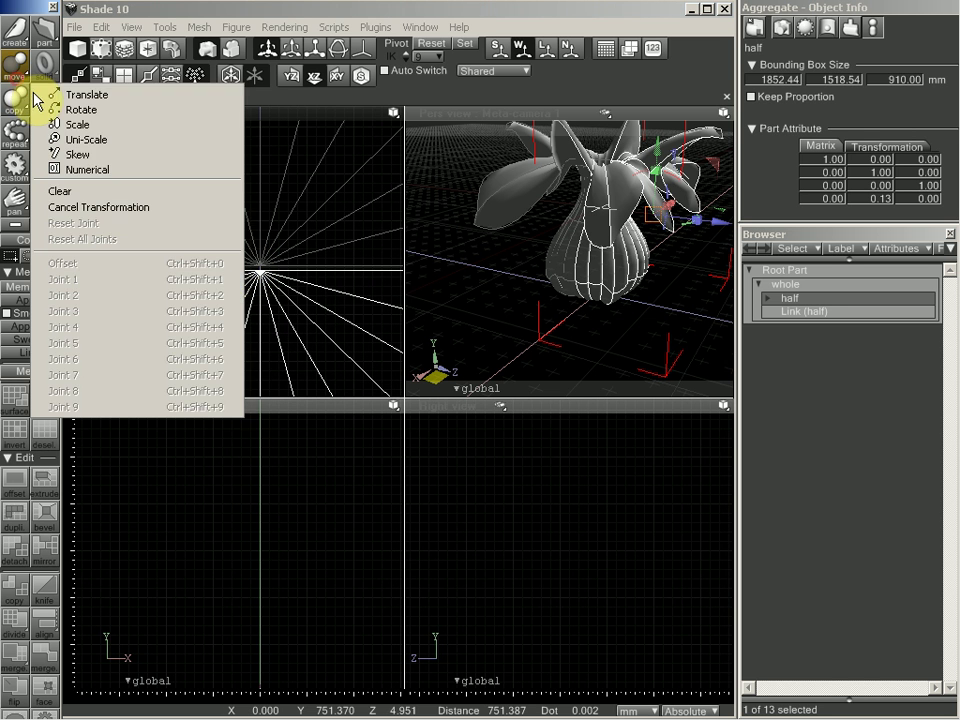
click(40, 94)
drag(262, 266, 288, 270)
scroll(290, 232, up, 2)
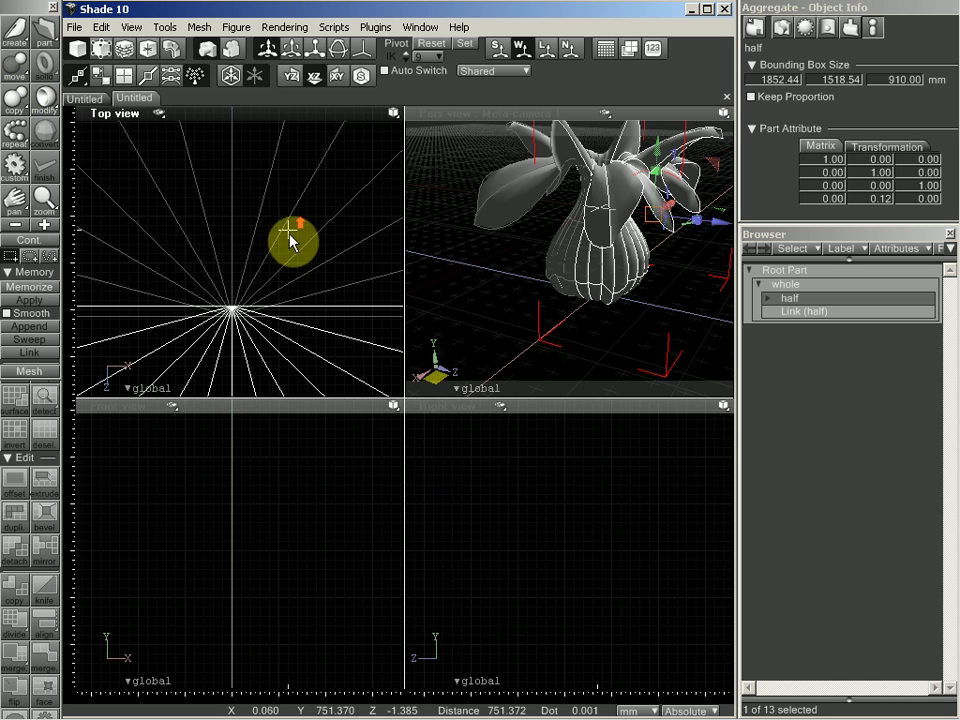
click(17, 65)
click(39, 93)
drag(250, 226, 252, 234)
scroll(265, 242, down, 8)
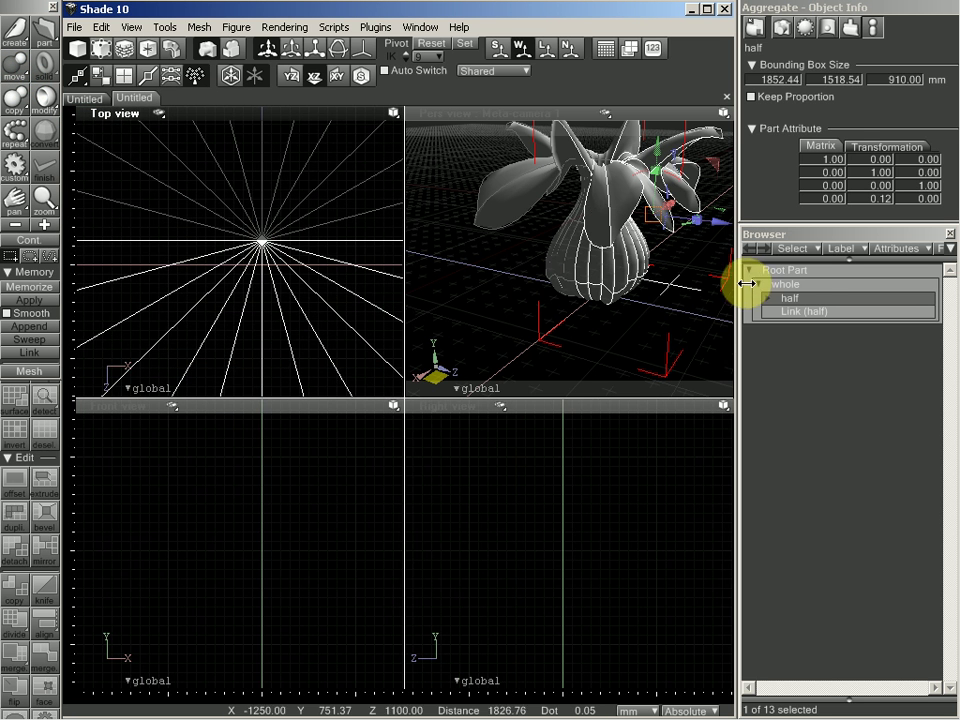
Step: Examine how the whole part's halves align in the top view, and expand the half and quarter parts in the object hierarchy
click(810, 284)
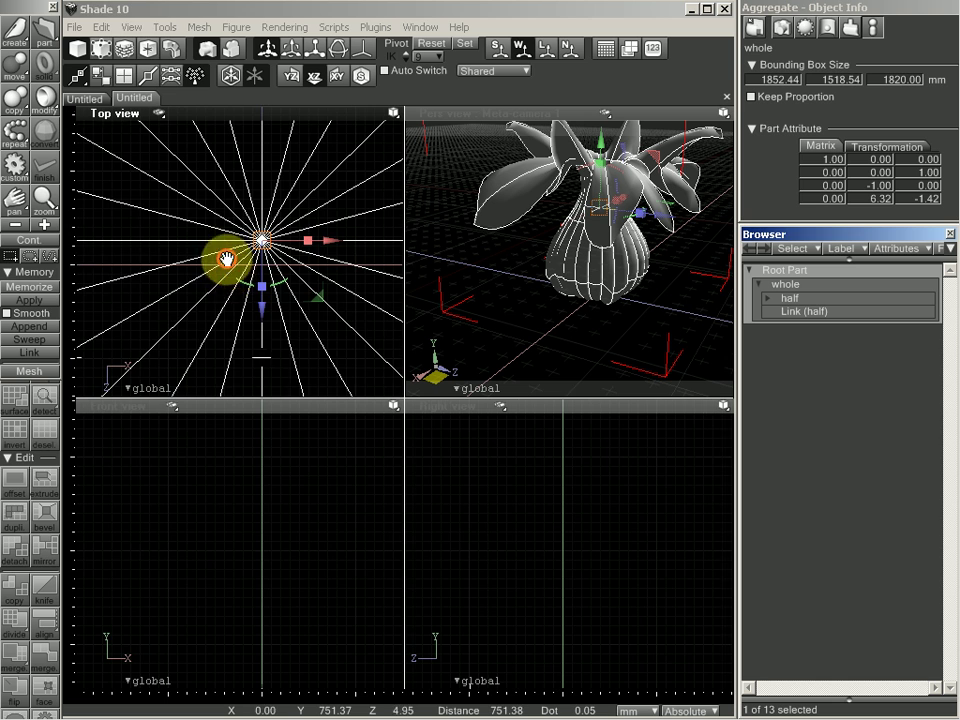
scroll(226, 259, down, 4)
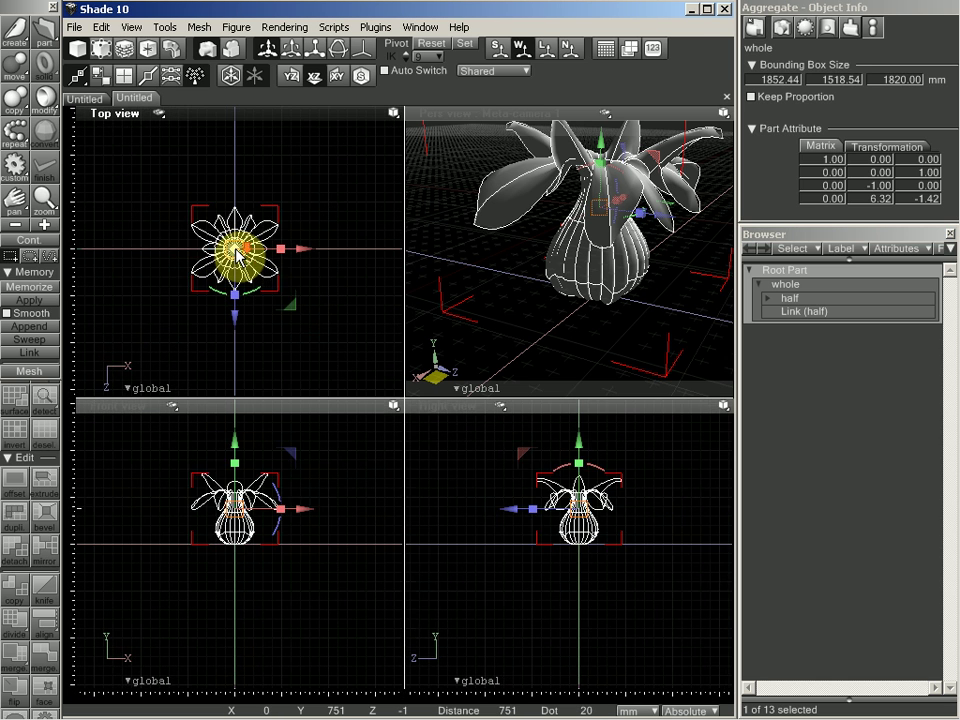
scroll(237, 254, up, 5)
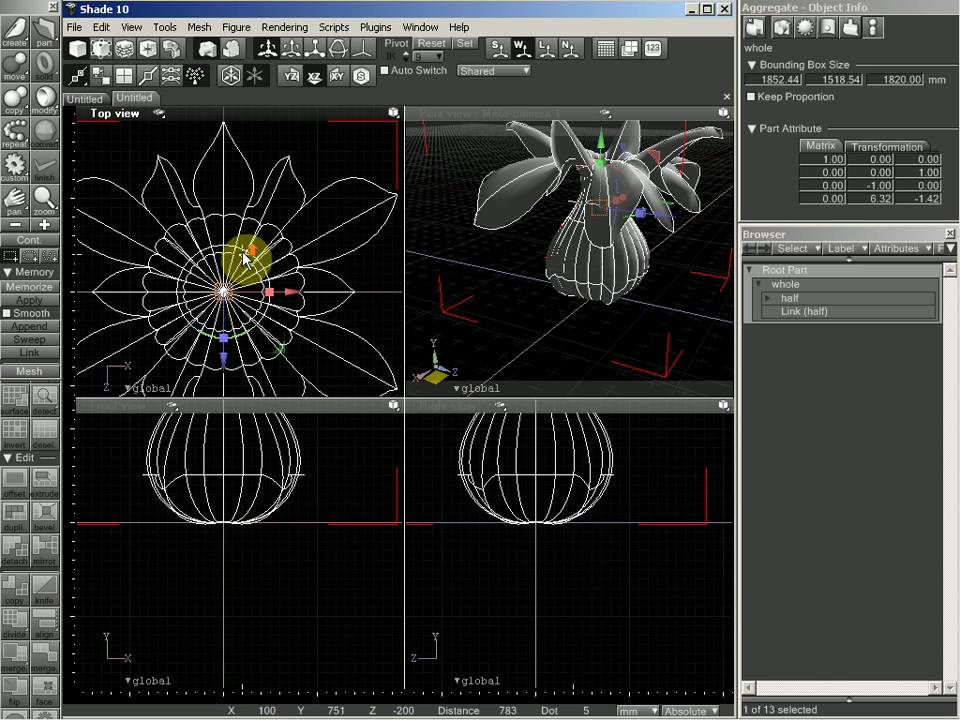
mouse_move(259, 235)
middle_down()
mouse_move(272, 229)
mouse_move(270, 242)
middle_up()
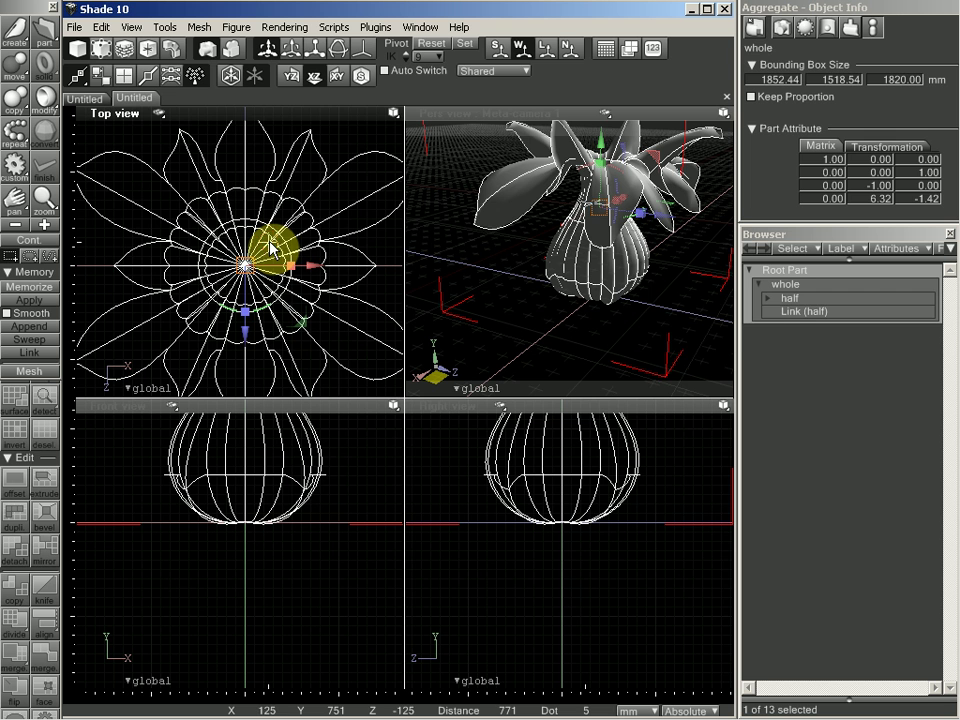
click(756, 300)
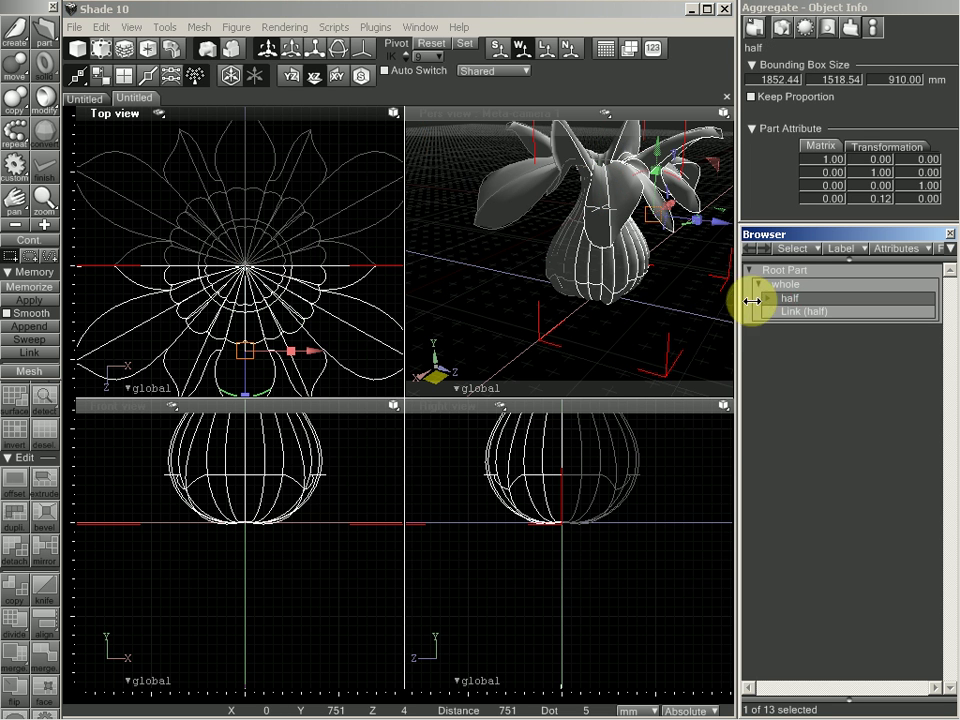
click(768, 299)
click(809, 314)
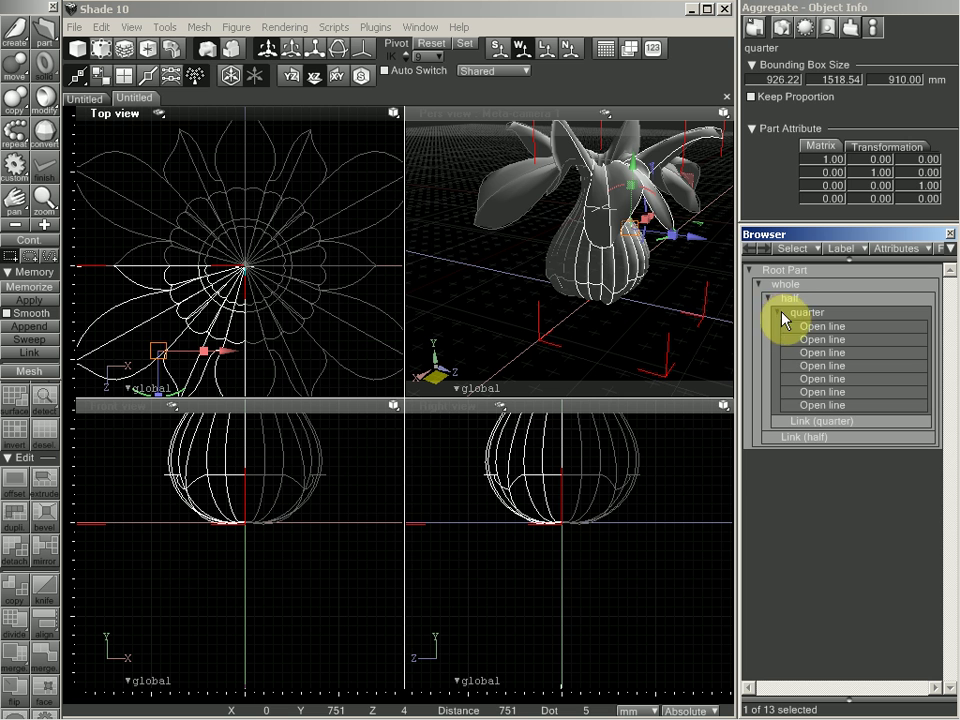
click(789, 299)
click(788, 285)
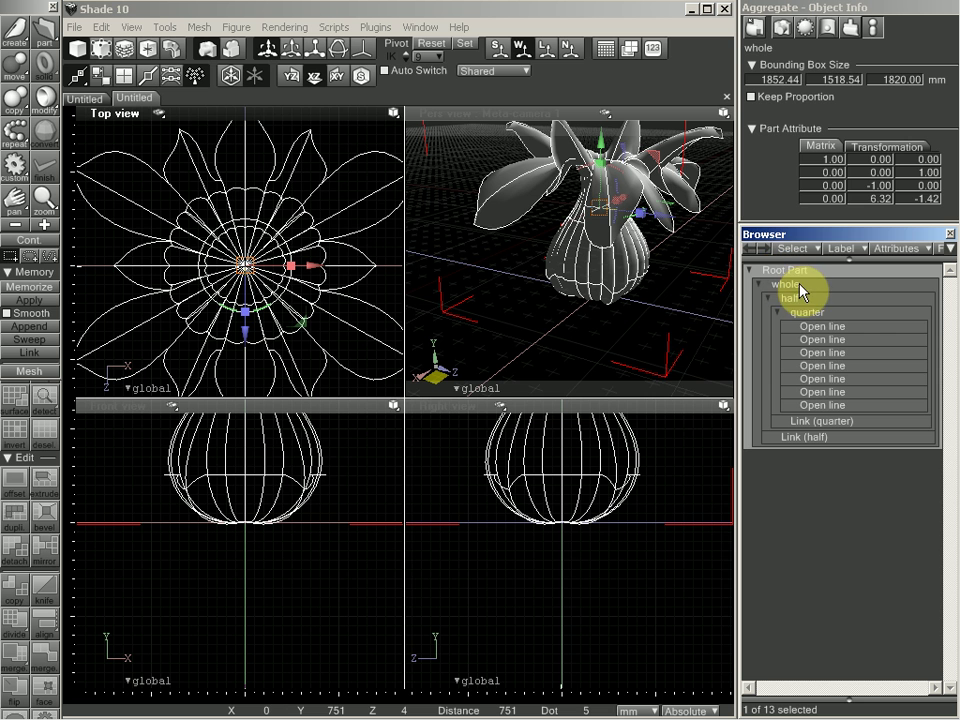
double_click(797, 285)
click(780, 377)
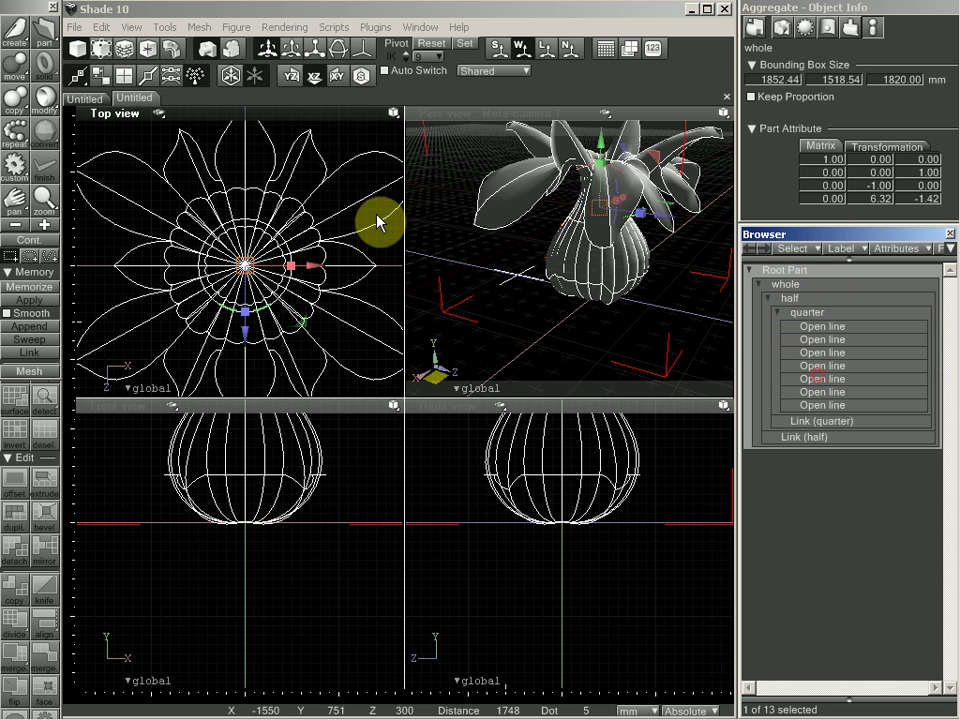
Step: Duplicate the whole part in place with a zero-distance translate copy
drag(275, 181, 271, 206)
drag(611, 195, 588, 208)
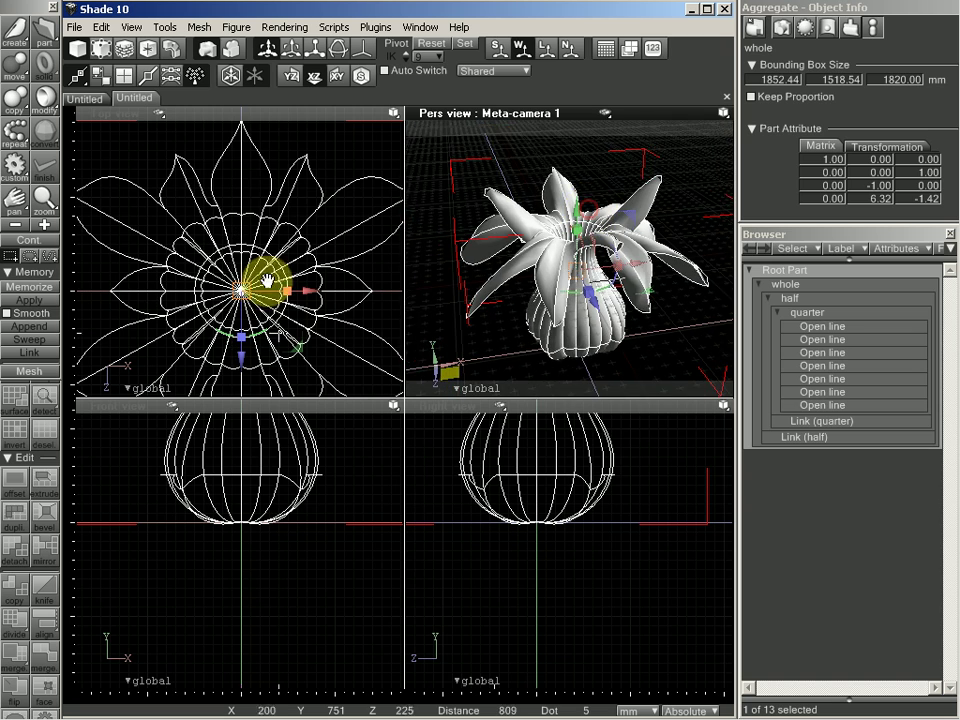
drag(268, 279, 317, 251)
scroll(246, 199, up, 3)
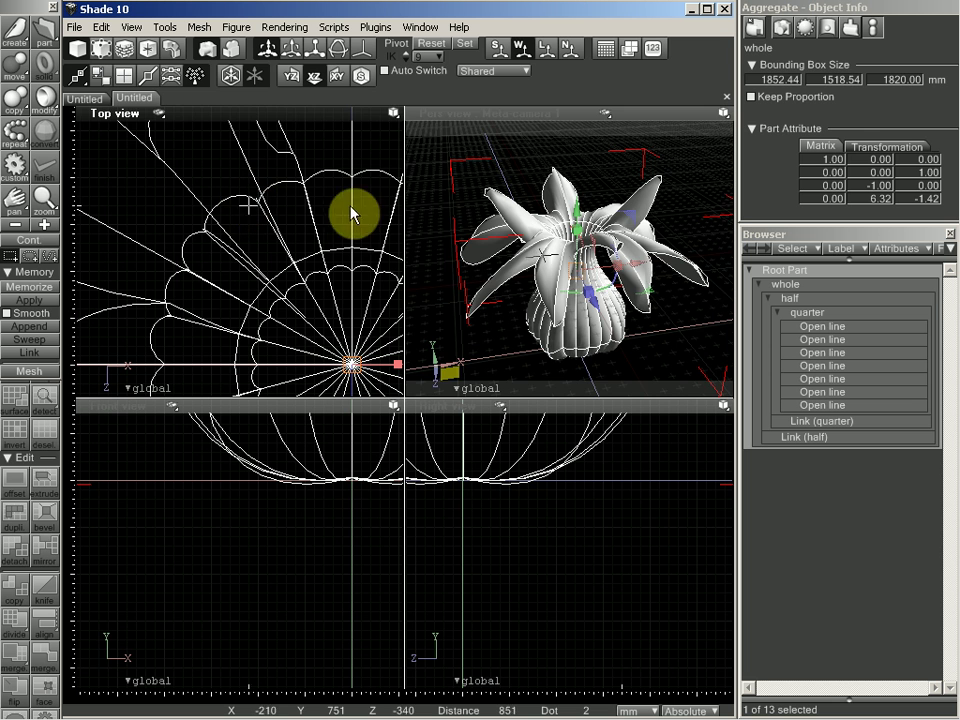
drag(574, 261, 490, 250)
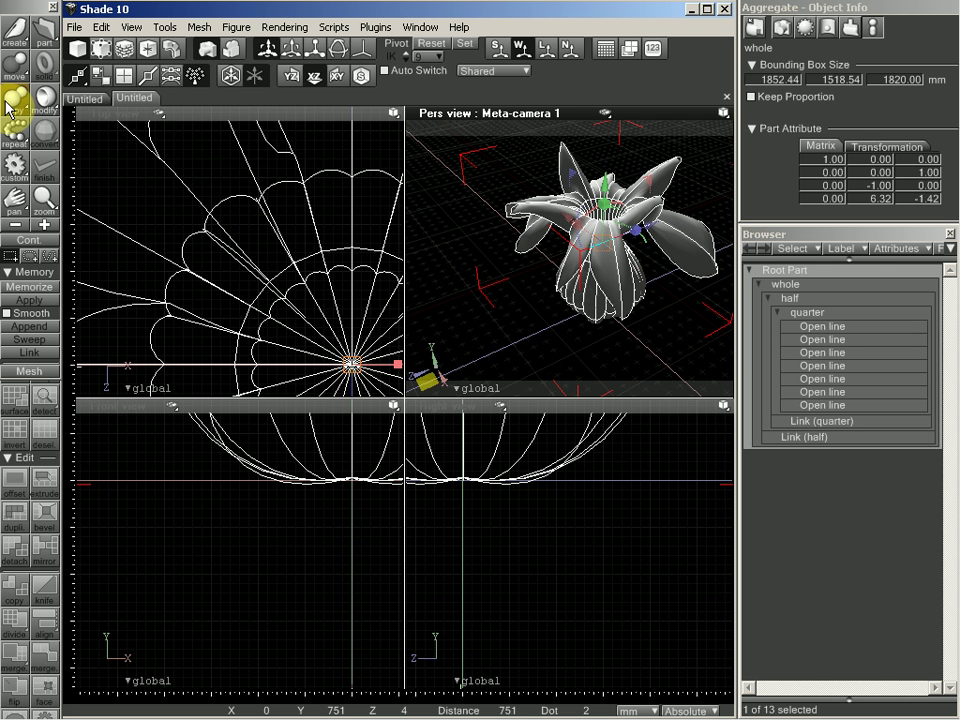
click(11, 106)
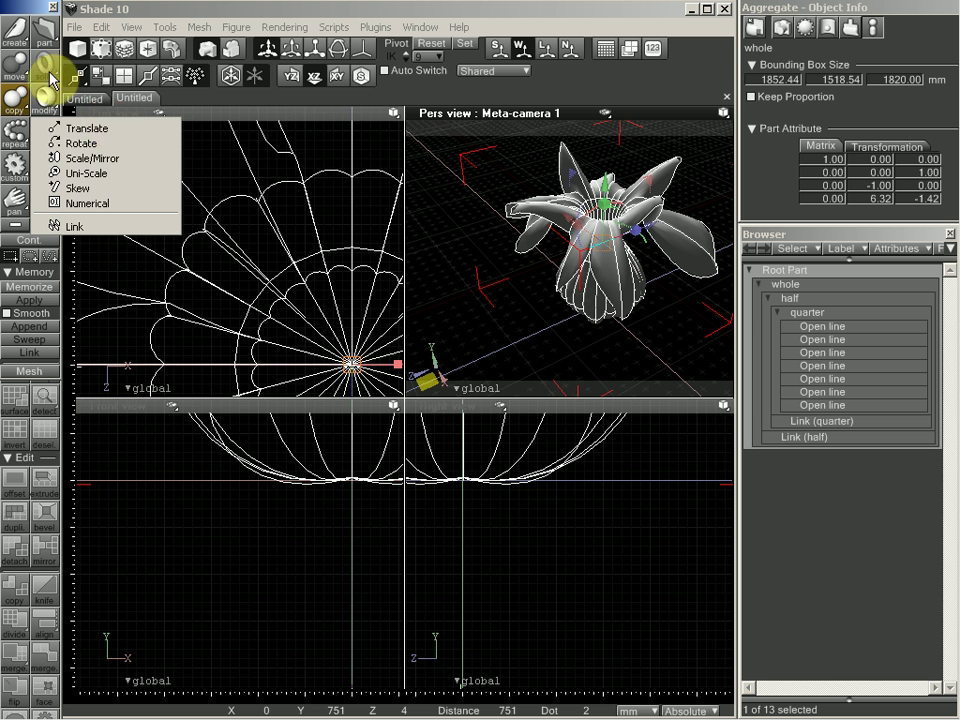
click(62, 128)
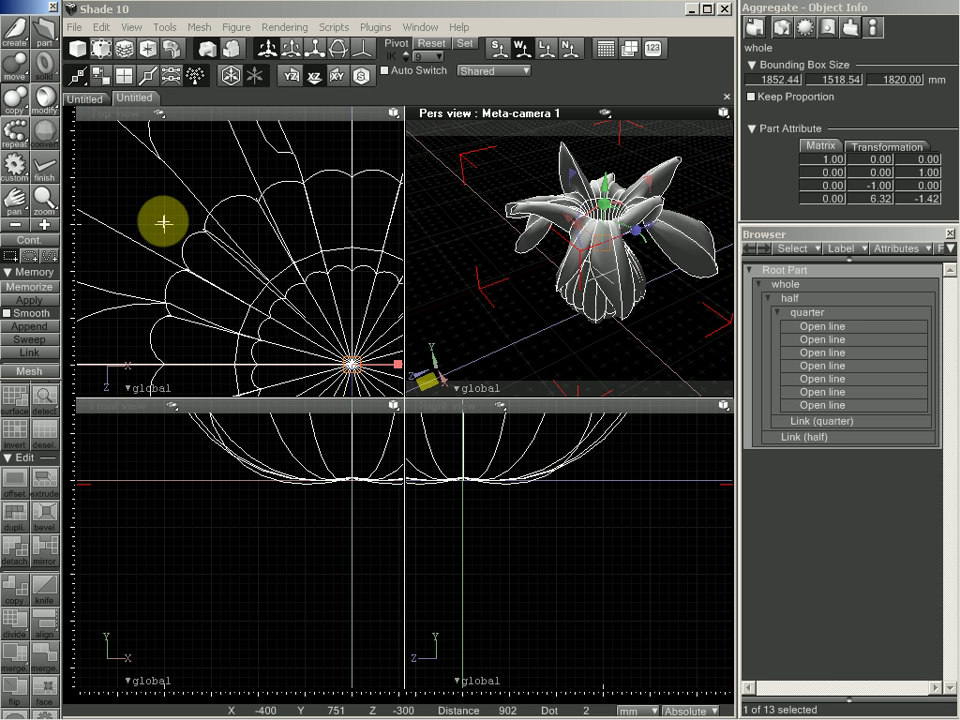
click(163, 220)
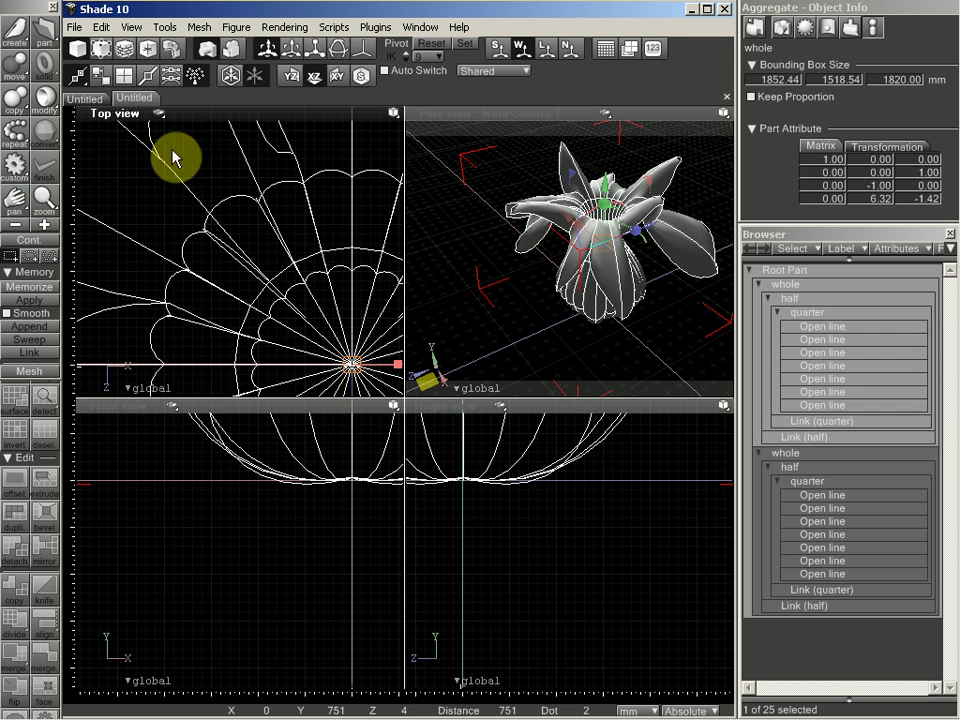
Step: Rename the duplicated whole part as extrusion
click(803, 472)
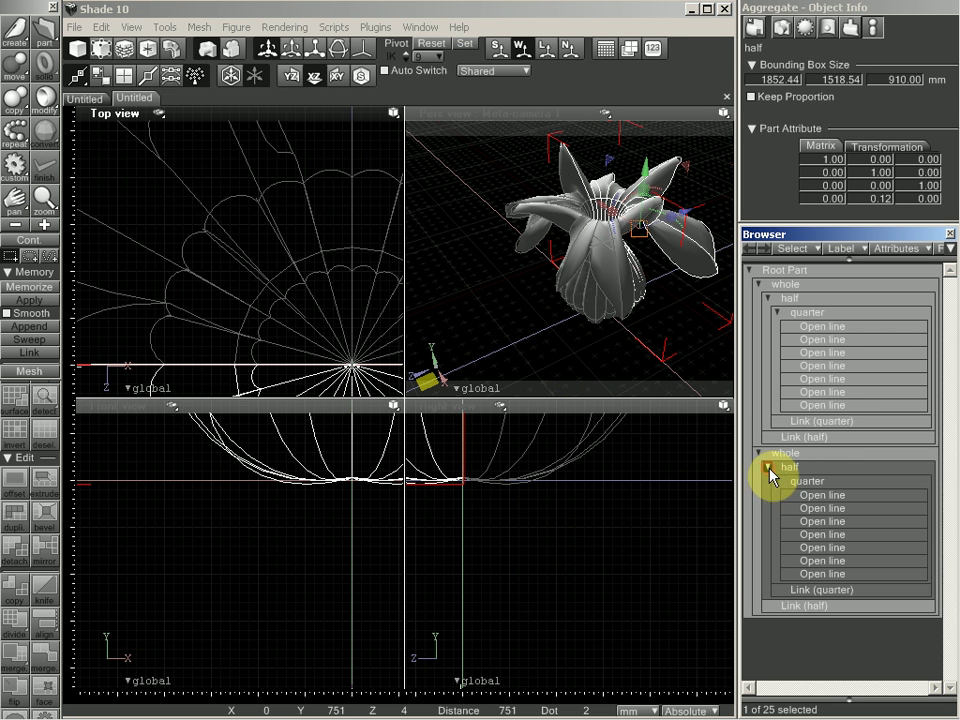
click(768, 467)
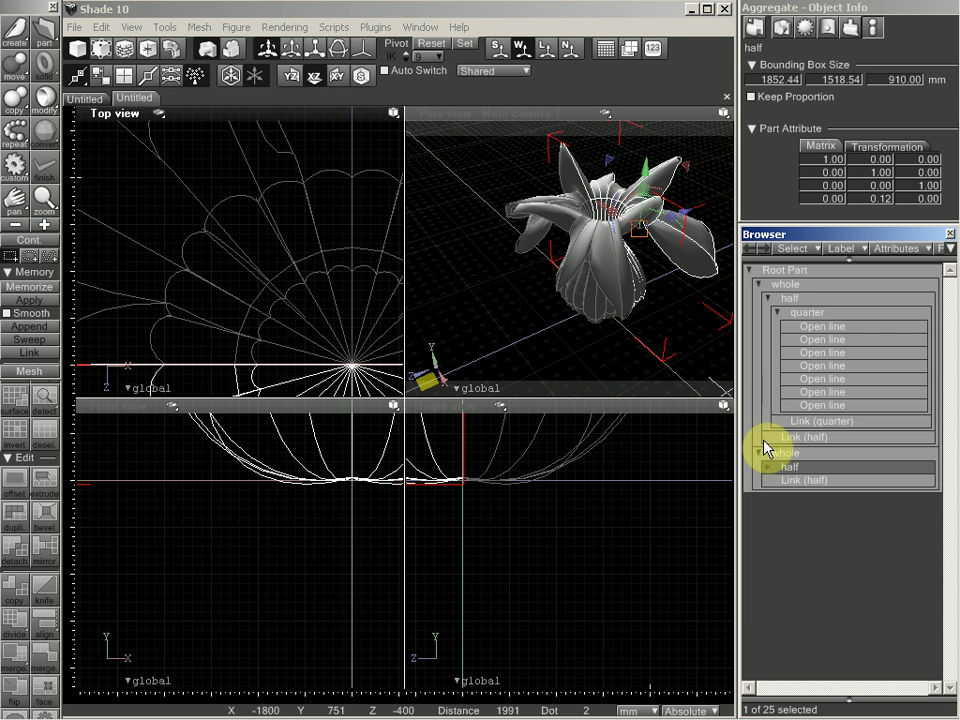
click(768, 467)
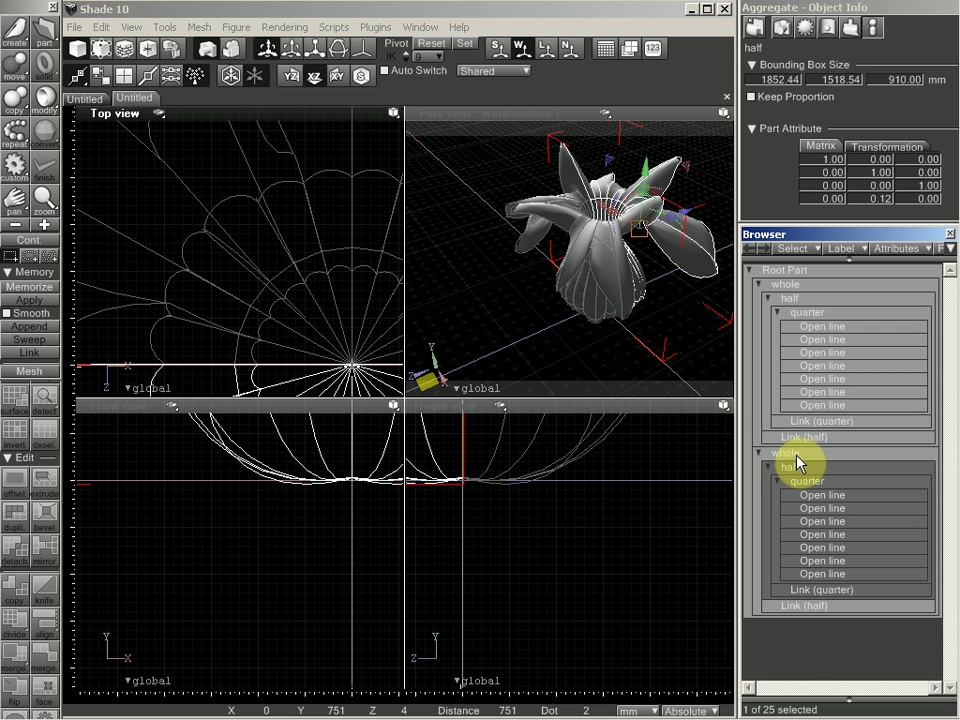
double_click(790, 453)
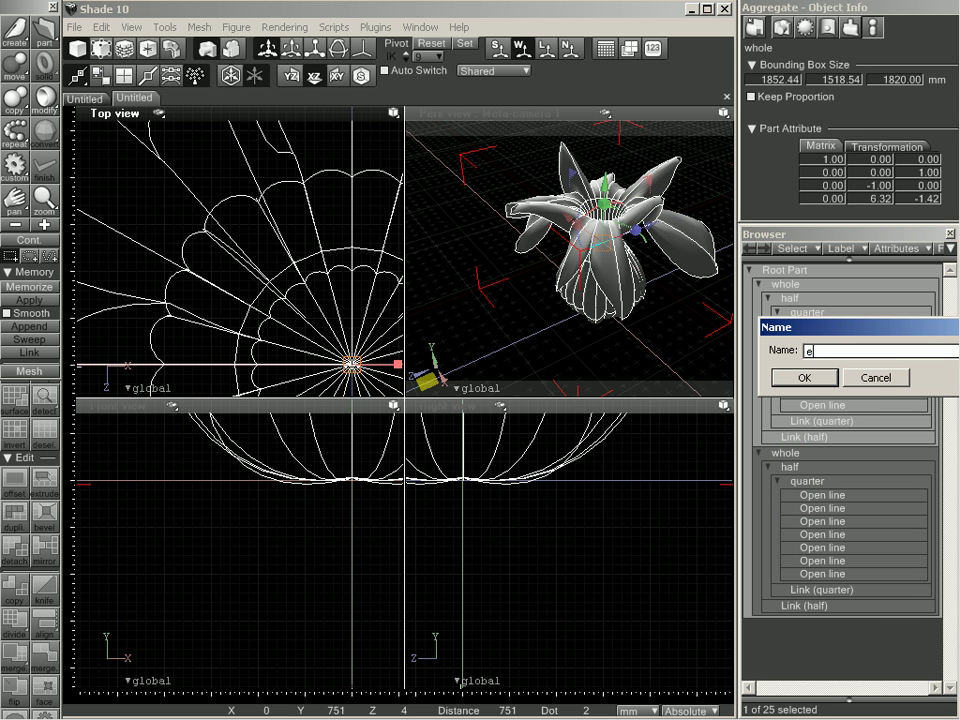
text(extrusion)
key(Return)
Step: Convert the extrusion part's quarter to a polygon mesh with Fine surface subdivision, 48 lateral and 32 longitudinal divisions
click(806, 470)
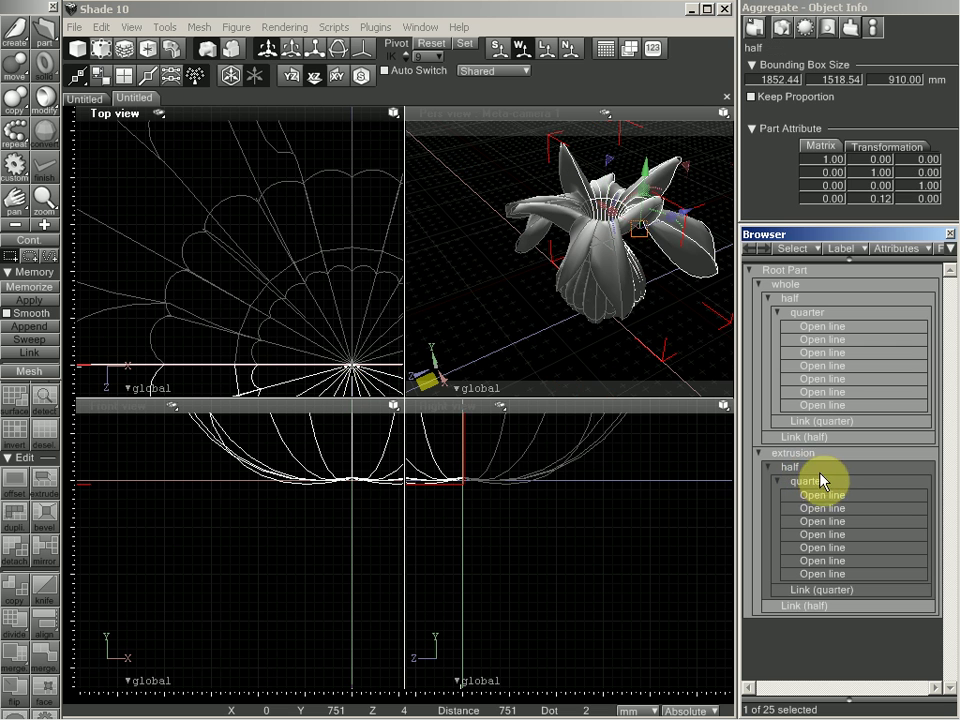
click(820, 486)
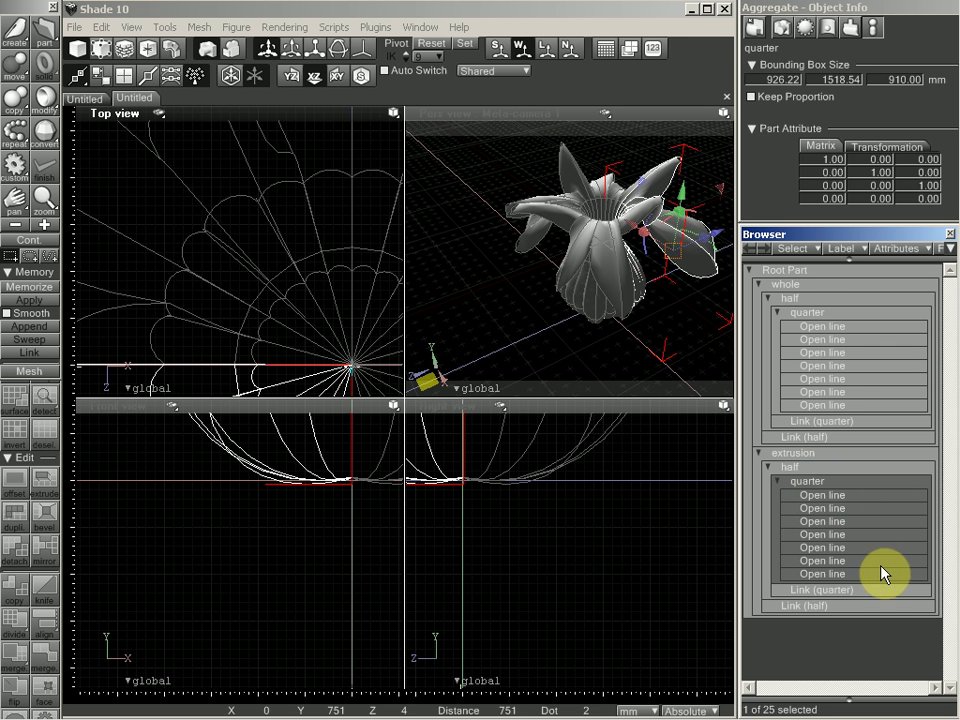
click(45, 130)
click(114, 162)
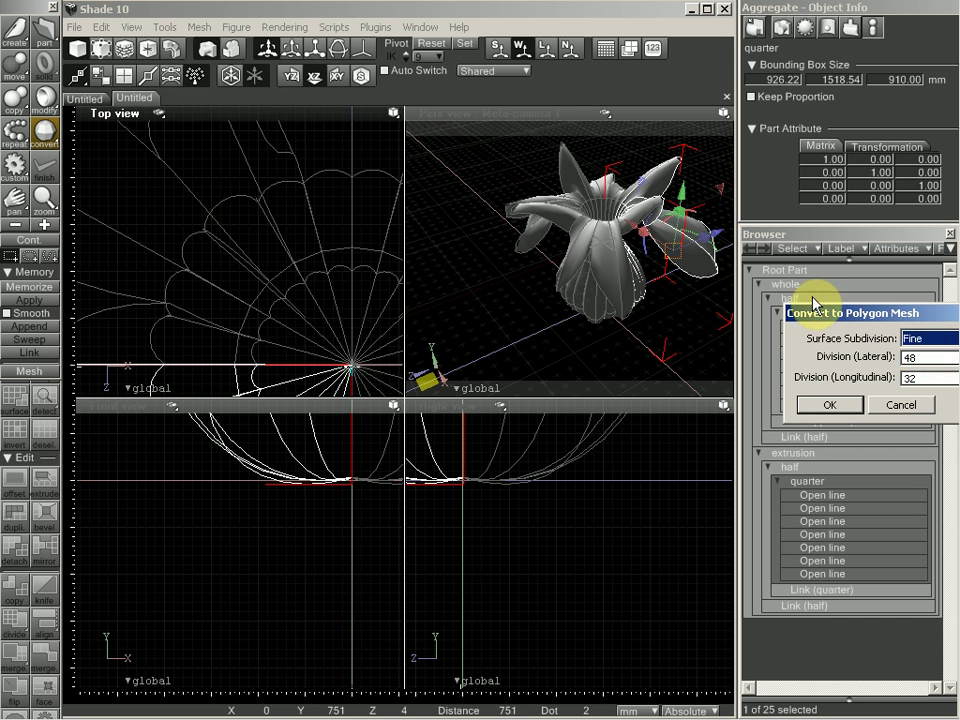
drag(878, 315, 711, 322)
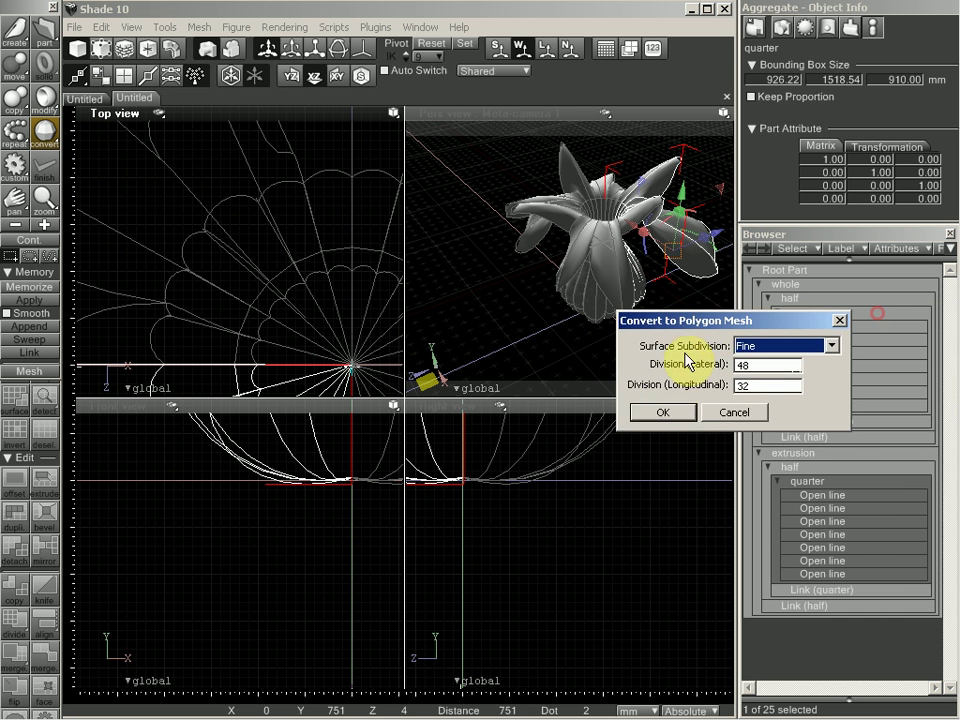
click(664, 413)
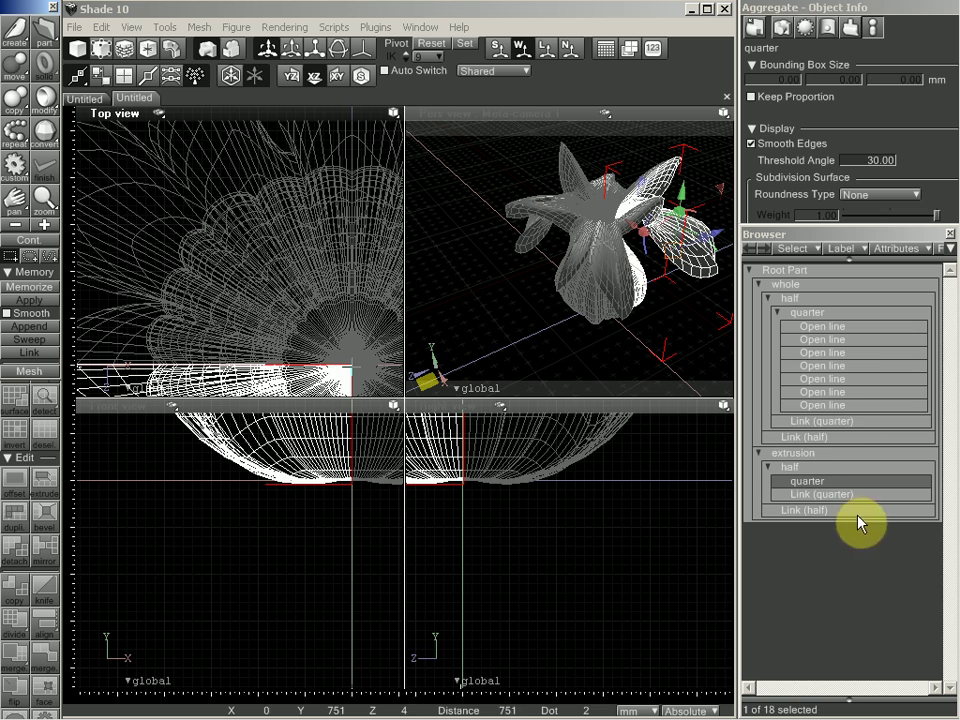
Step: Enter face-level mesh editing for the extrusion part's quarter and select all of its faces
drag(315, 326, 308, 206)
drag(313, 484, 283, 649)
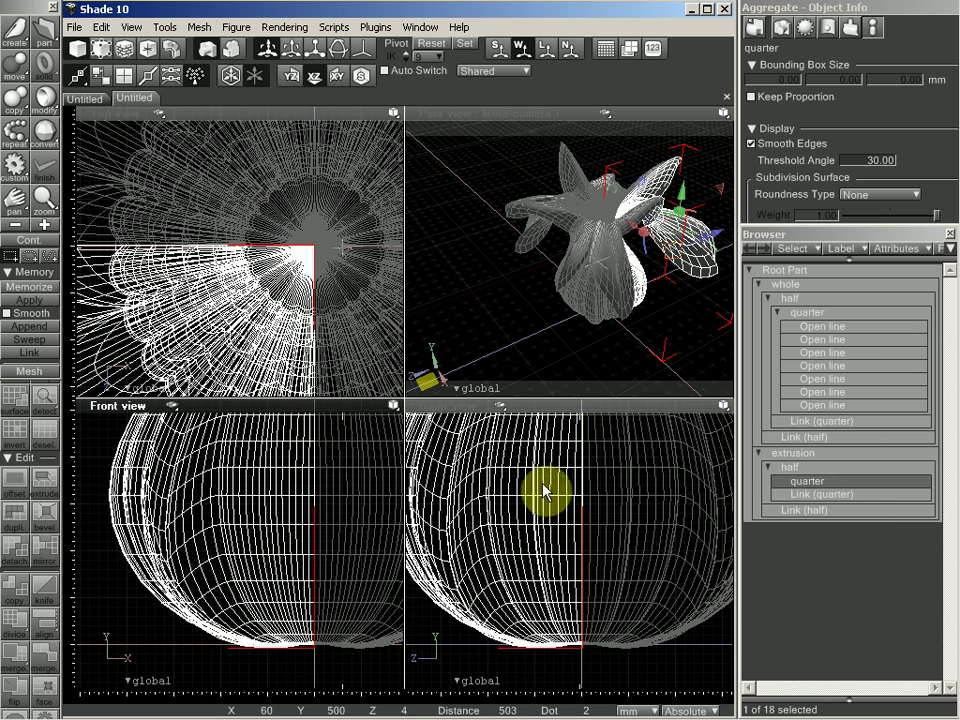
click(50, 112)
click(84, 123)
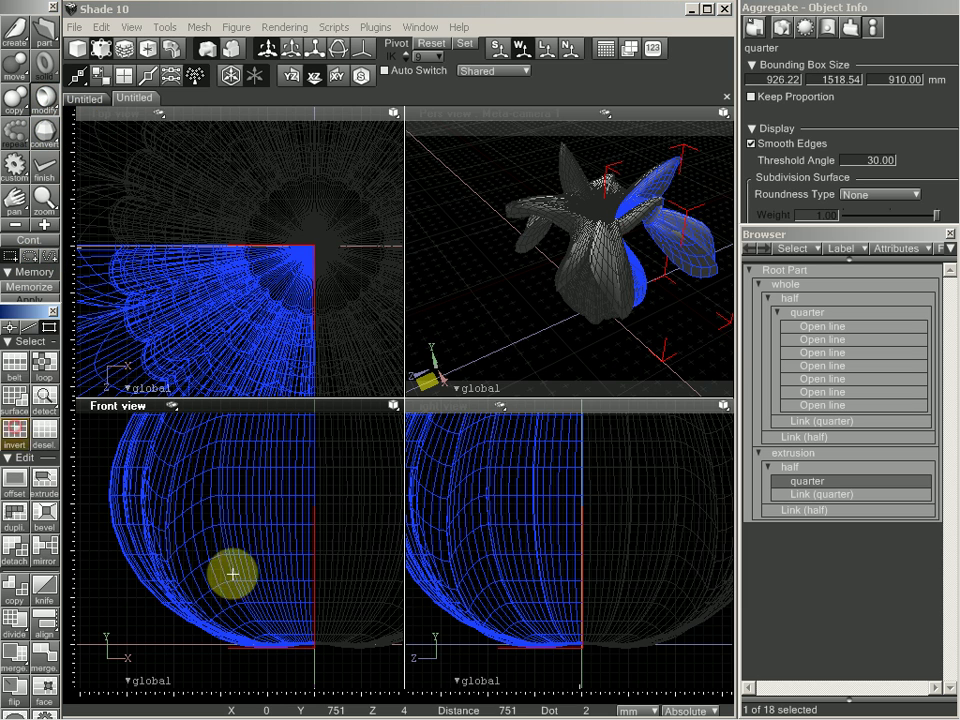
click(248, 546)
scroll(245, 555, down, 6)
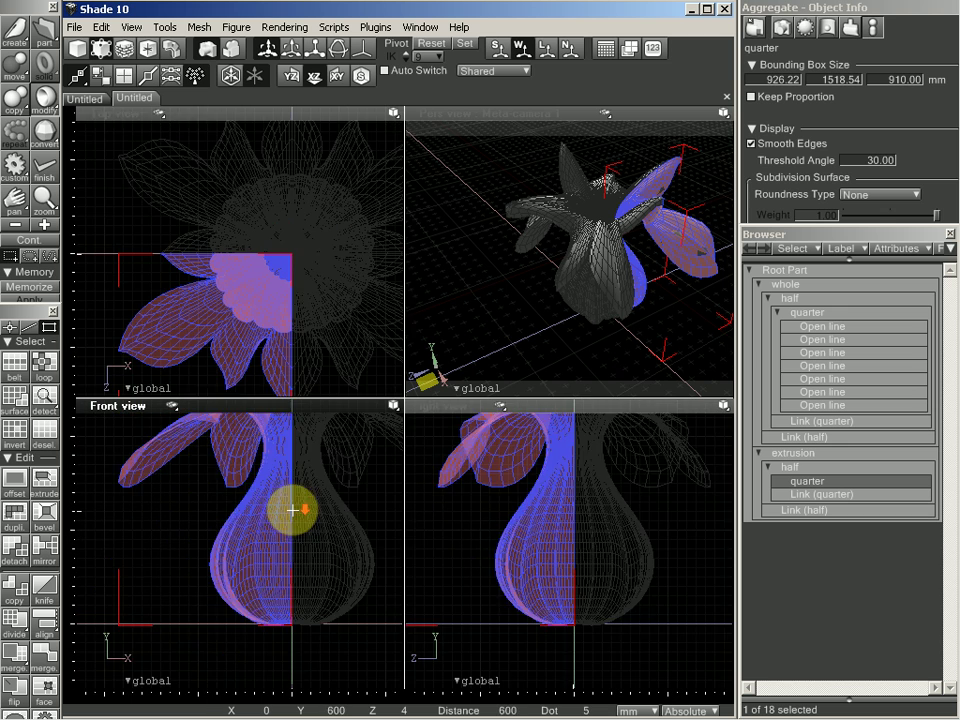
drag(263, 587, 269, 575)
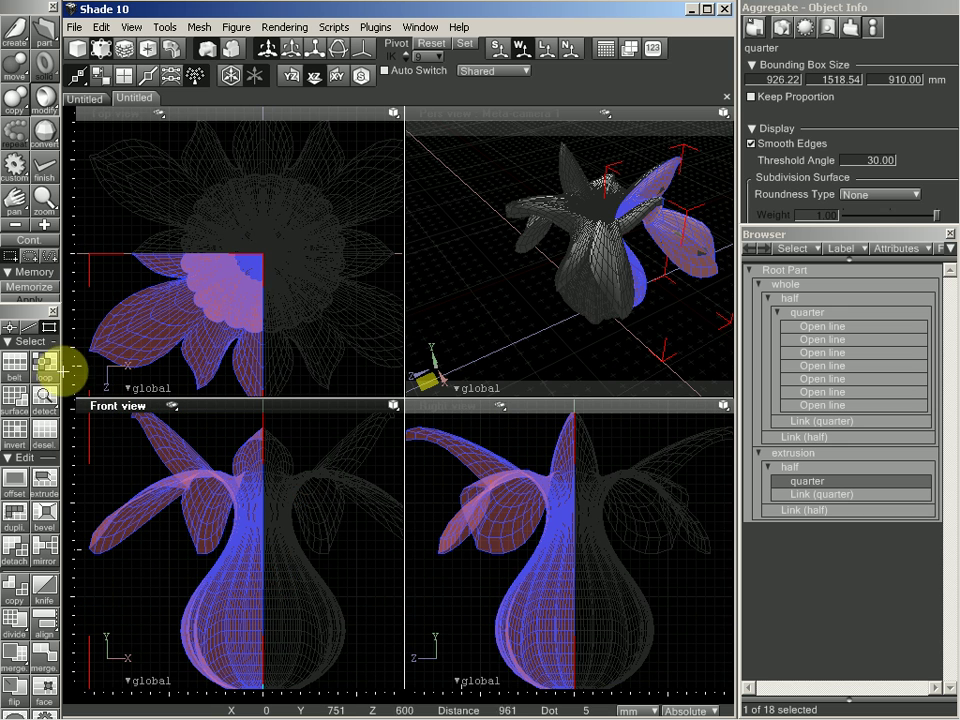
Step: Extrude all selected faces of the quarter slightly outward to give the body and petals thickness, and inspect the shell in perspective
click(48, 477)
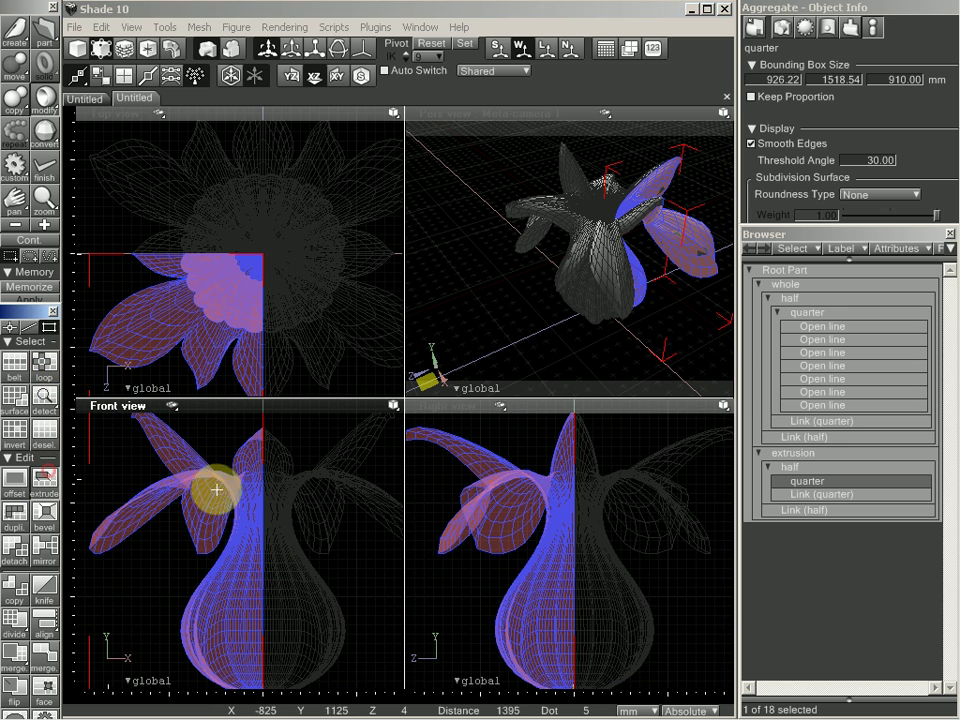
drag(302, 428, 305, 424)
drag(570, 208, 673, 229)
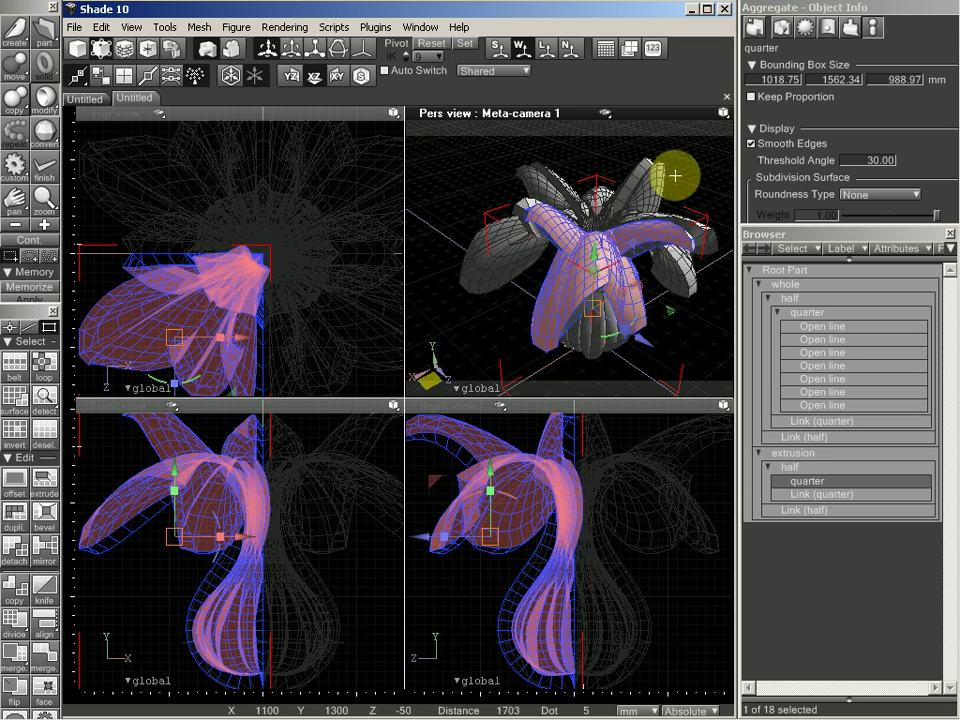